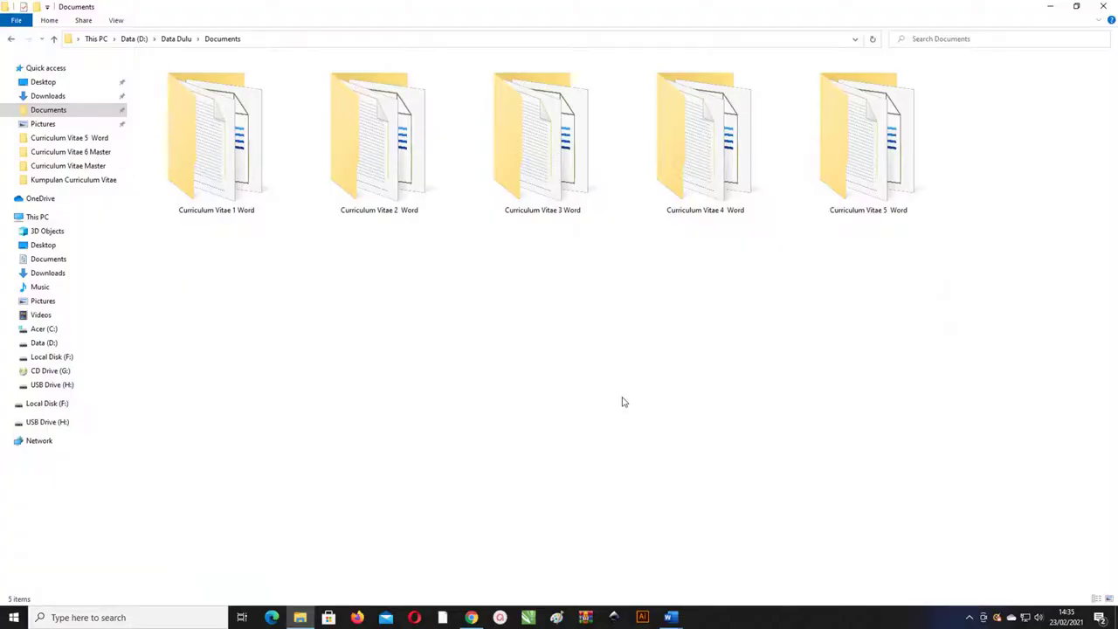
- Select all five CV template folders and look inside the Curriculum Vitae 1 Word folder
drag(1028, 259, 243, 147)
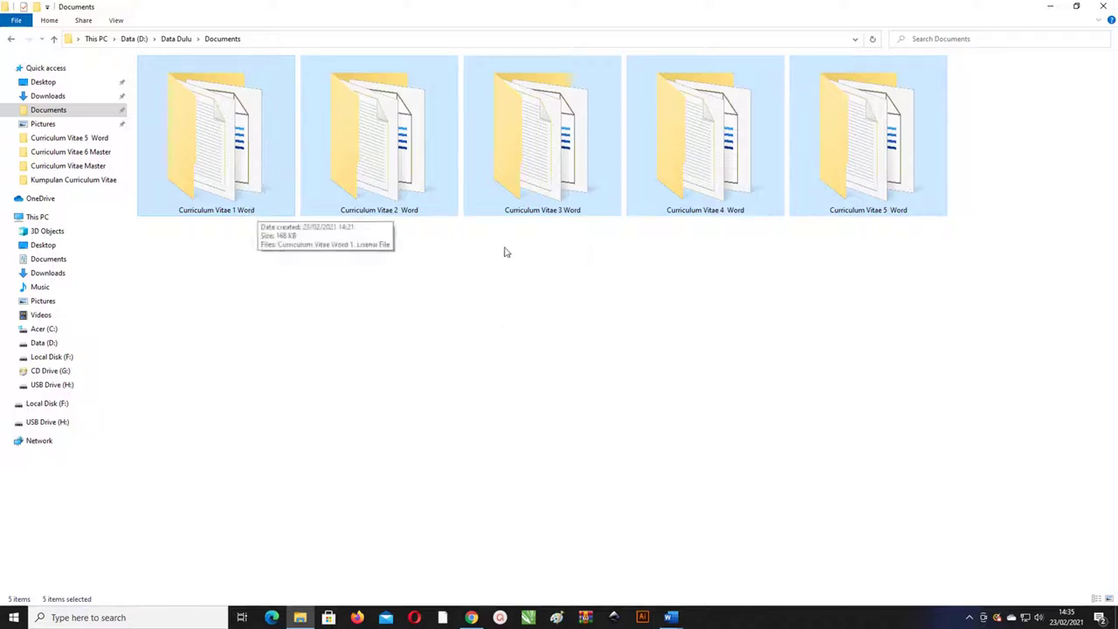
drag(1005, 277, 280, 175)
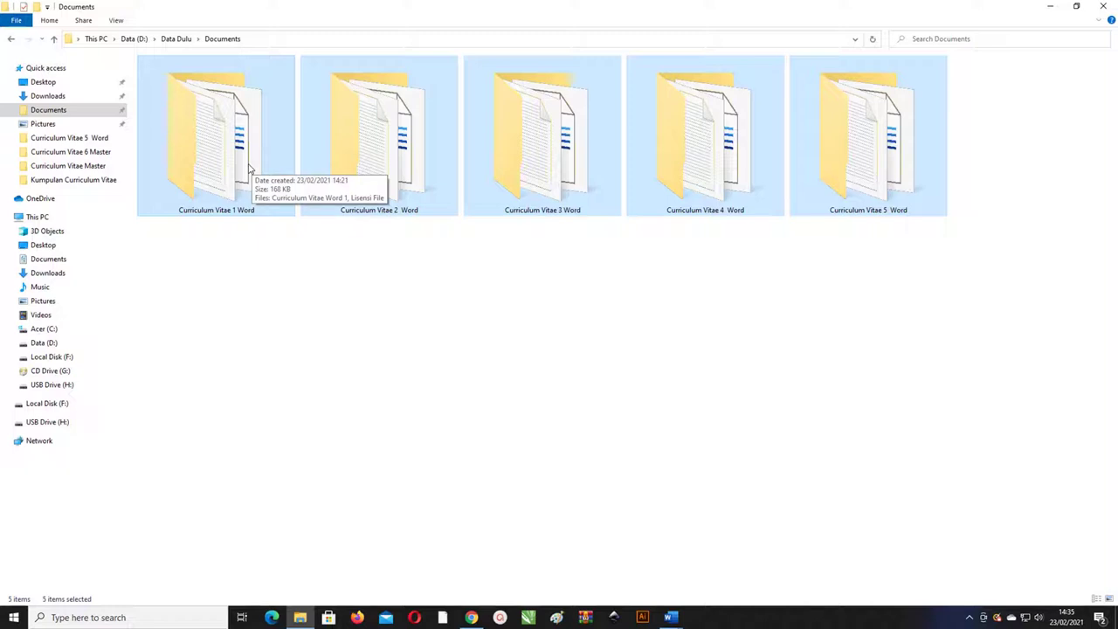
double_click(236, 151)
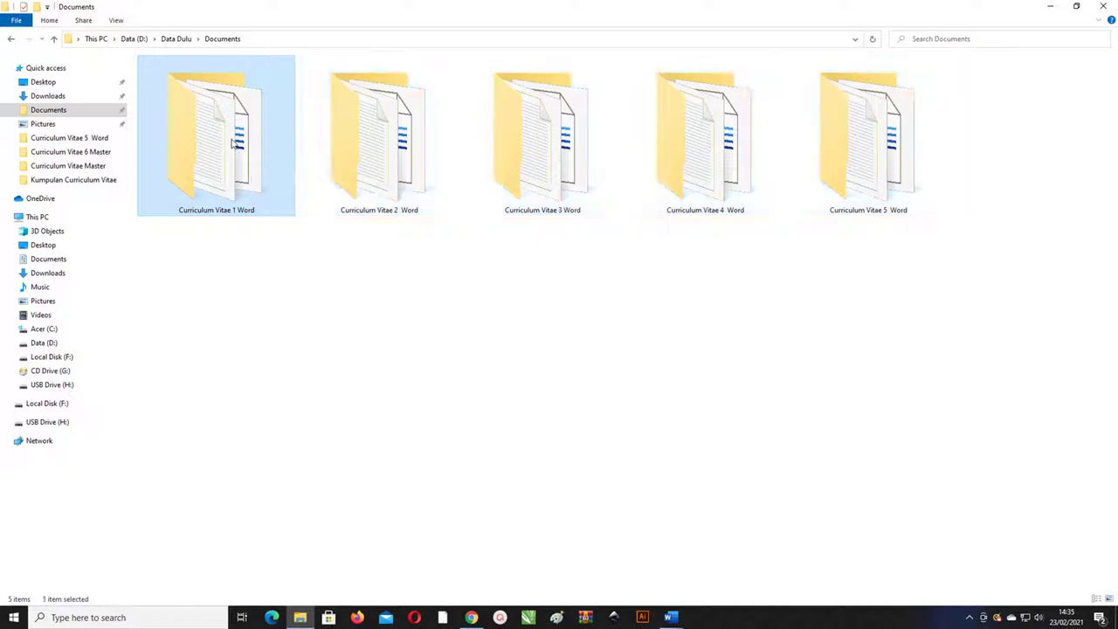
click(194, 78)
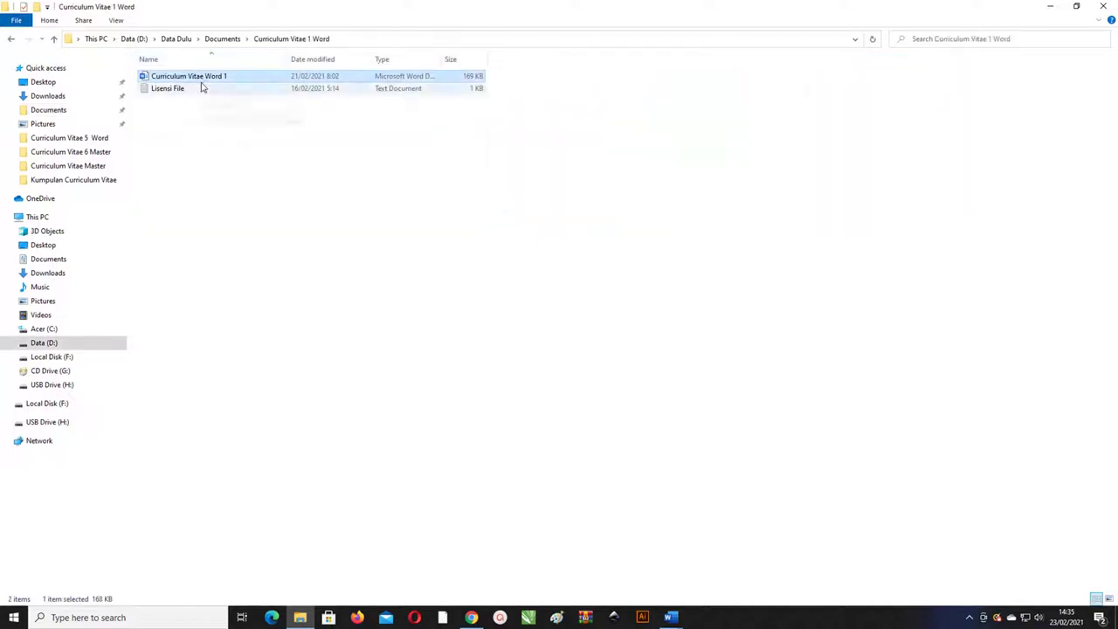
click(241, 40)
- Browse the Curriculum Vitae 2 and 5 Word folders, then return to Documents
double_click(345, 137)
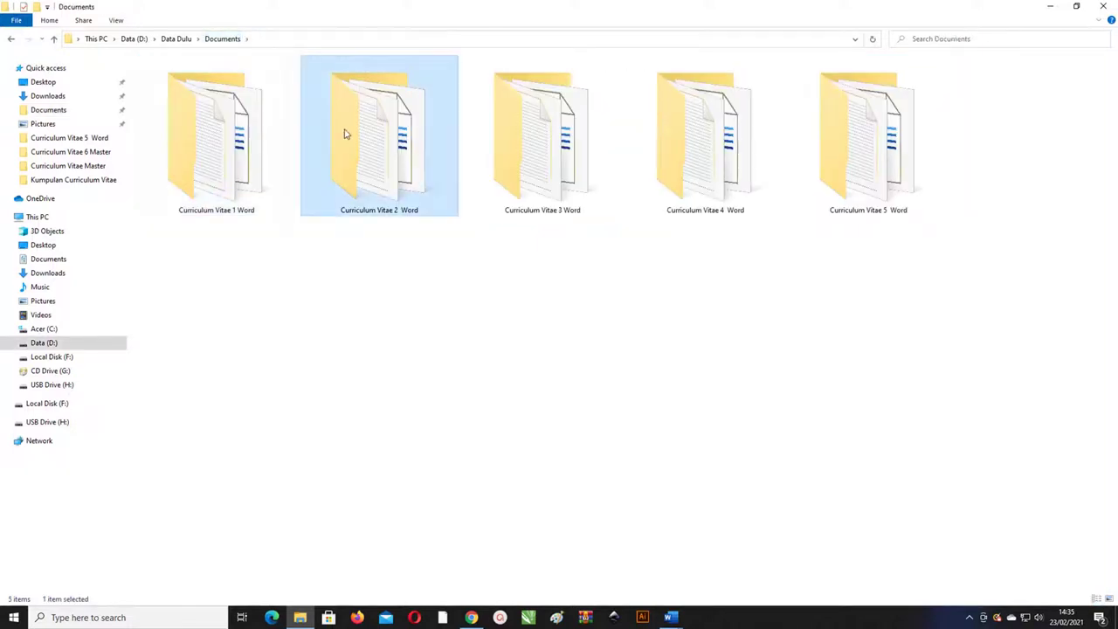
click(11, 39)
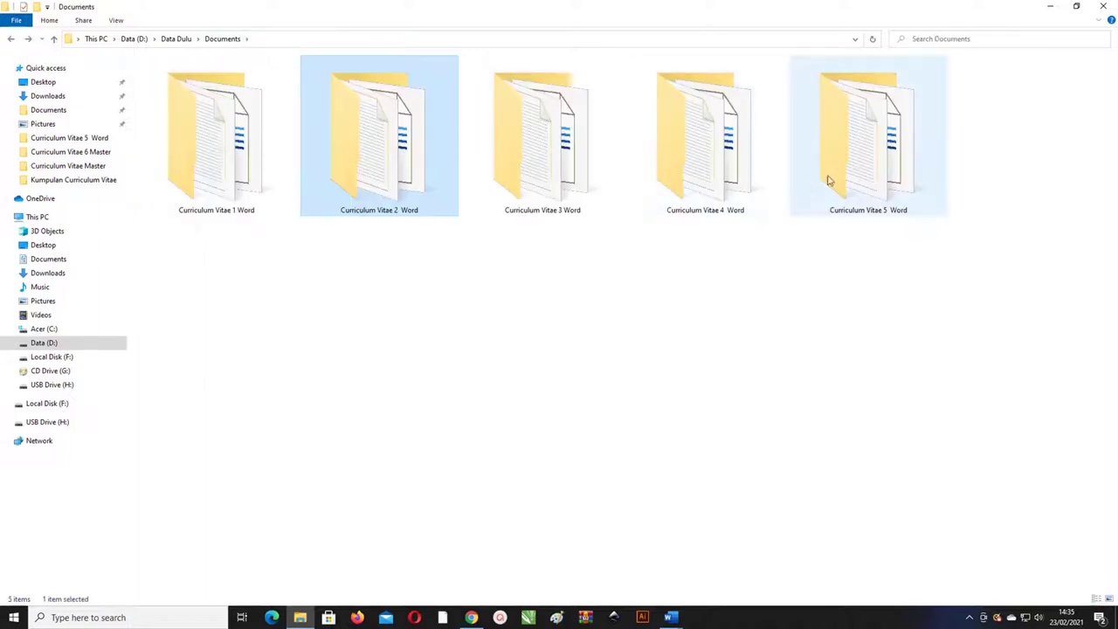
double_click(865, 155)
click(175, 77)
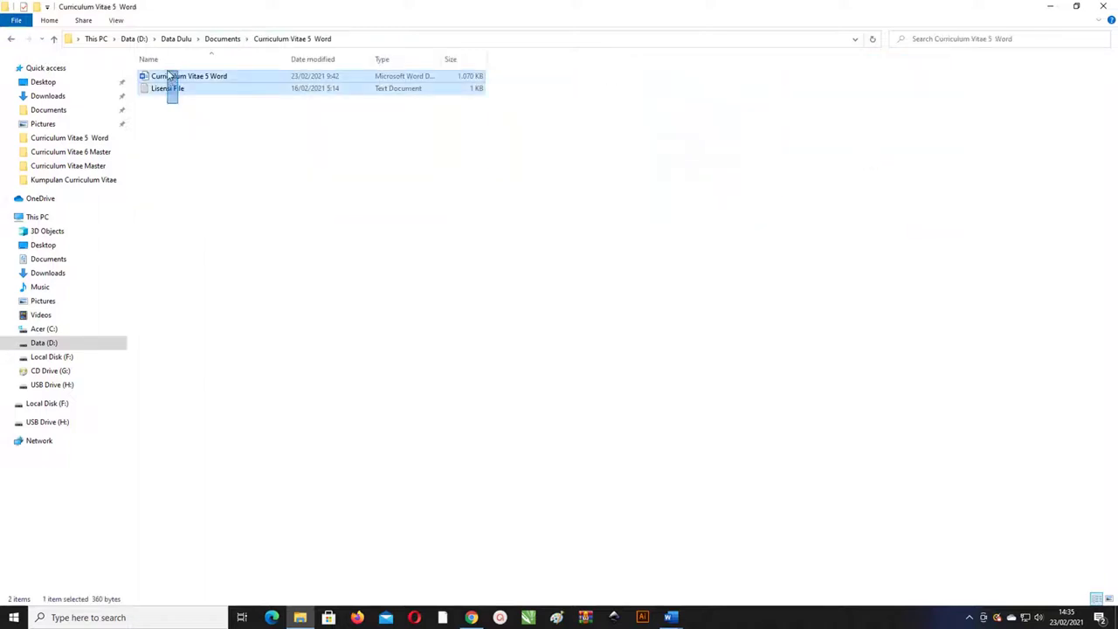
click(280, 148)
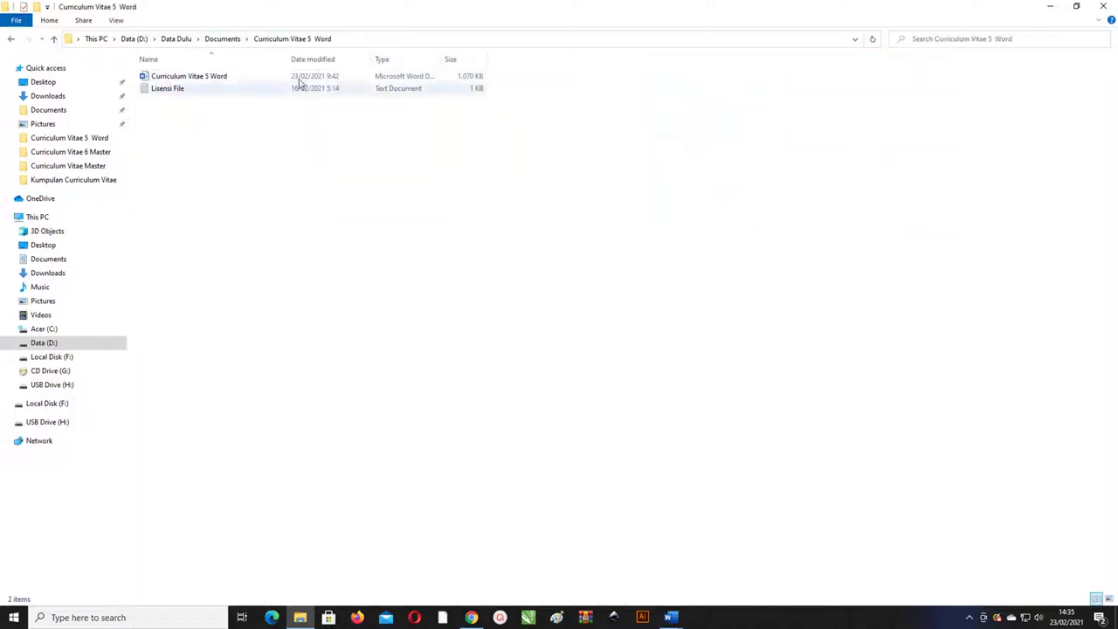
click(236, 40)
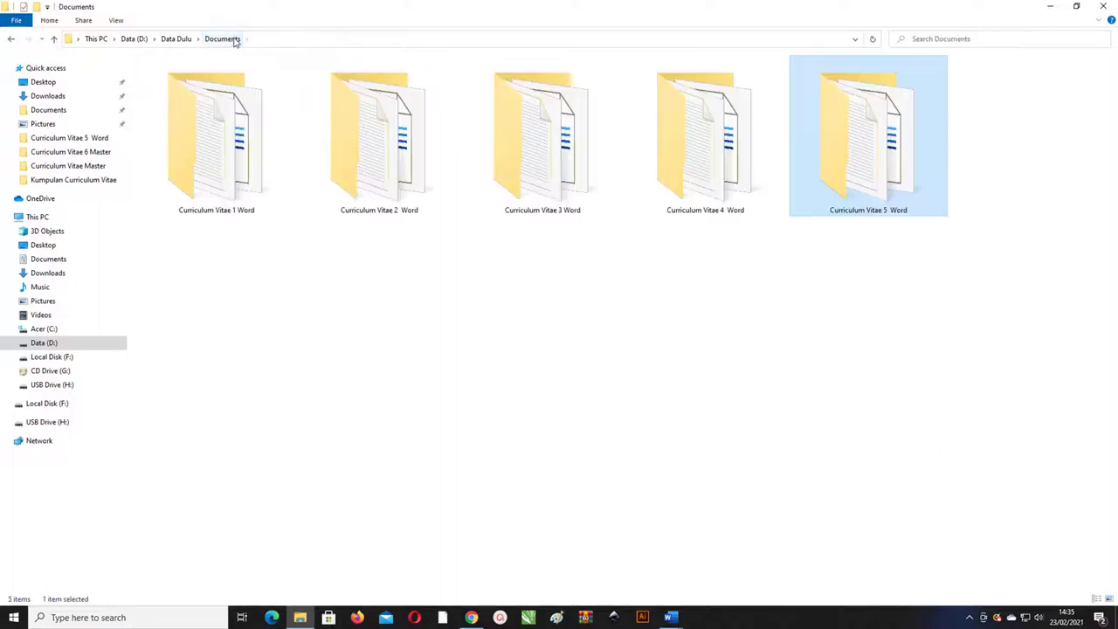
click(415, 256)
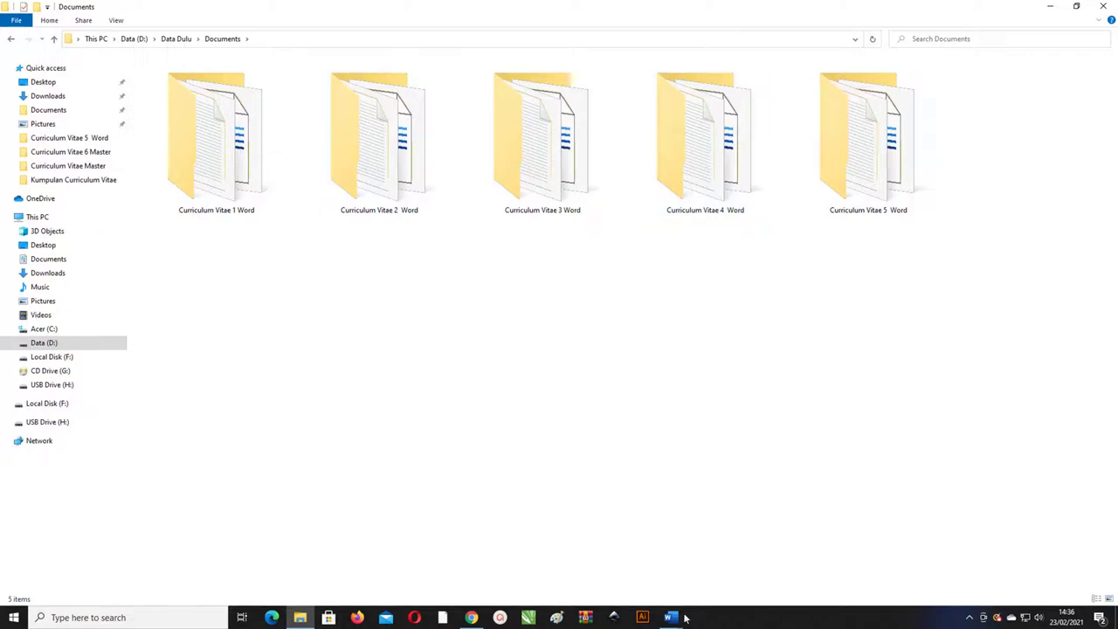
- Cycle through the open CV documents (Word 1, Word, 4, 5), ending on Curriculum Vitae Word 2
mouse_move(686, 617)
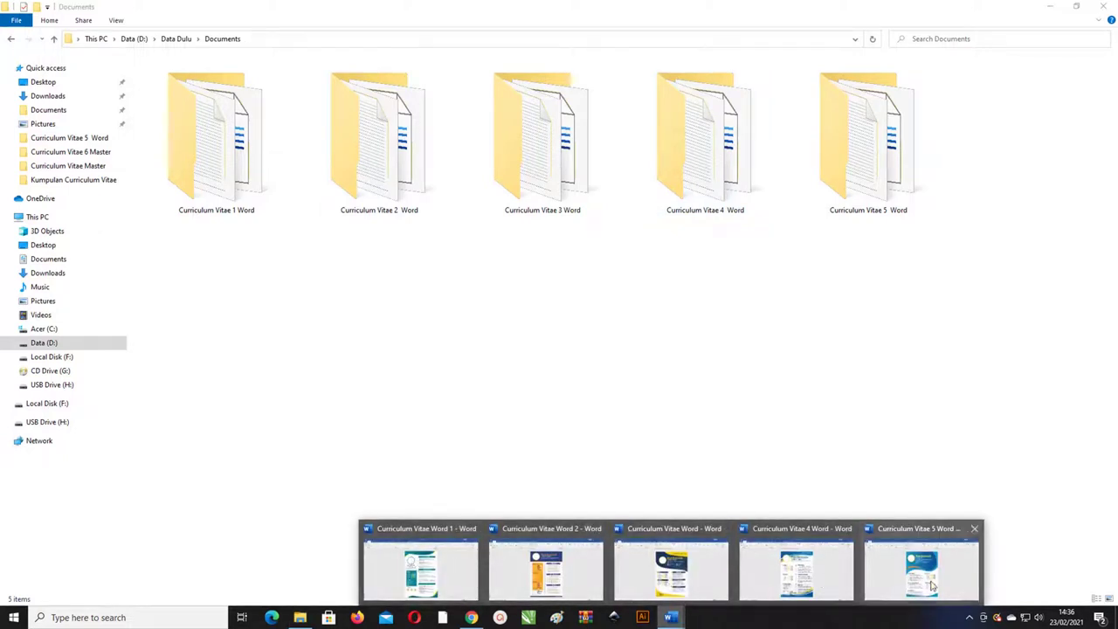
click(398, 547)
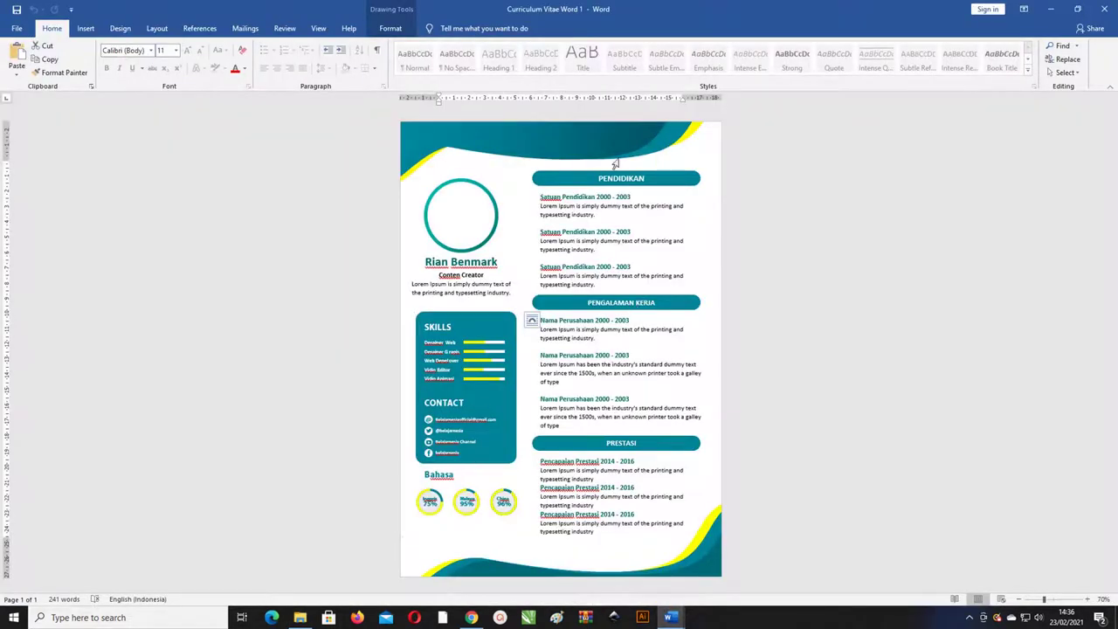
mouse_move(673, 620)
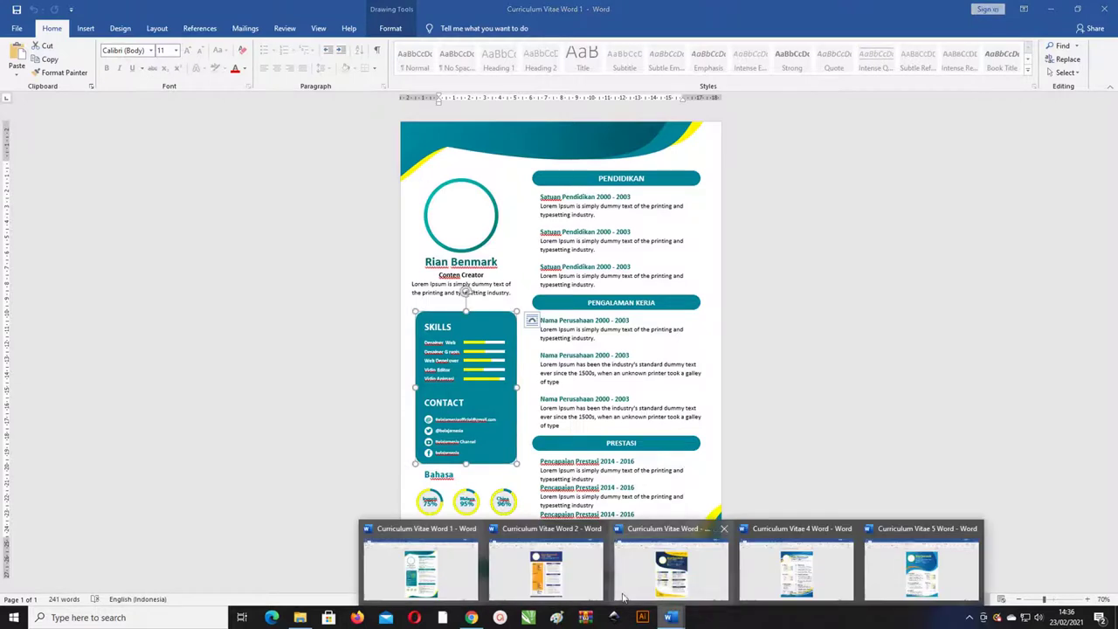
click(590, 573)
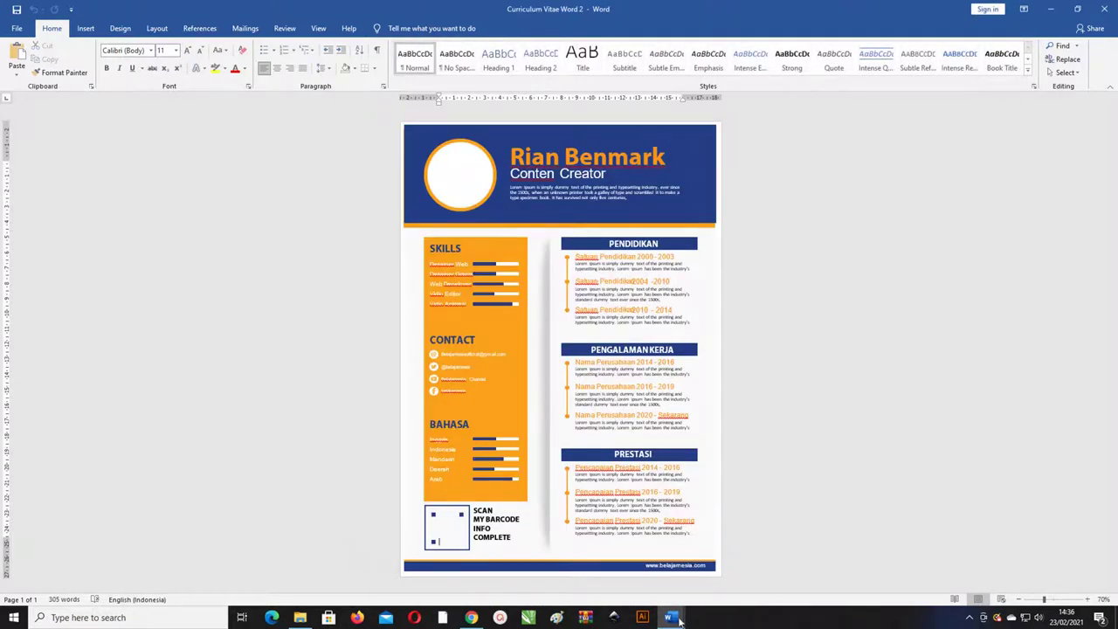
click(690, 570)
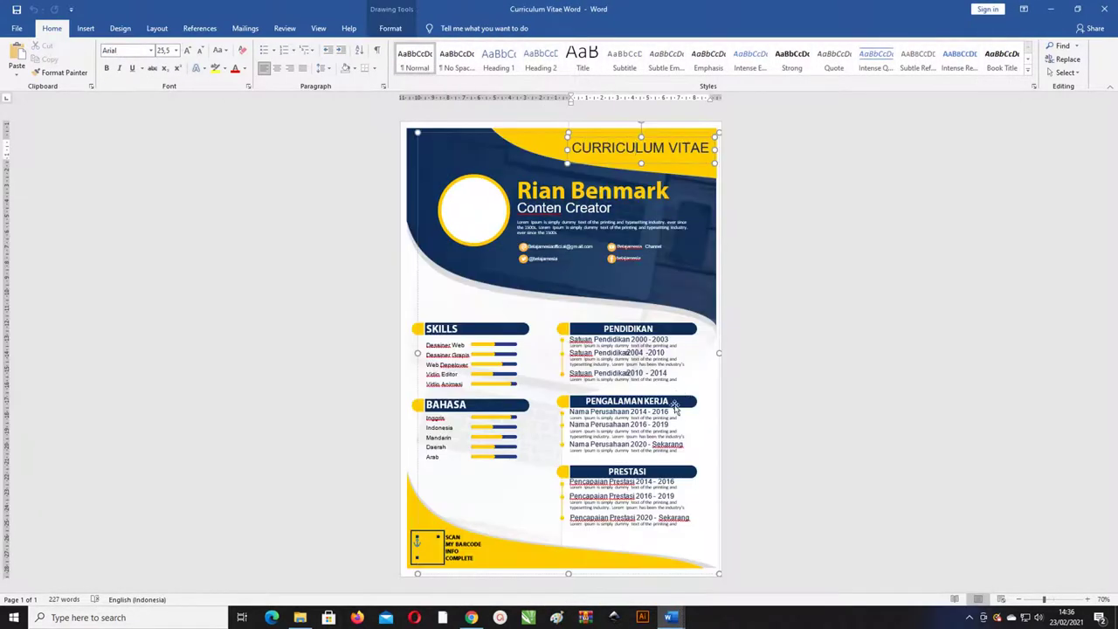
mouse_move(671, 619)
click(797, 572)
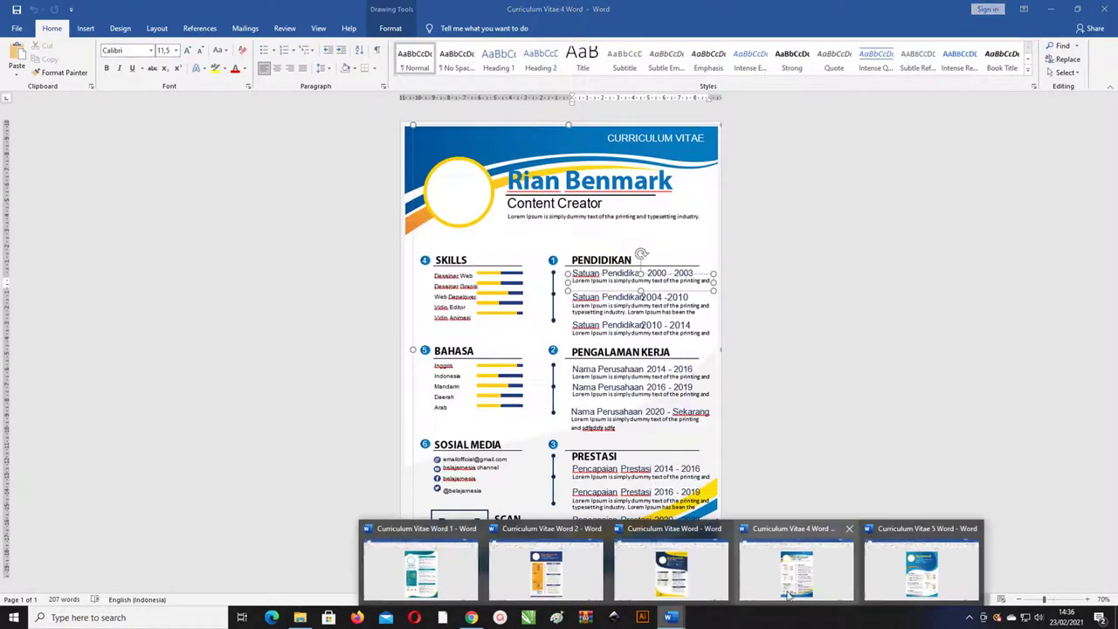
click(934, 559)
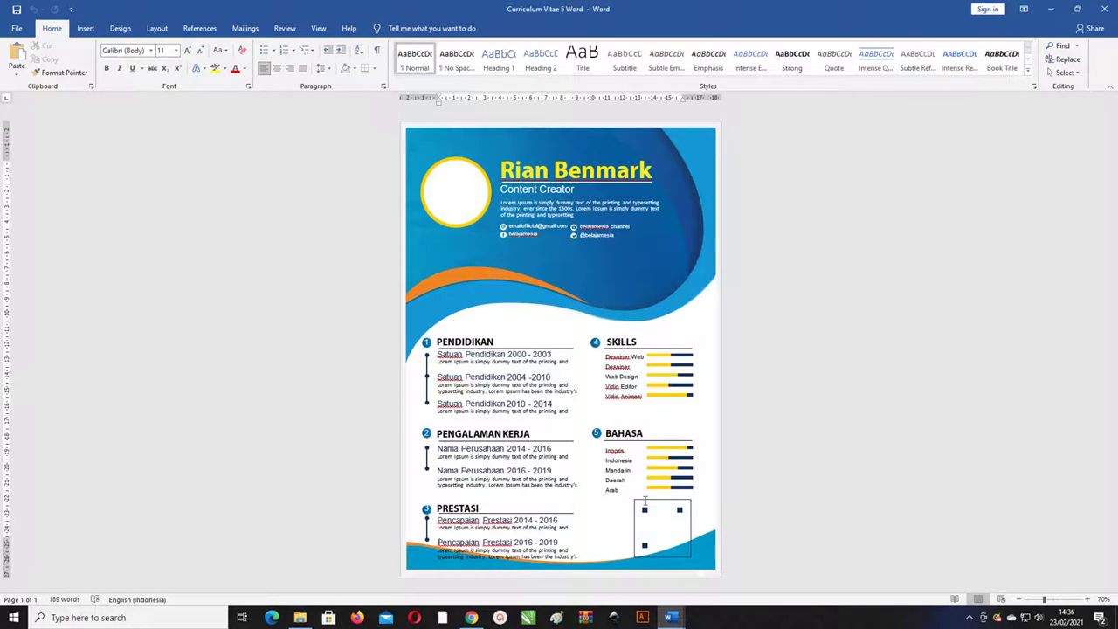
mouse_move(671, 617)
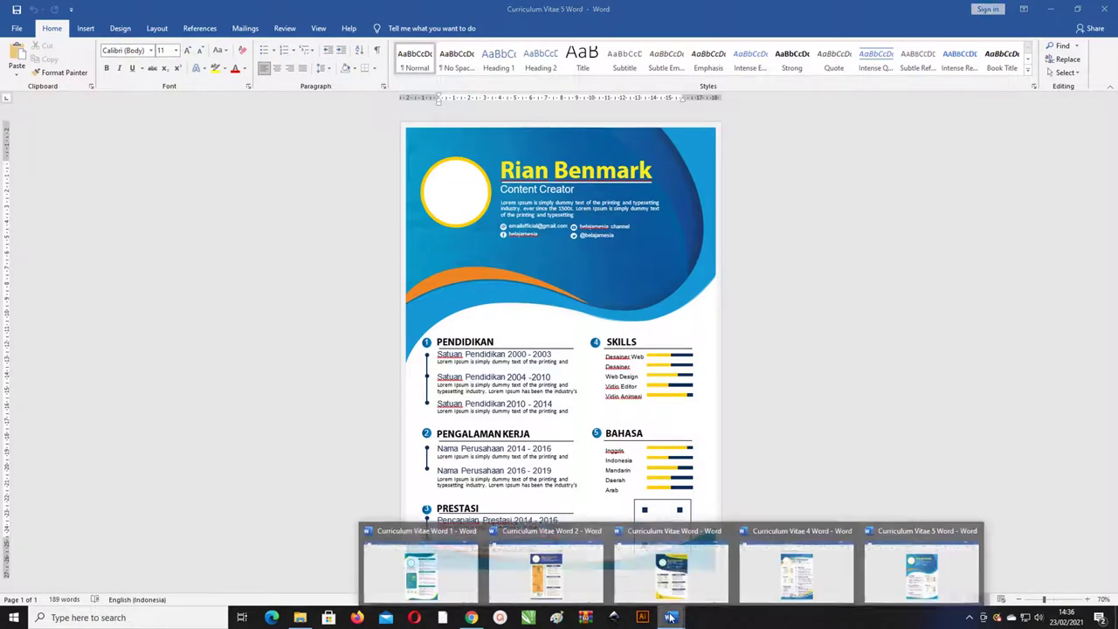
click(551, 577)
- Select the whole blue header shape in Curriculum Vitae Word 2
click(704, 155)
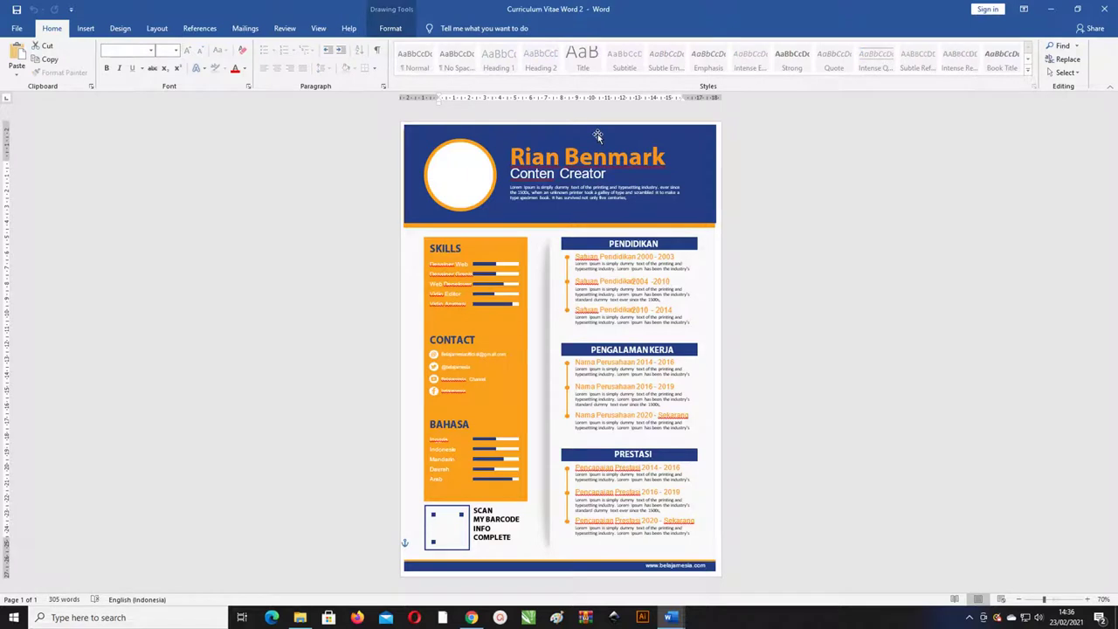
click(557, 140)
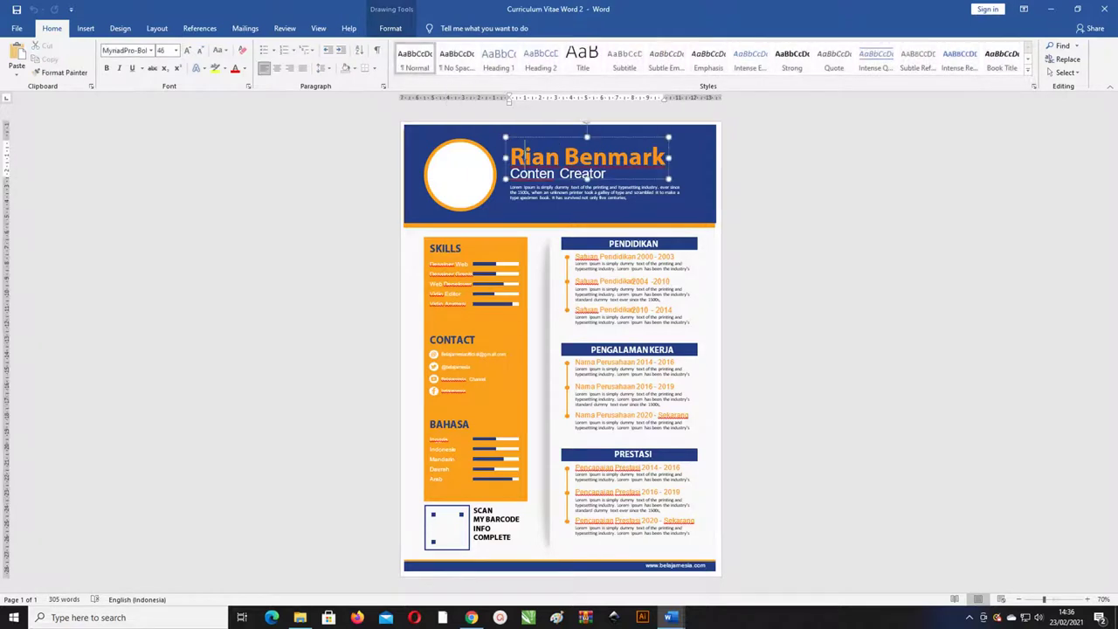
click(483, 140)
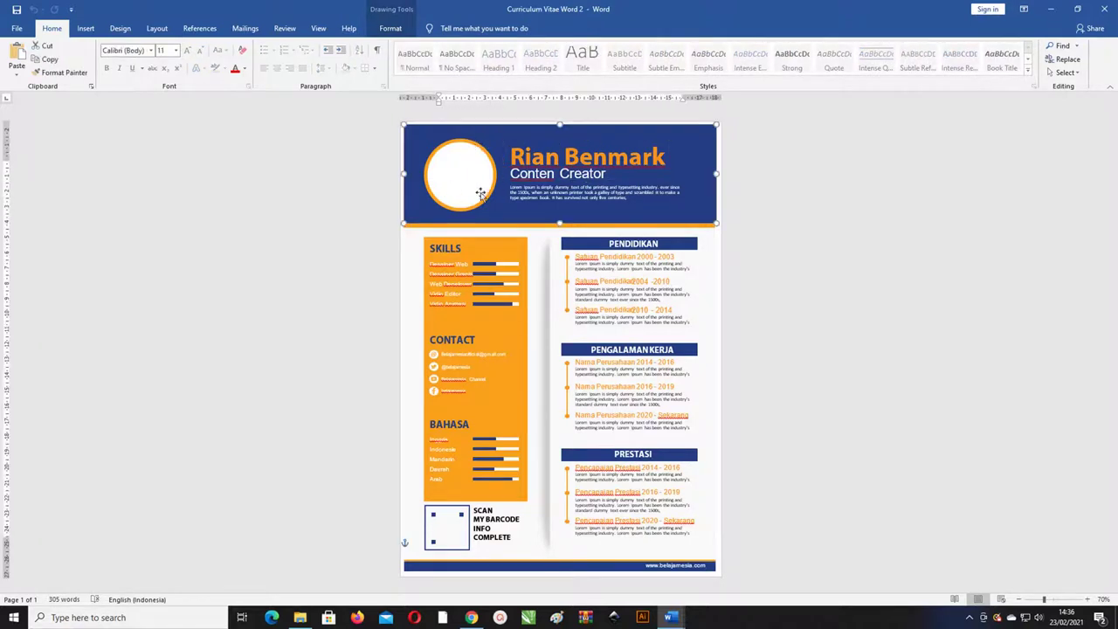
- Zoom in on the orange photo ring, select it, then call up the Word document previews
scroll(481, 192, up, 15)
scroll(487, 176, up, 6)
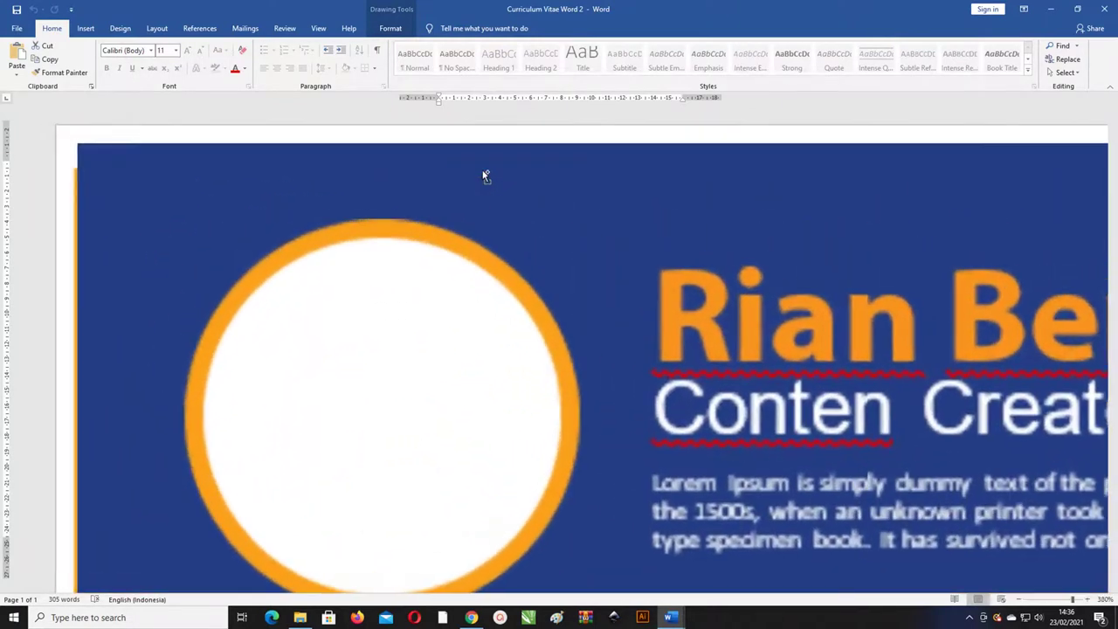
scroll(484, 175, up, 6)
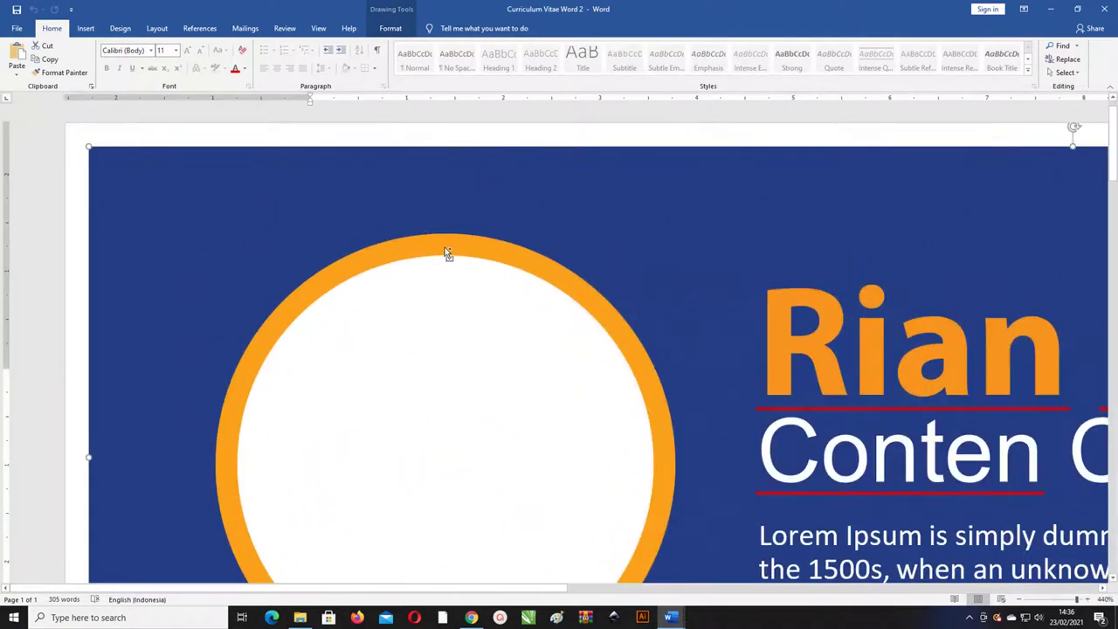
scroll(444, 253, up, 3)
scroll(429, 262, up, 3)
click(430, 266)
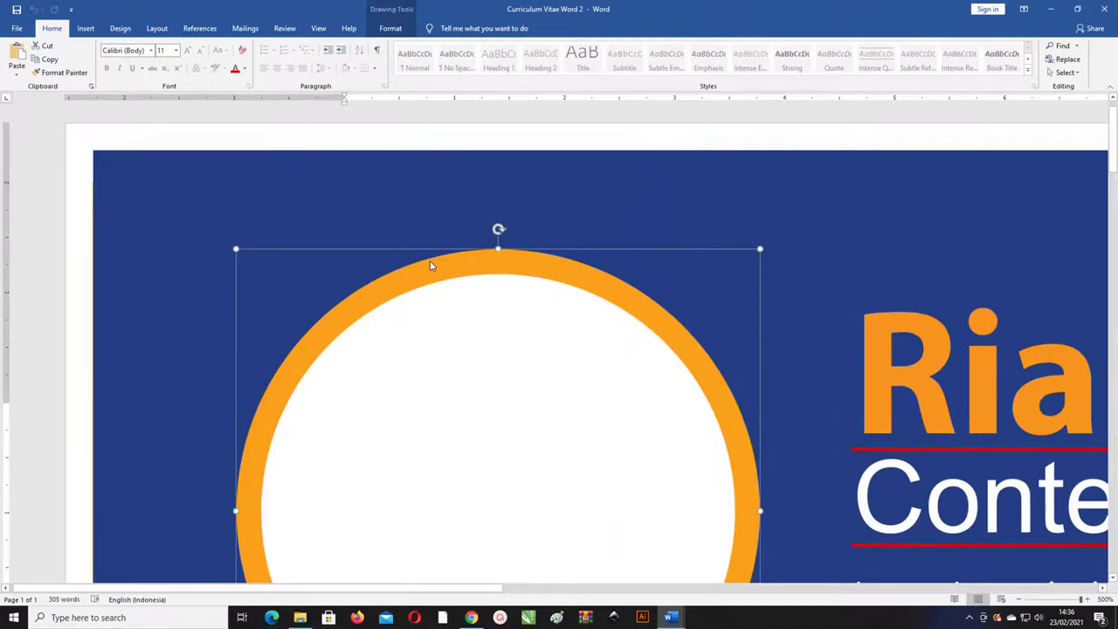
click(232, 193)
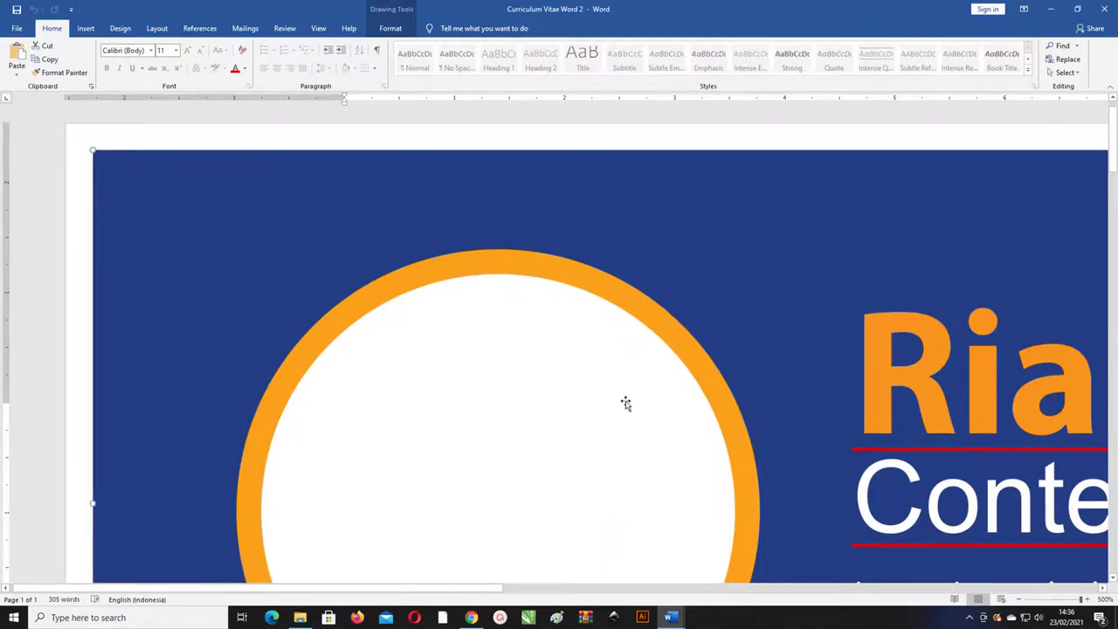
click(679, 617)
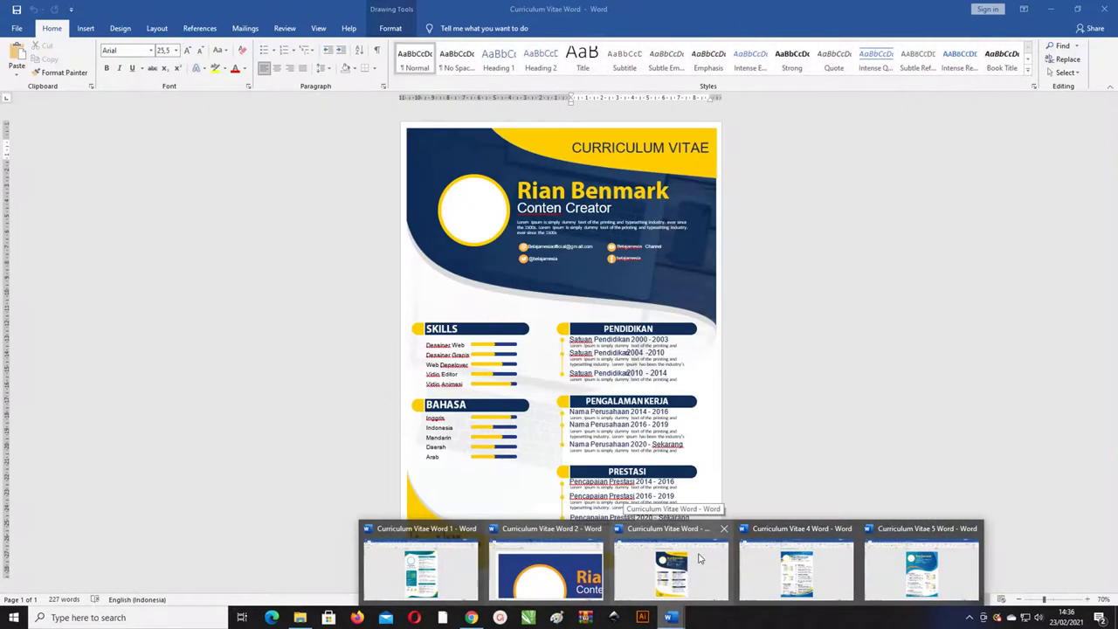
- Show the Curriculum Vitae Word document and select its page background picture
click(699, 559)
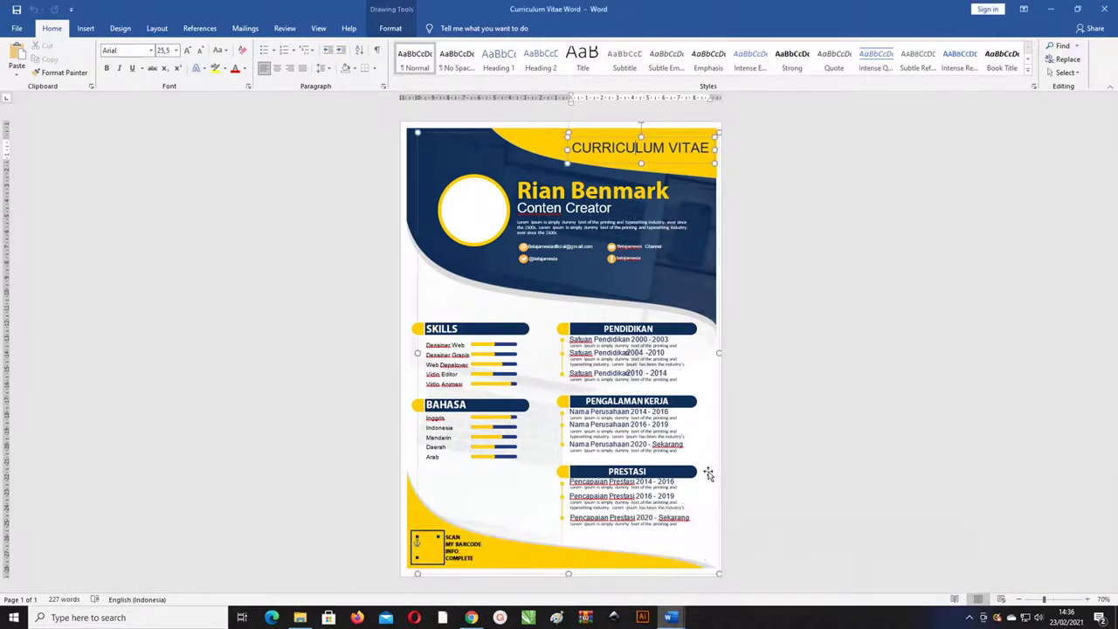
mouse_move(679, 617)
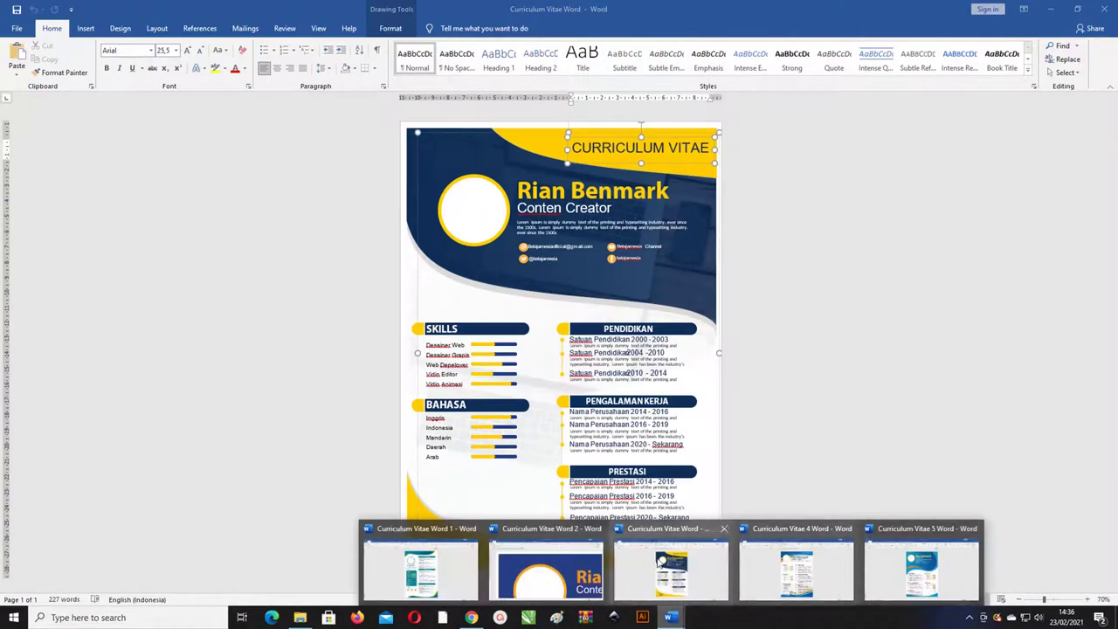
click(677, 570)
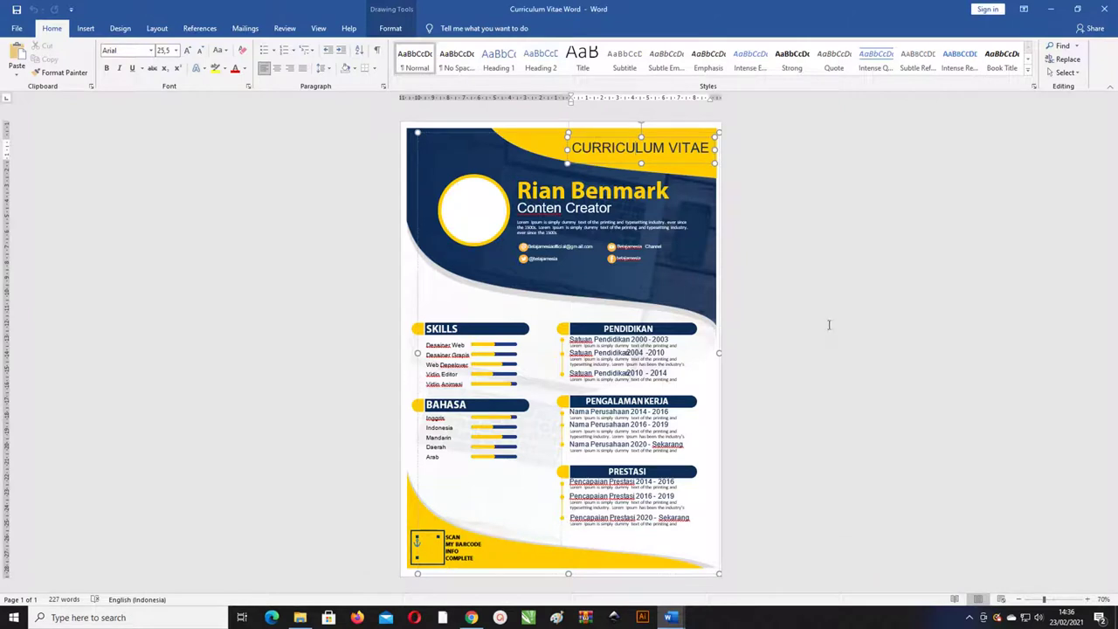
click(805, 283)
click(711, 267)
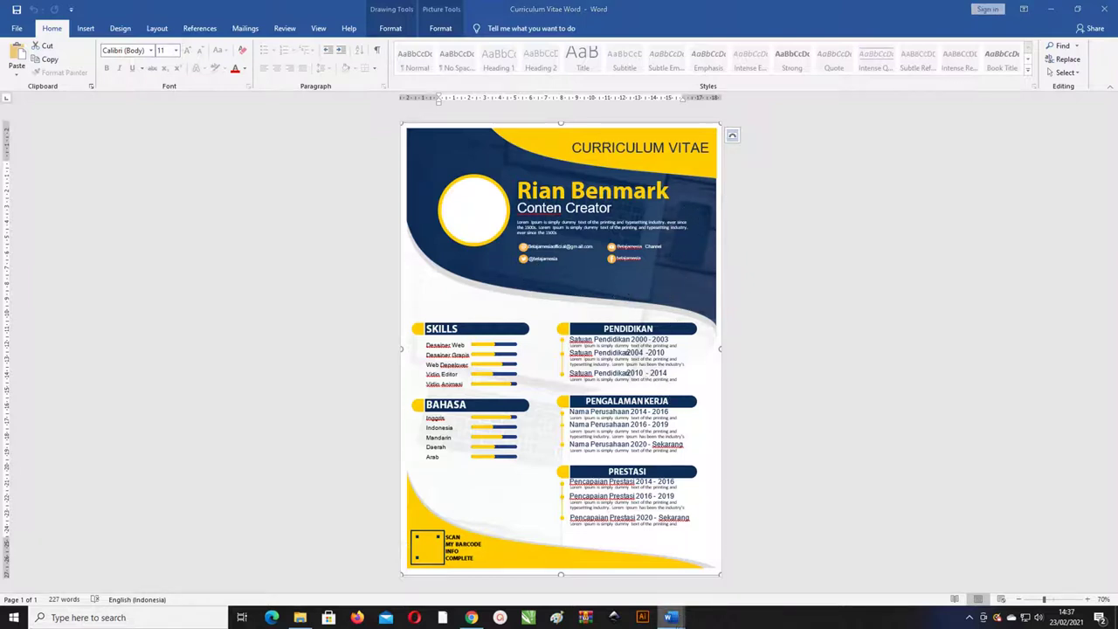
click(670, 618)
- Pick the Curriculum Vitae 5 Word window preview to bring it forward
click(933, 554)
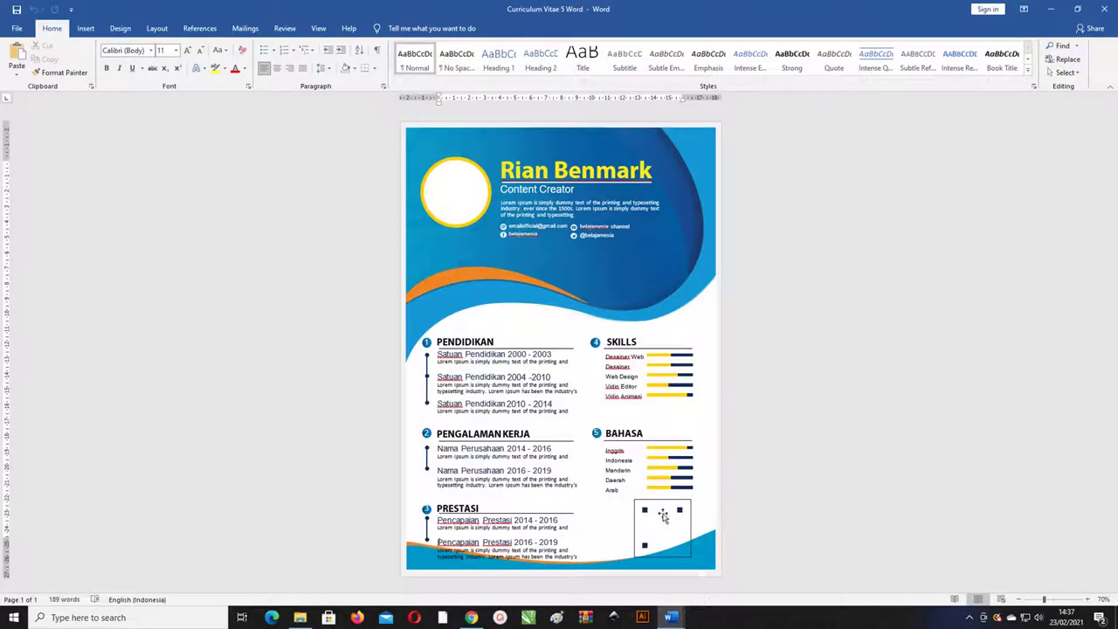
- Switch to Curriculum Vitae Word 1 and select its teal header wave at the top
click(680, 619)
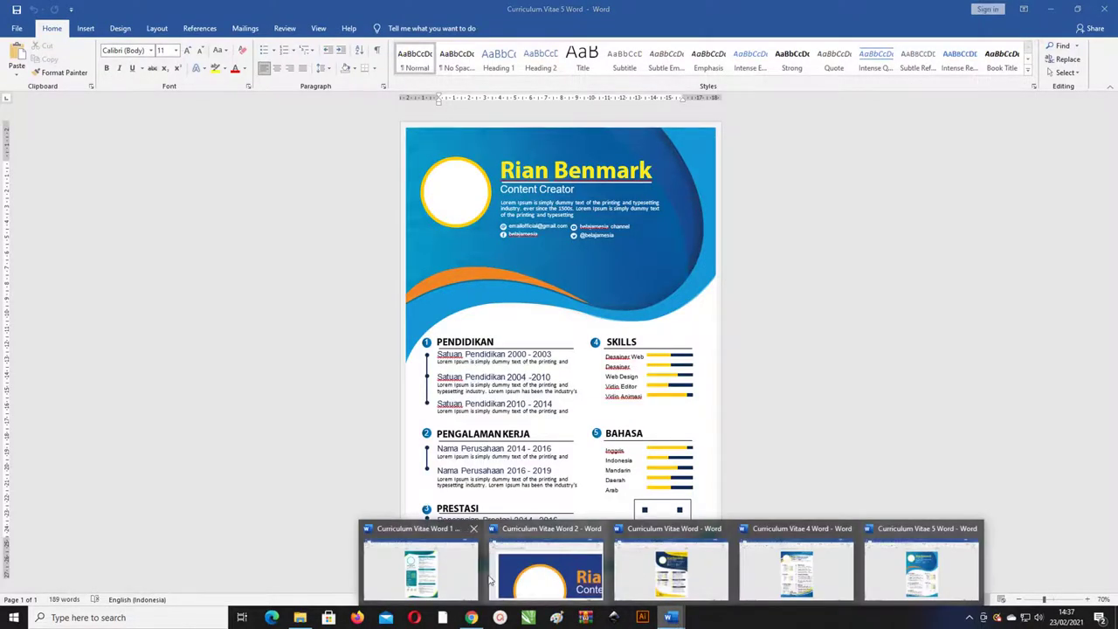
click(456, 561)
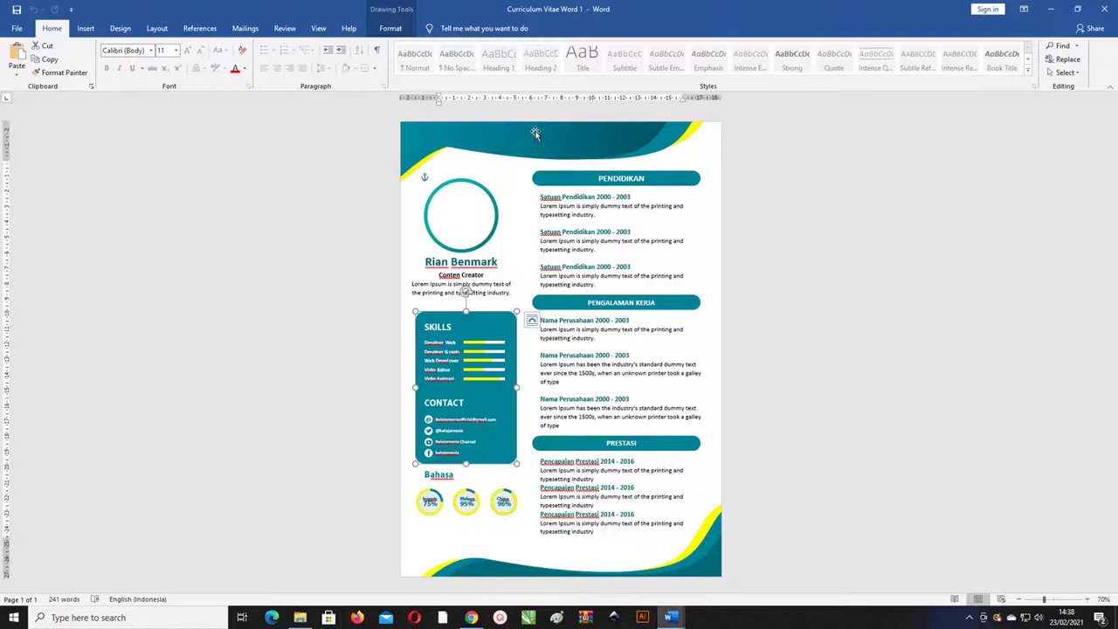
click(804, 143)
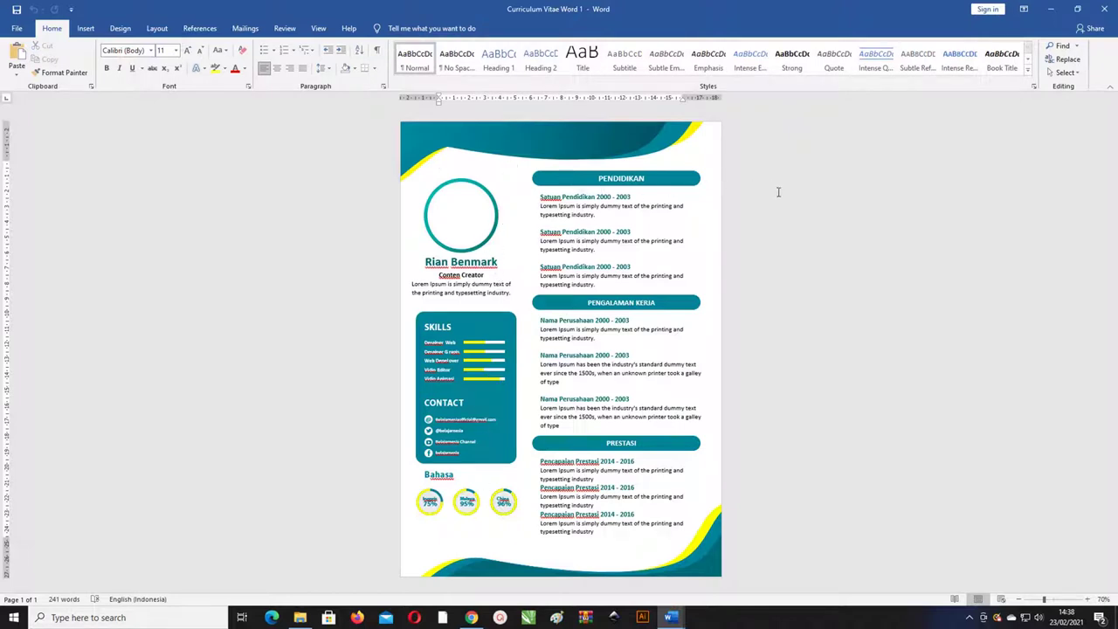
click(458, 178)
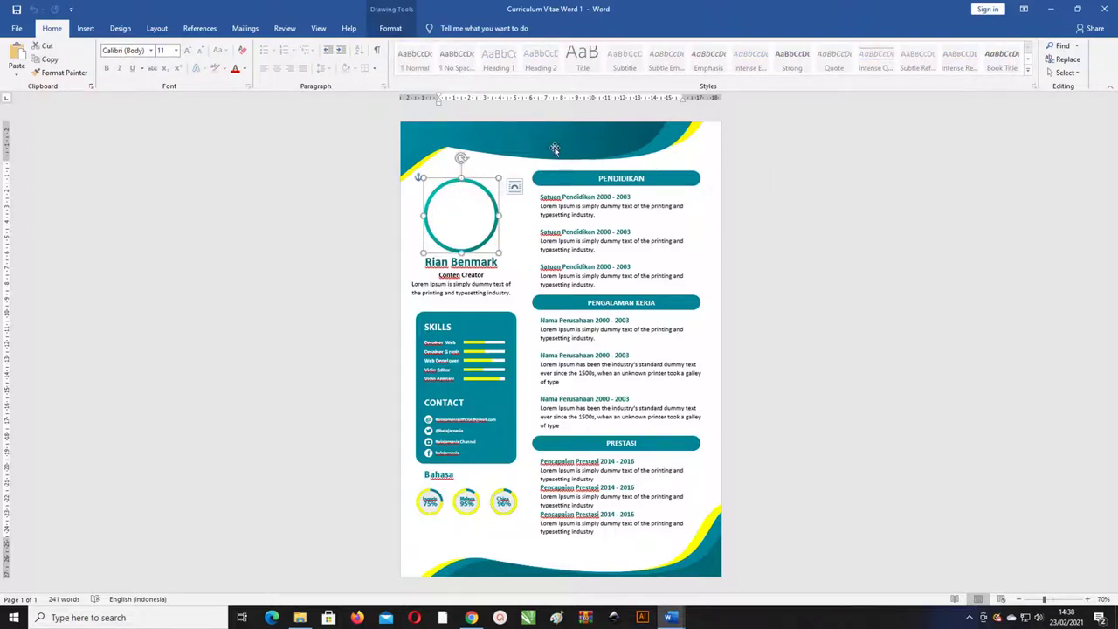
click(501, 149)
click(767, 150)
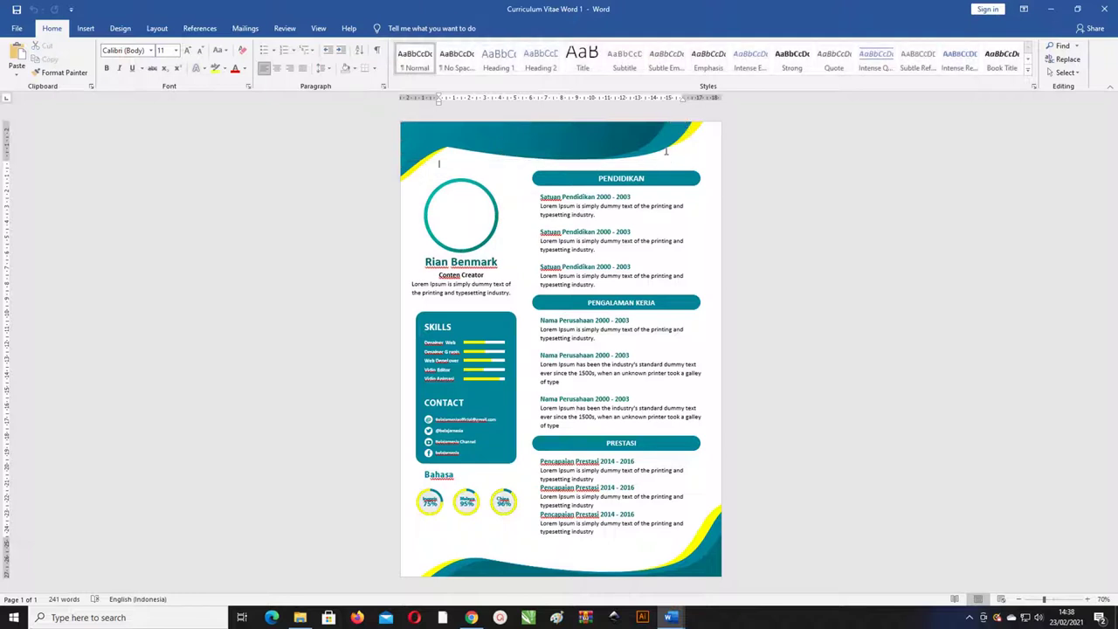
click(626, 146)
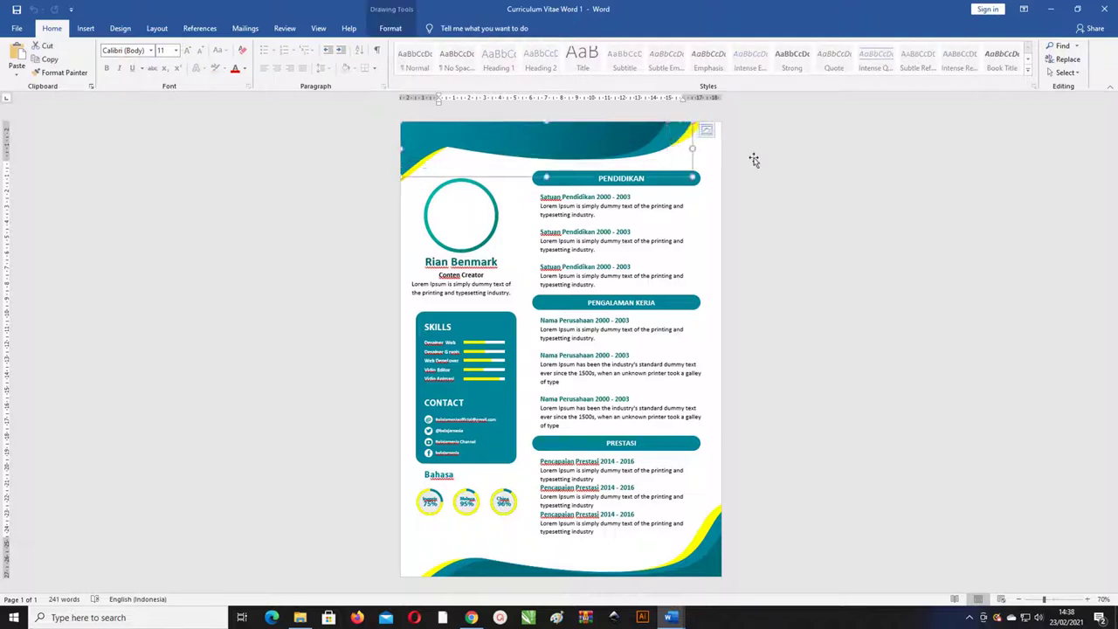
- Open the wave's Shape Fill > Gradient > More Gradients pane and review the preset gradients
click(395, 29)
click(421, 45)
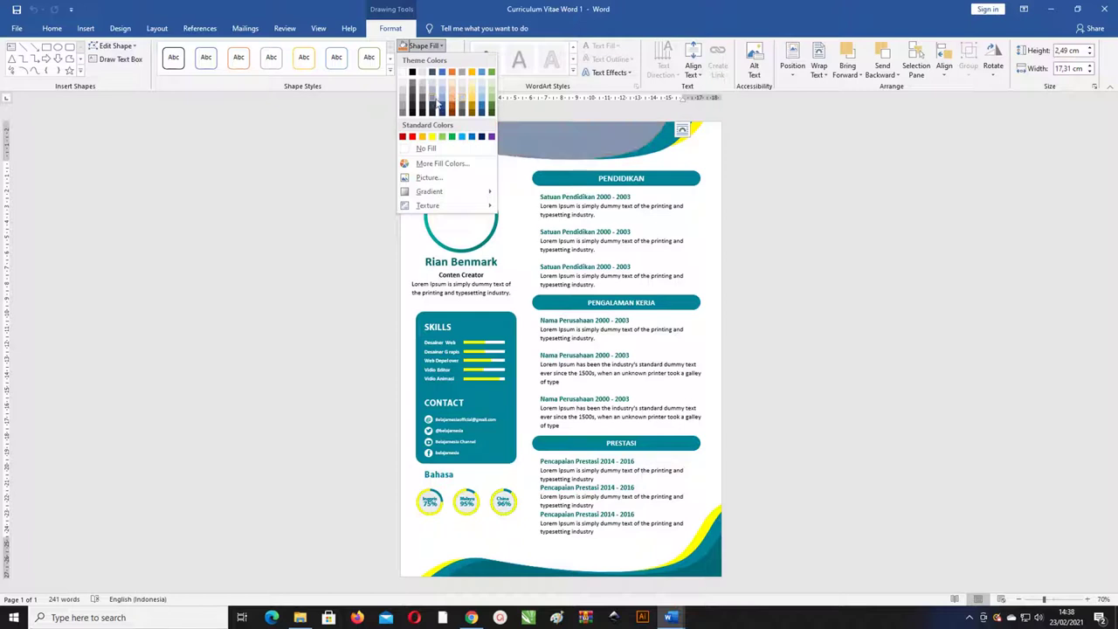
mouse_move(429, 192)
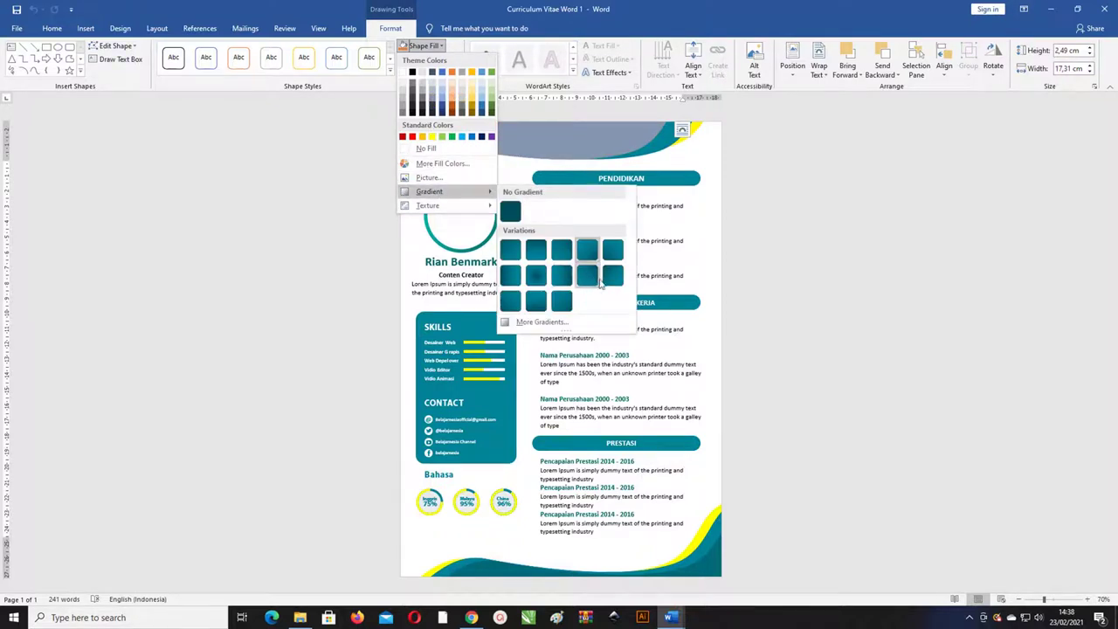
click(566, 322)
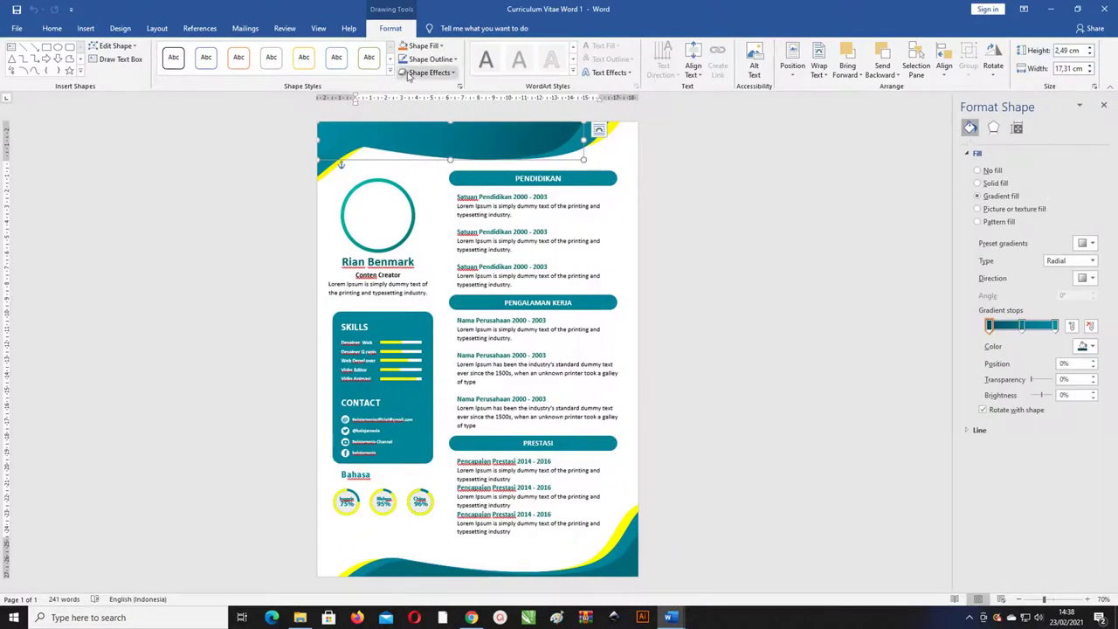
click(425, 45)
mouse_move(462, 192)
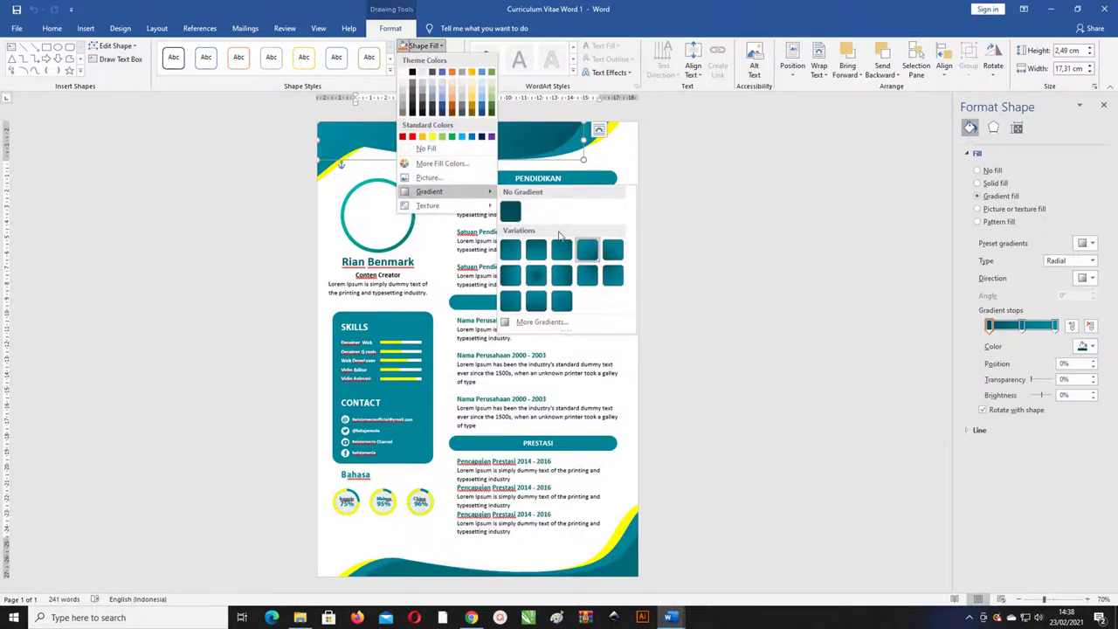
click(557, 323)
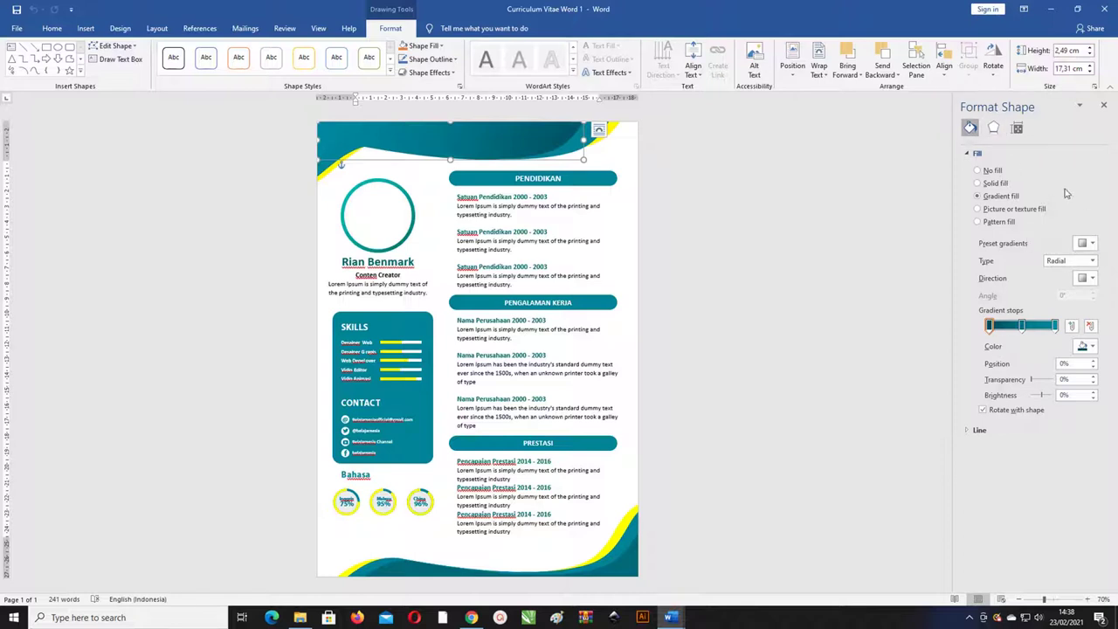
click(1087, 243)
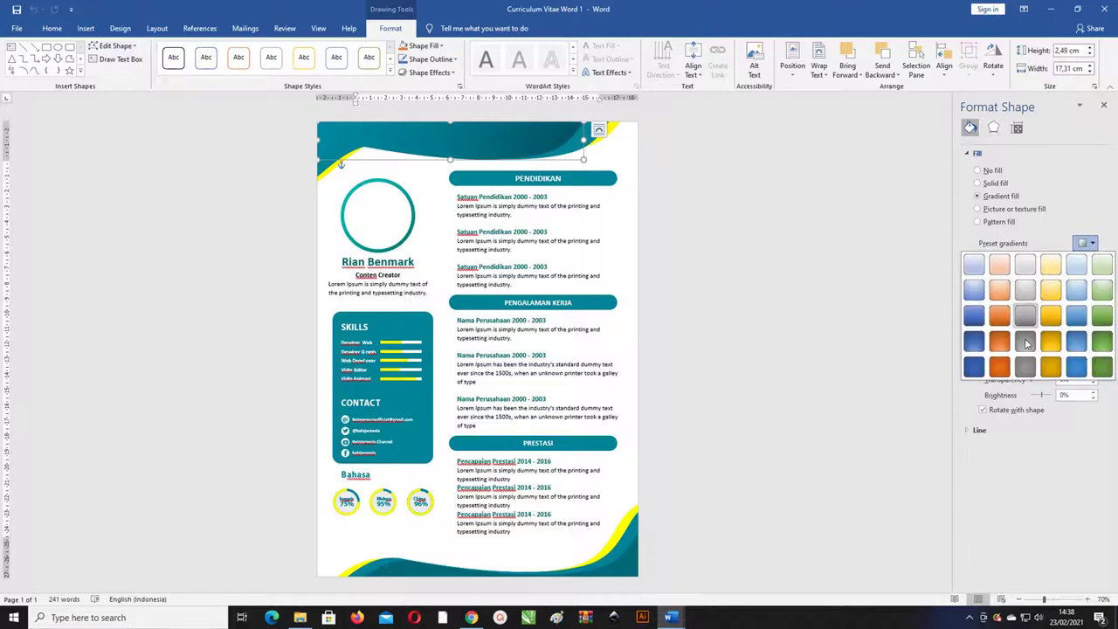
click(1077, 205)
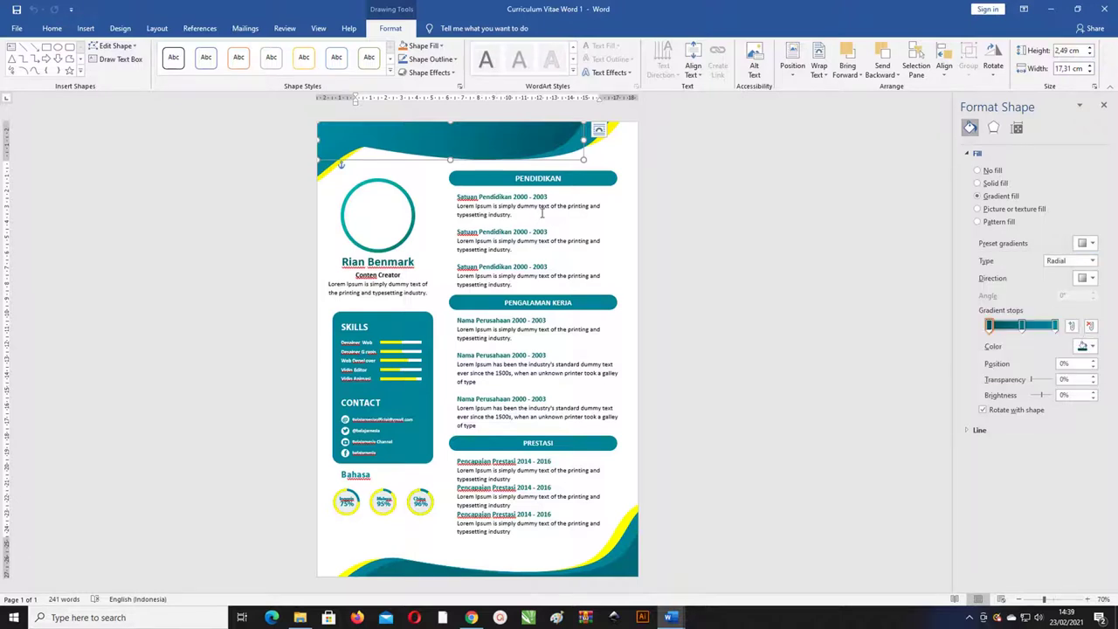
click(616, 177)
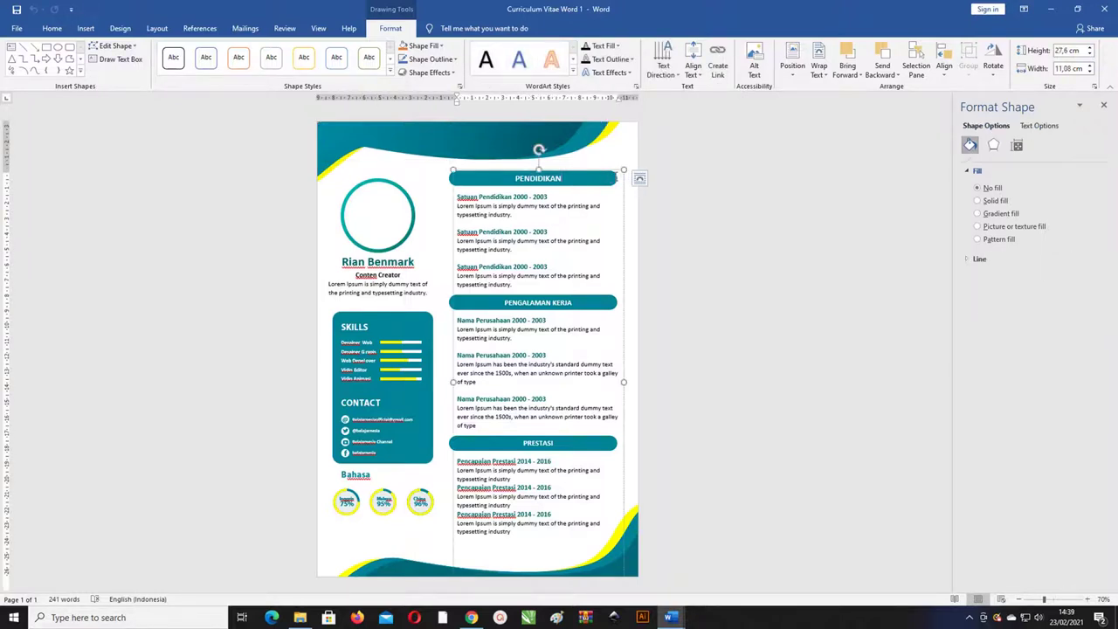
click(450, 178)
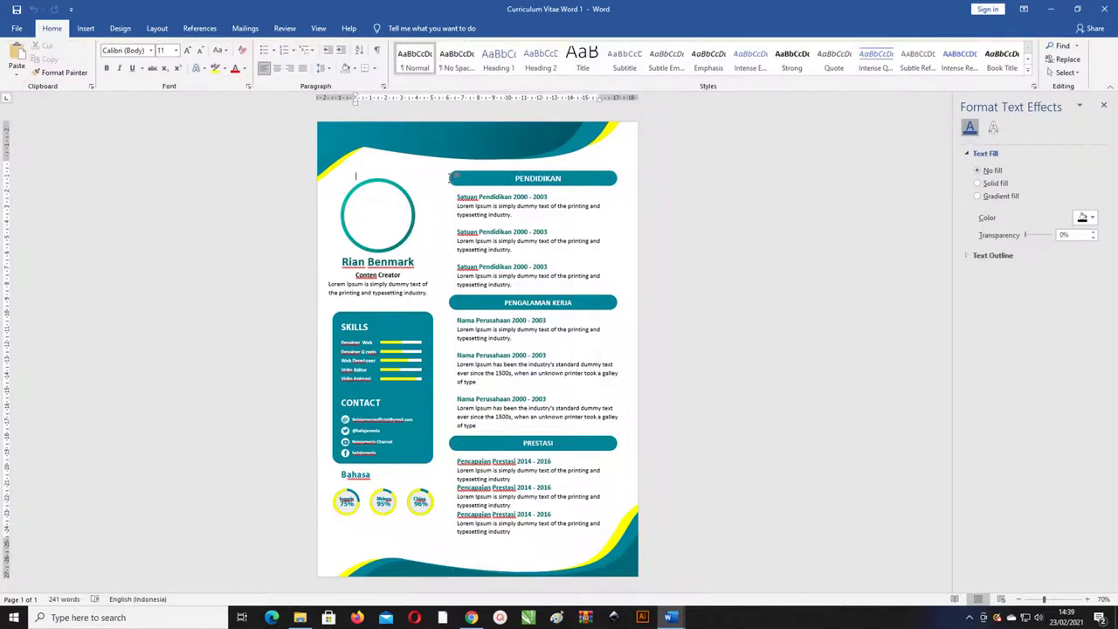
click(451, 178)
click(422, 46)
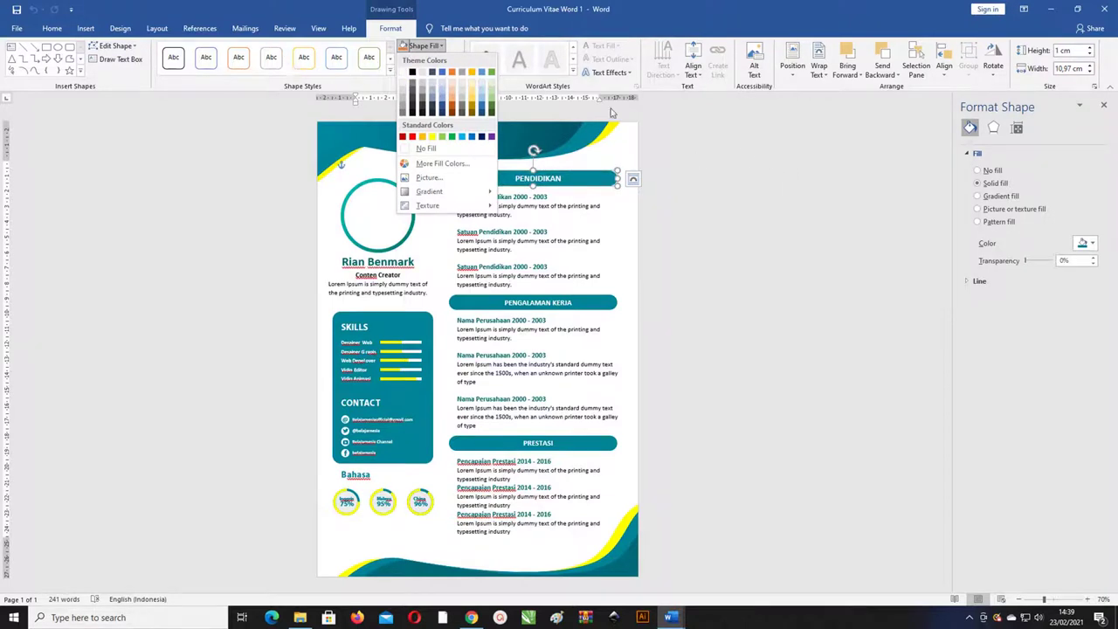
click(709, 133)
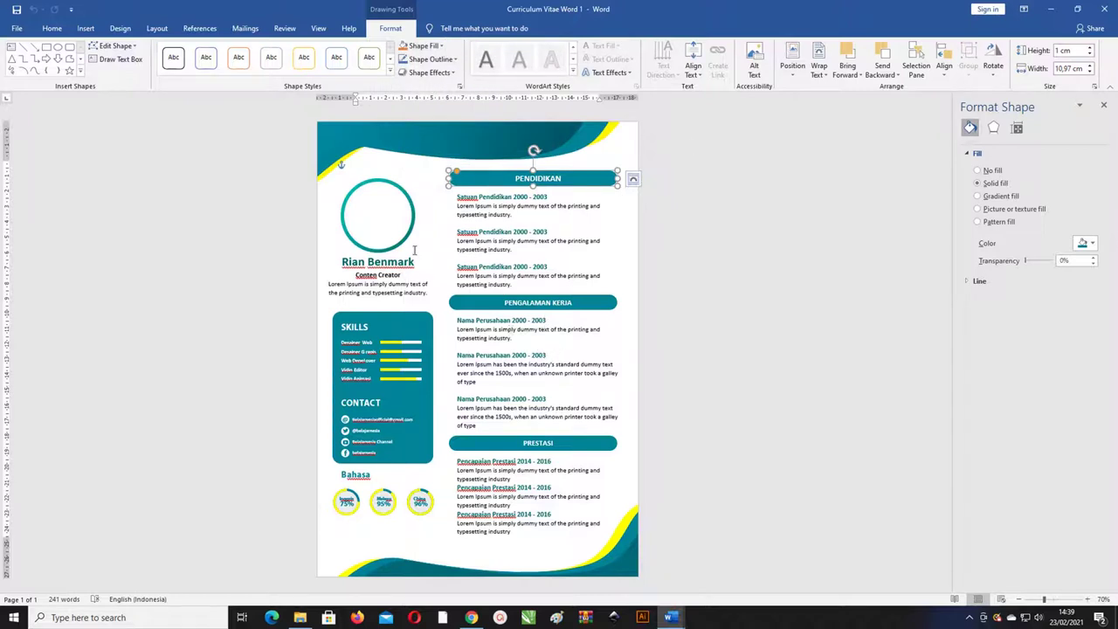
click(369, 262)
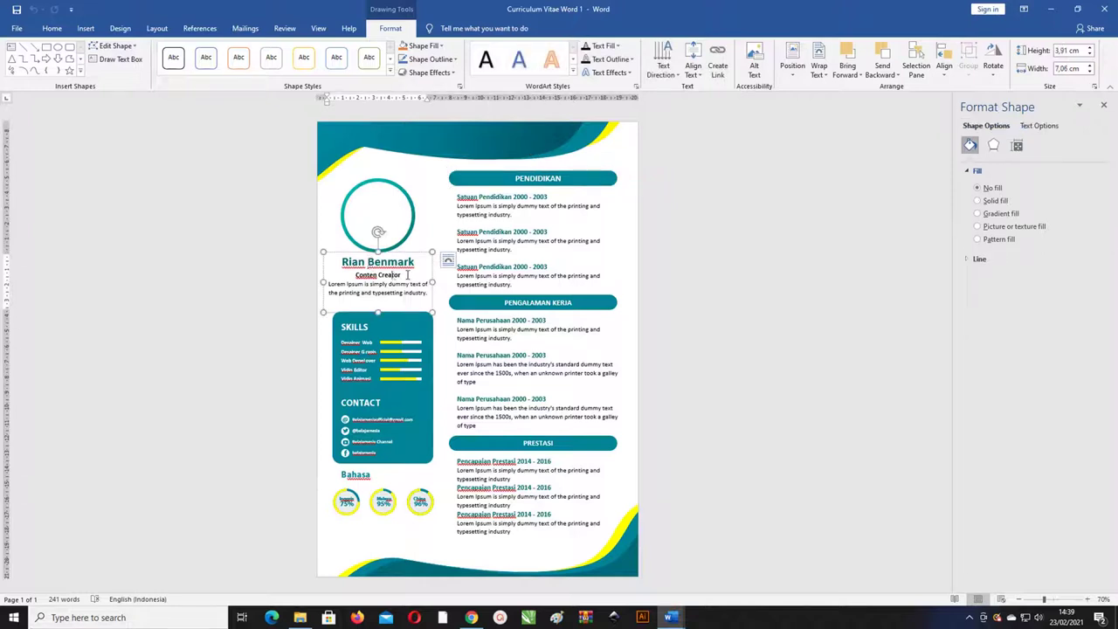
drag(408, 276, 355, 275)
triple_click(349, 286)
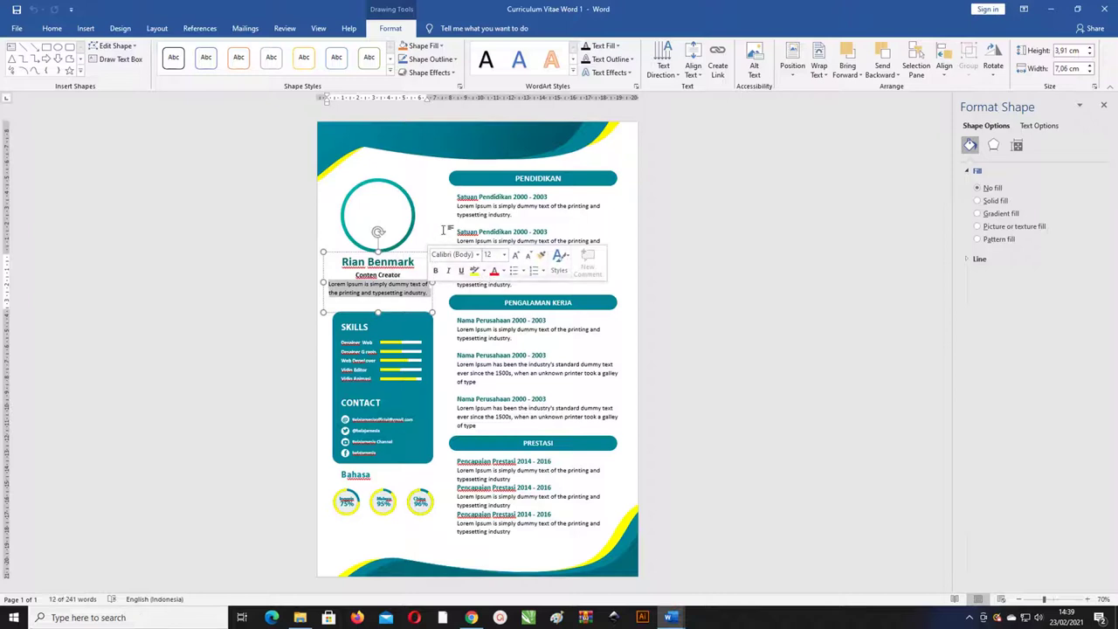
click(659, 219)
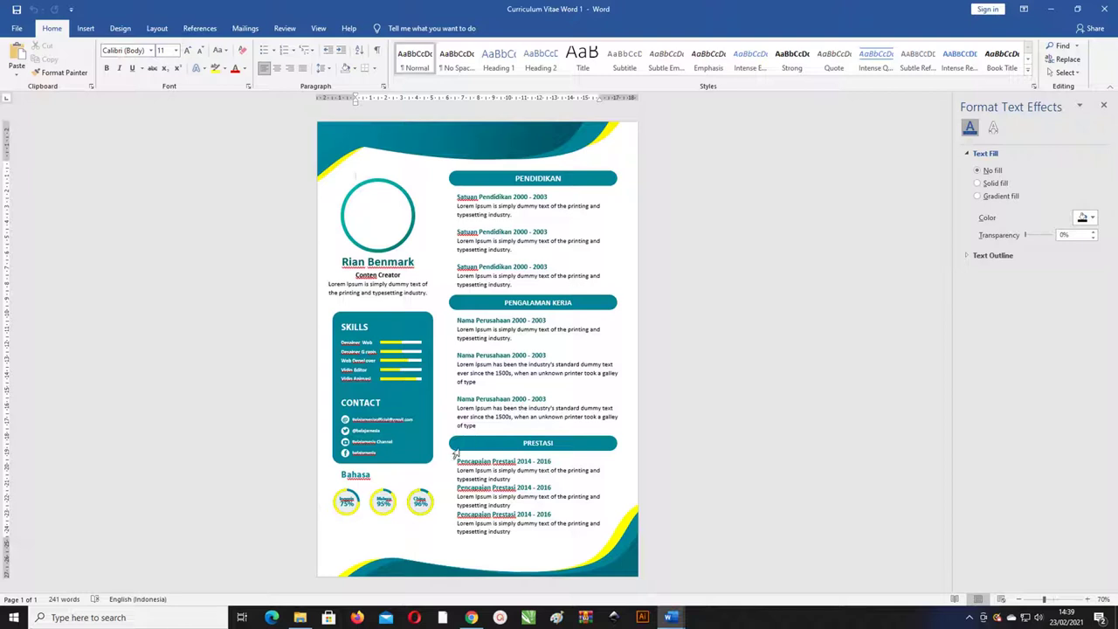
- Try moving the PENGALAMAN KERJA banner, then undo and nudge it back into place
click(450, 303)
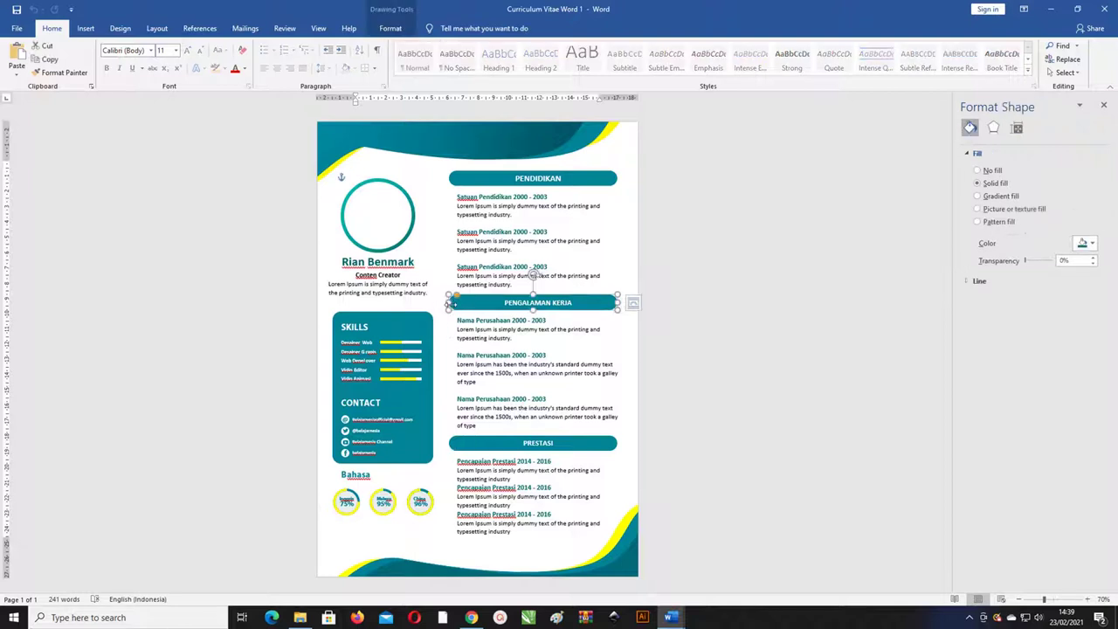
drag(452, 303, 449, 298)
key(ctrl+z)
click(452, 303)
key(Up)
key(Up)
key(Up)
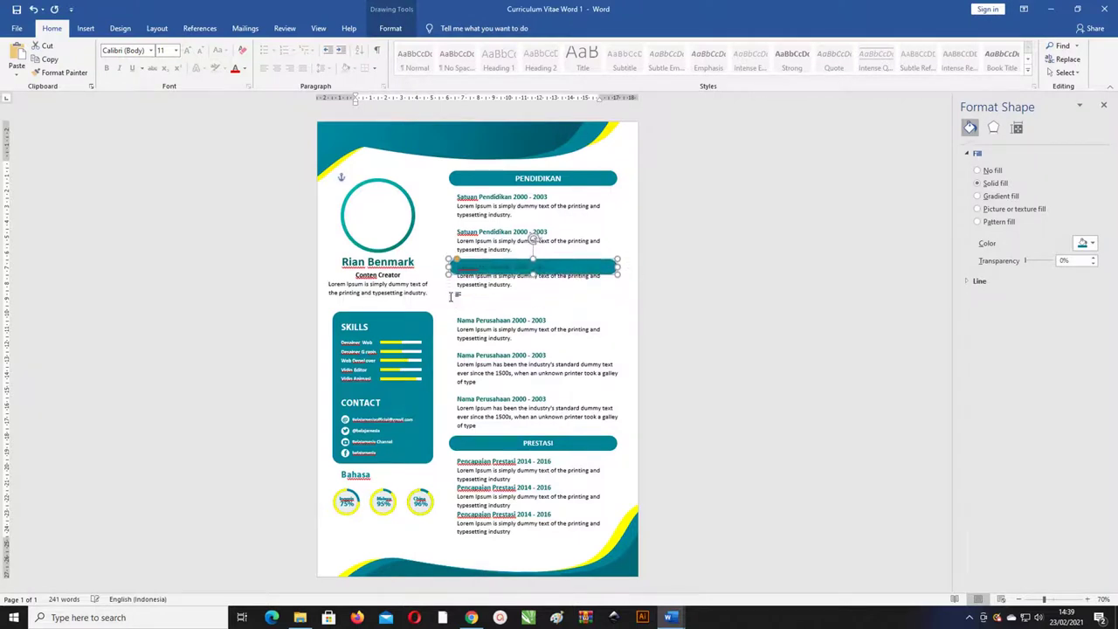
key(Down)
key(Down)
key(Down)
key(Down)
key(Down)
key(Down)
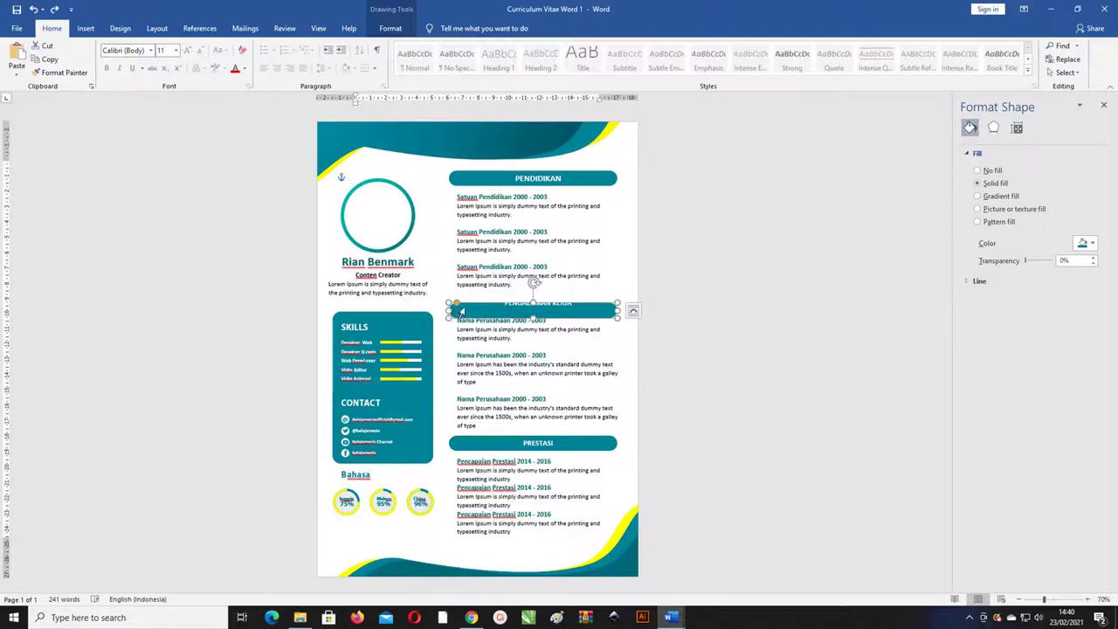
- Narrow the right-column text box by dragging its right side inward
click(590, 255)
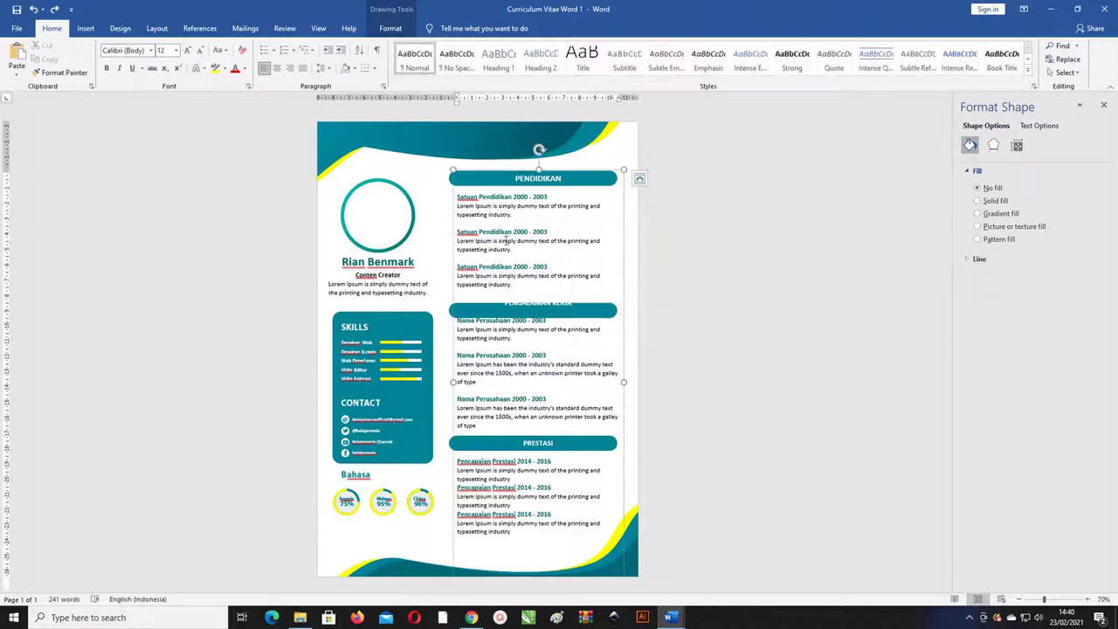
drag(625, 381, 616, 368)
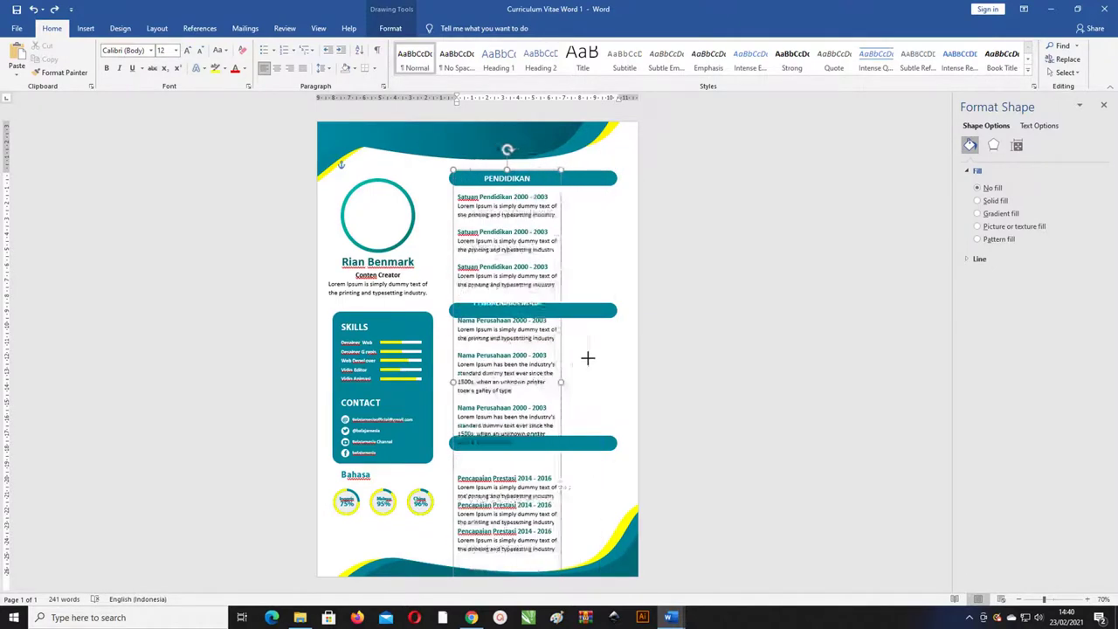
drag(617, 368, 598, 363)
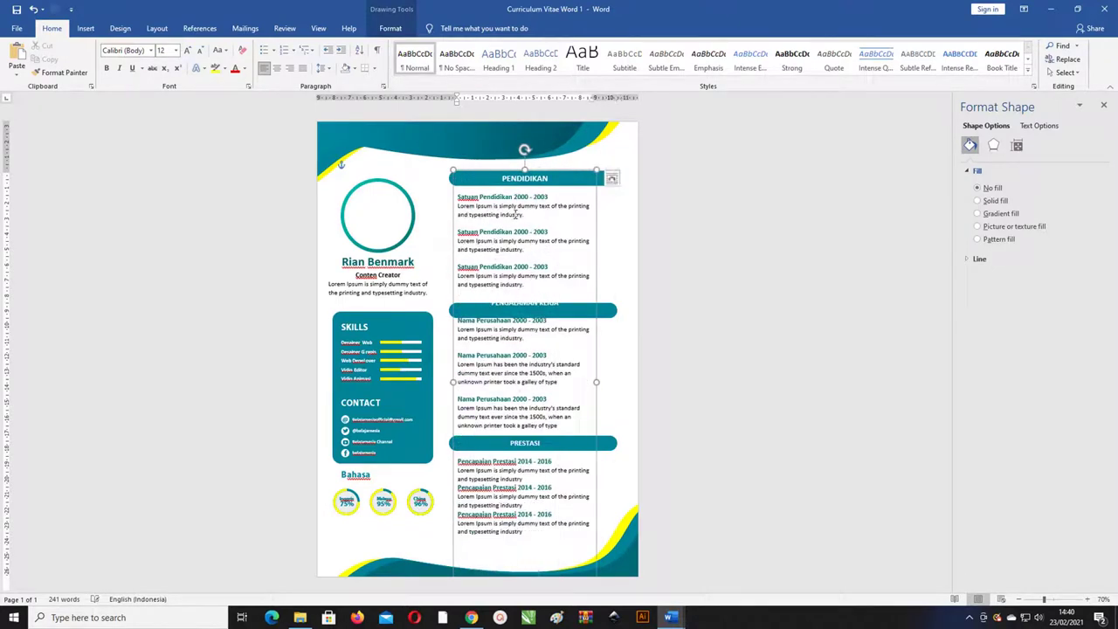
- Nudge the PENGALAMAN KERJA header shape up one step
scroll(529, 219, up, 5)
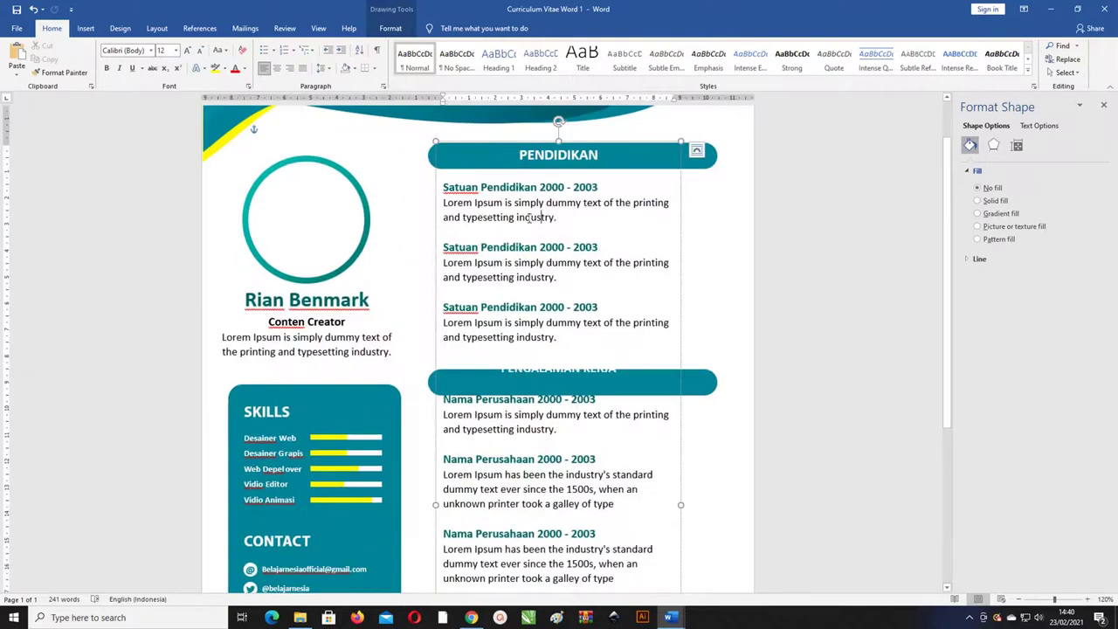
scroll(530, 219, up, 2)
scroll(528, 218, down, 2)
scroll(531, 217, down, 1)
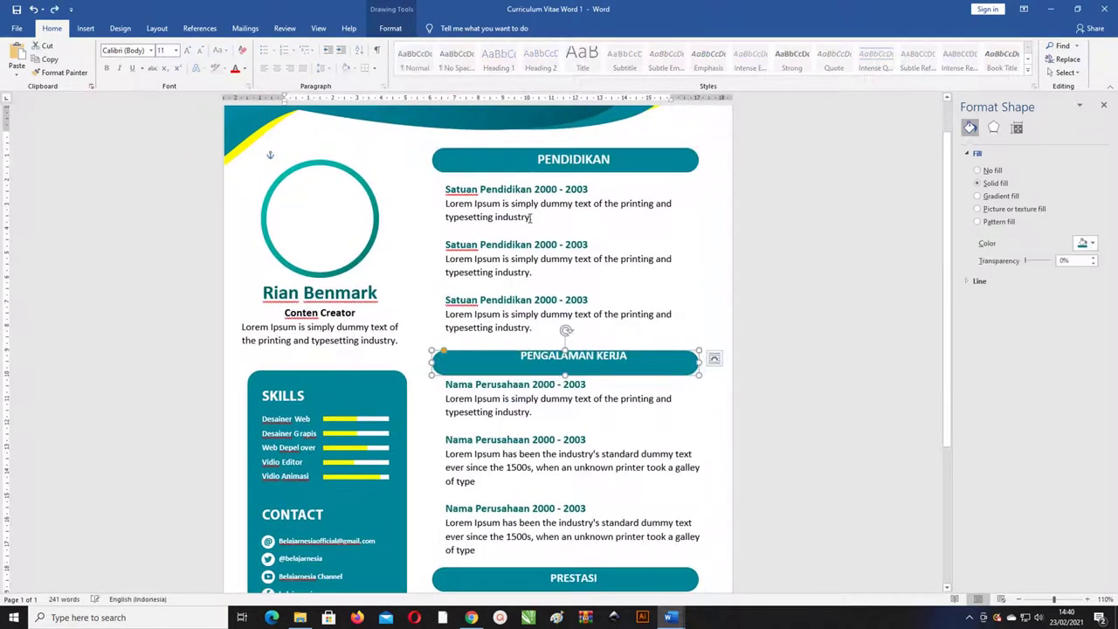
key(Up)
click(775, 234)
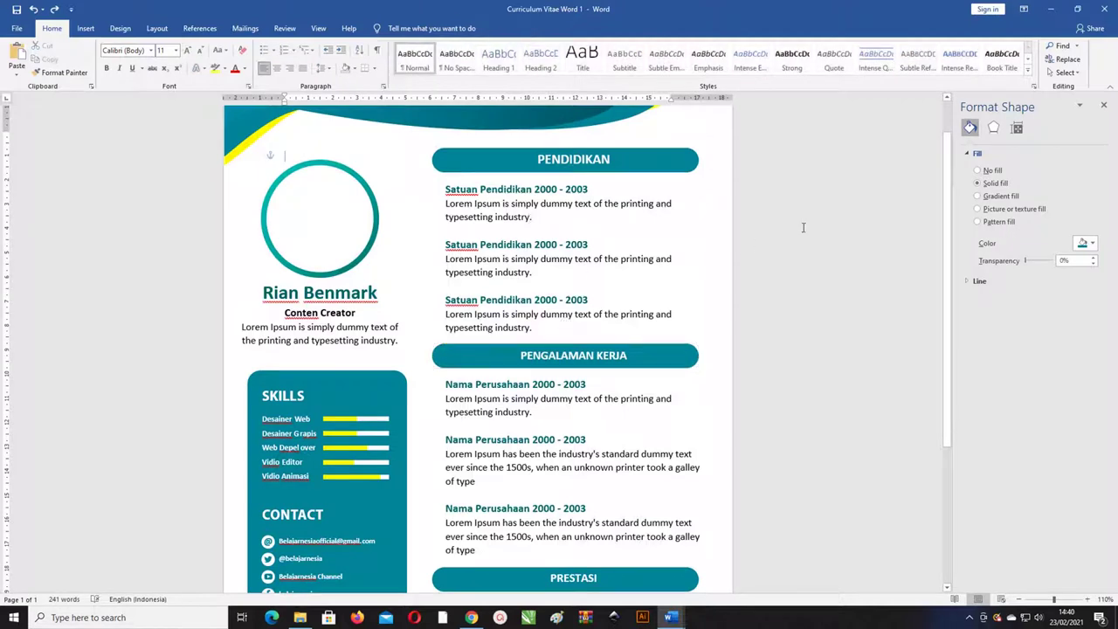
scroll(616, 230, down, 1)
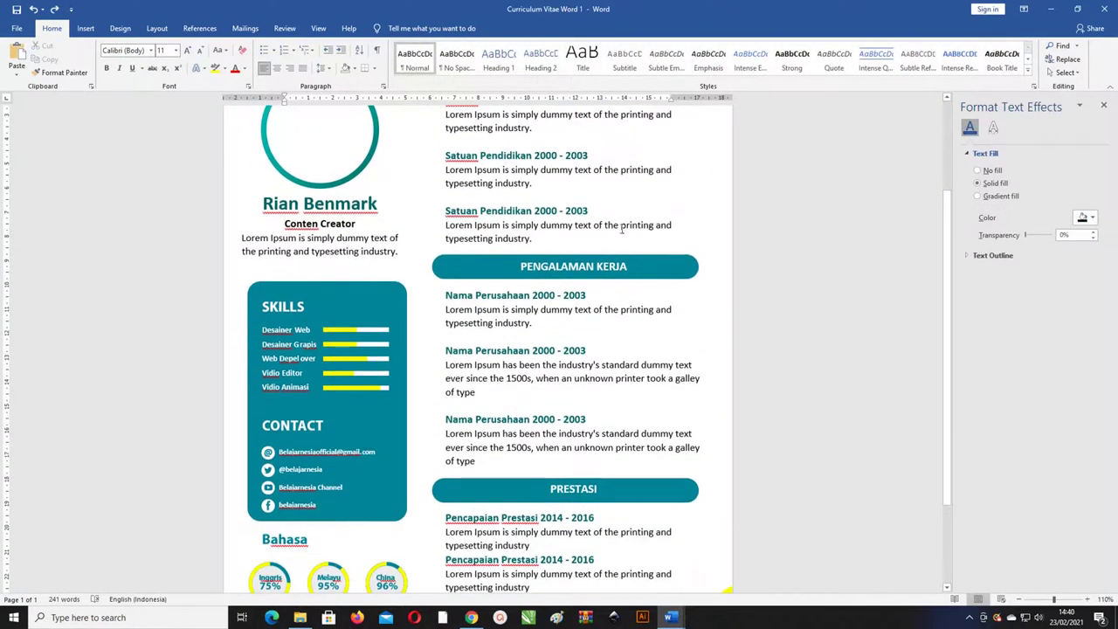
scroll(674, 223, down, 2)
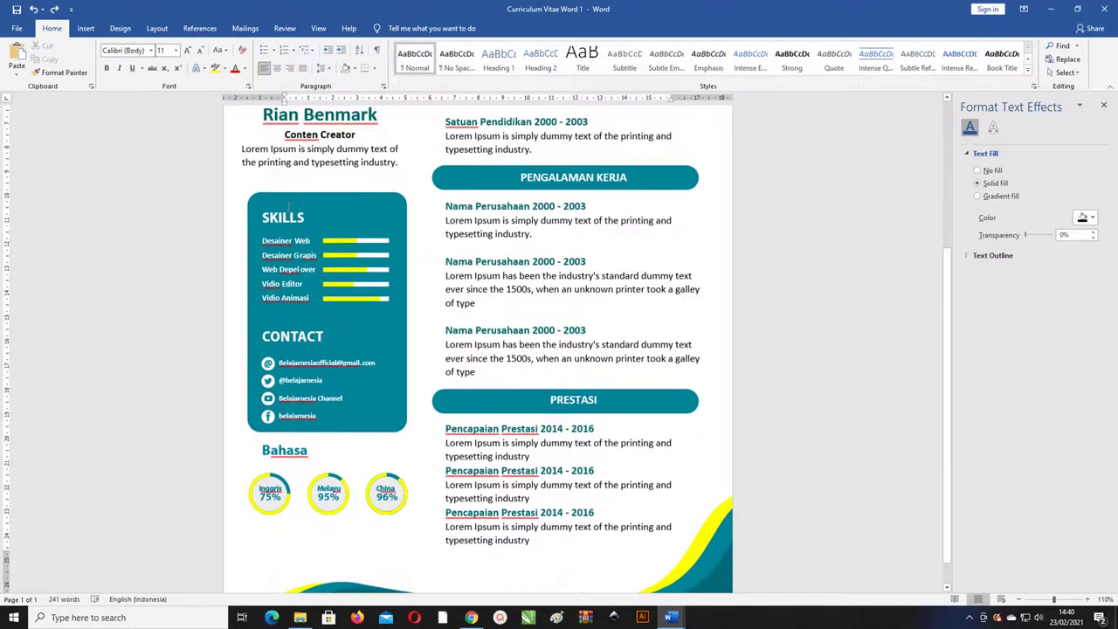
- Select the Desainer Grapis skill label and the small box covering its ending
click(338, 250)
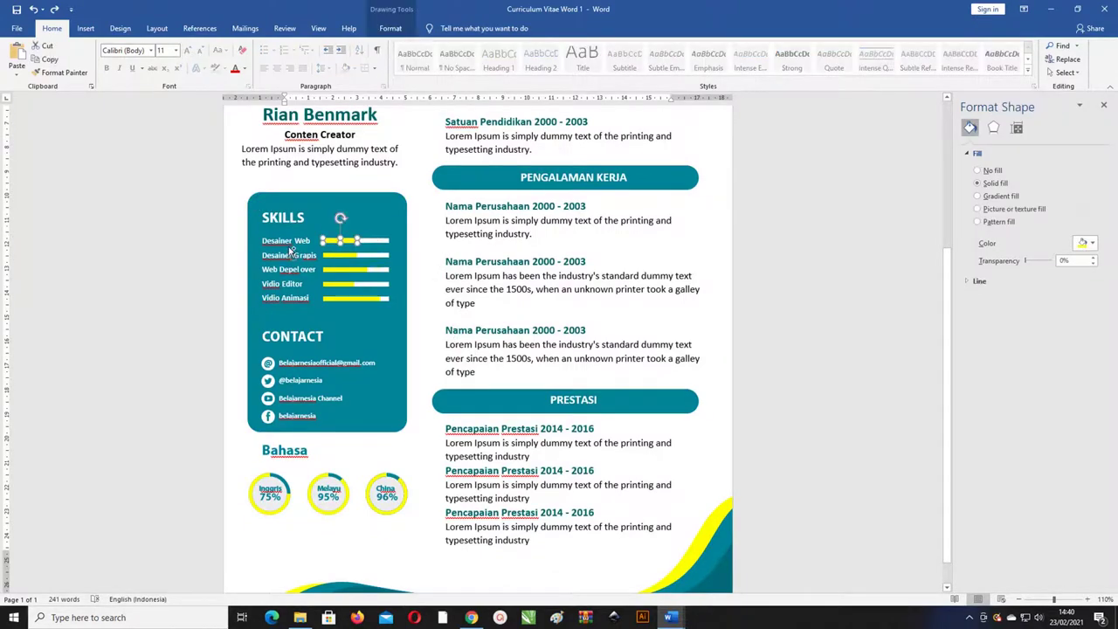
scroll(294, 253, up, 2)
scroll(291, 251, up, 4)
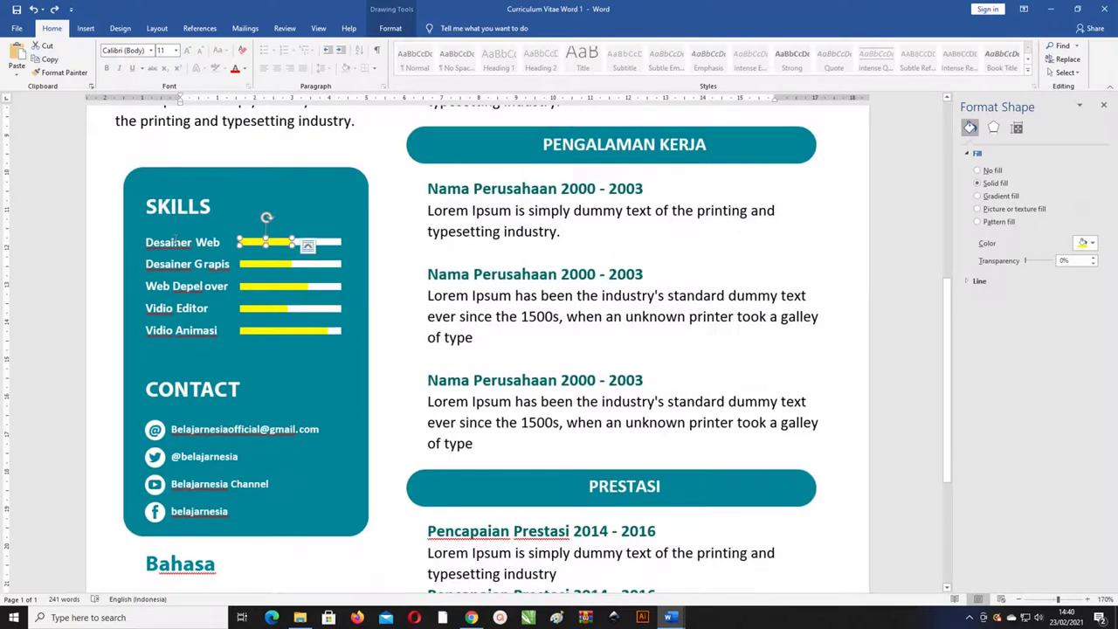
click(175, 242)
double_click(177, 244)
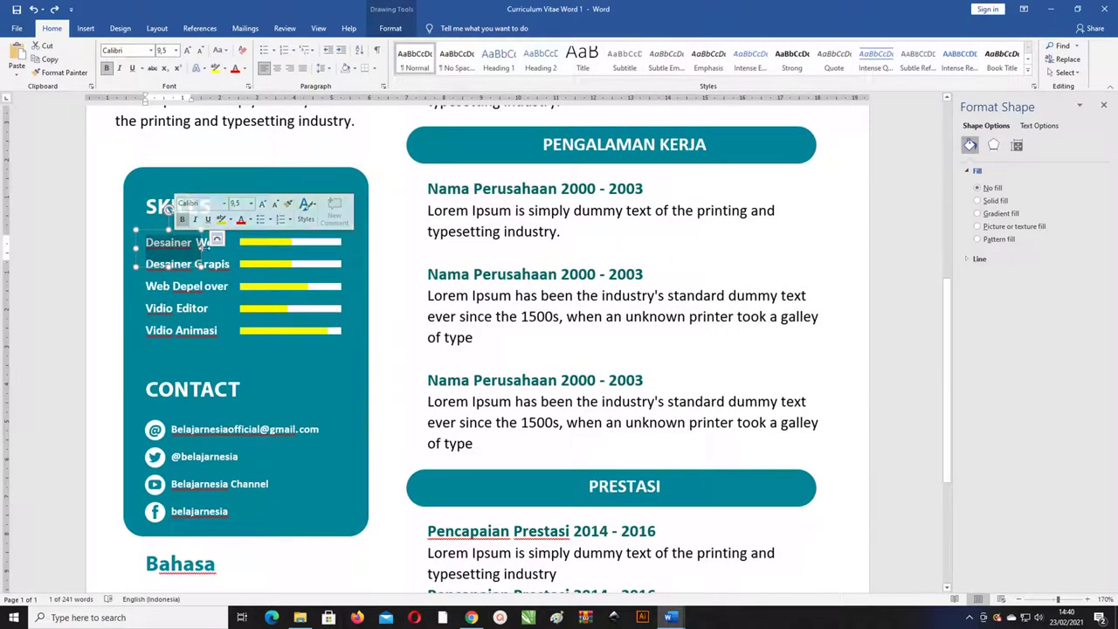
click(229, 248)
scroll(183, 208, up, 3)
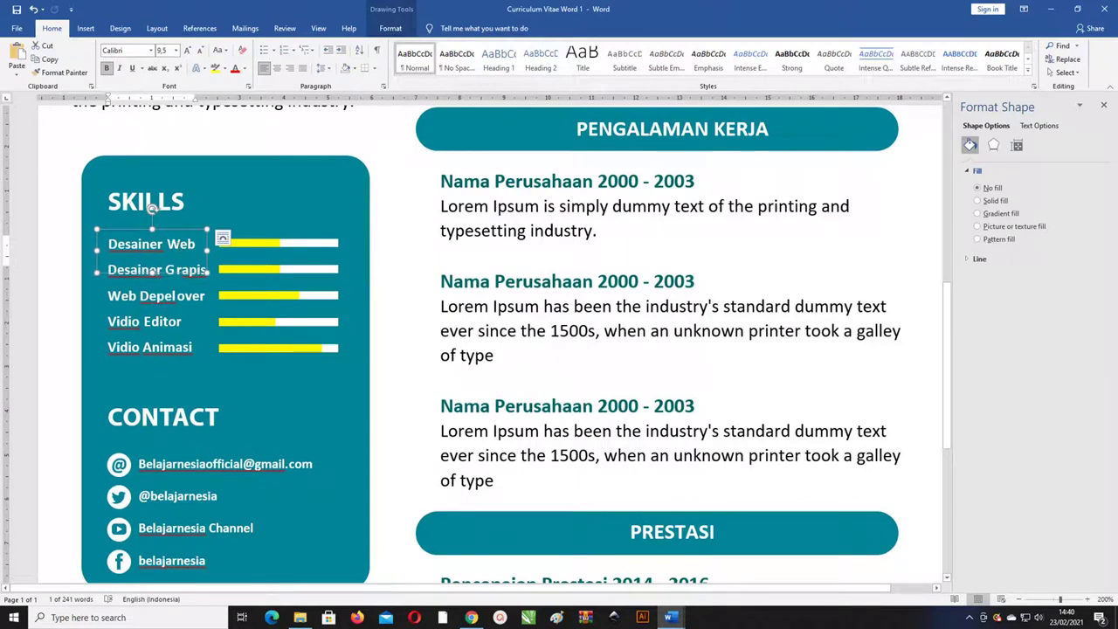
click(160, 271)
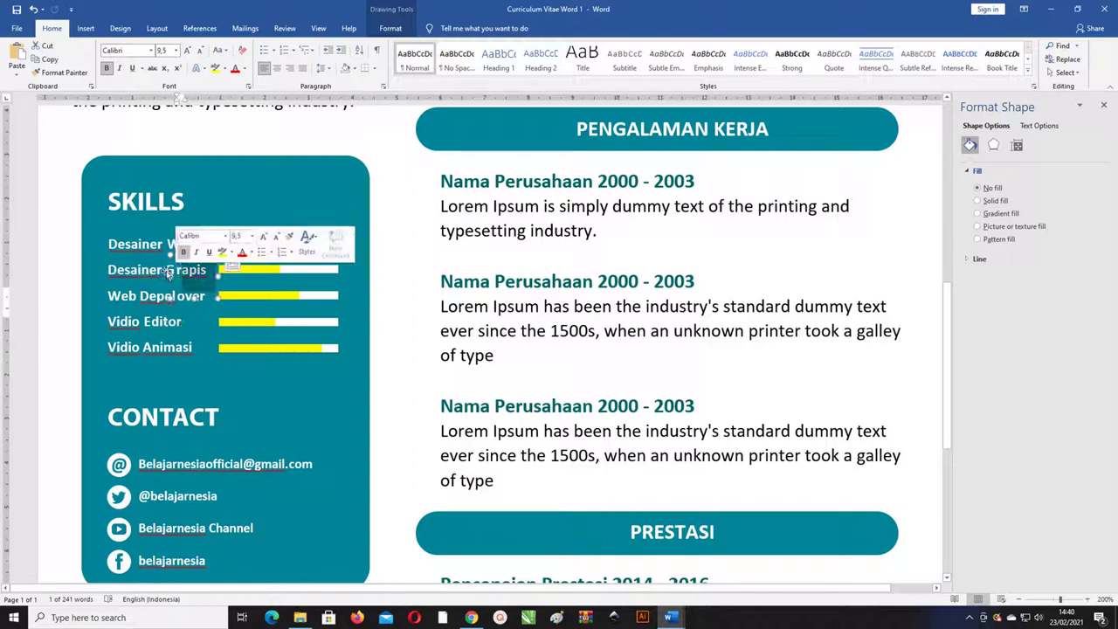
double_click(131, 270)
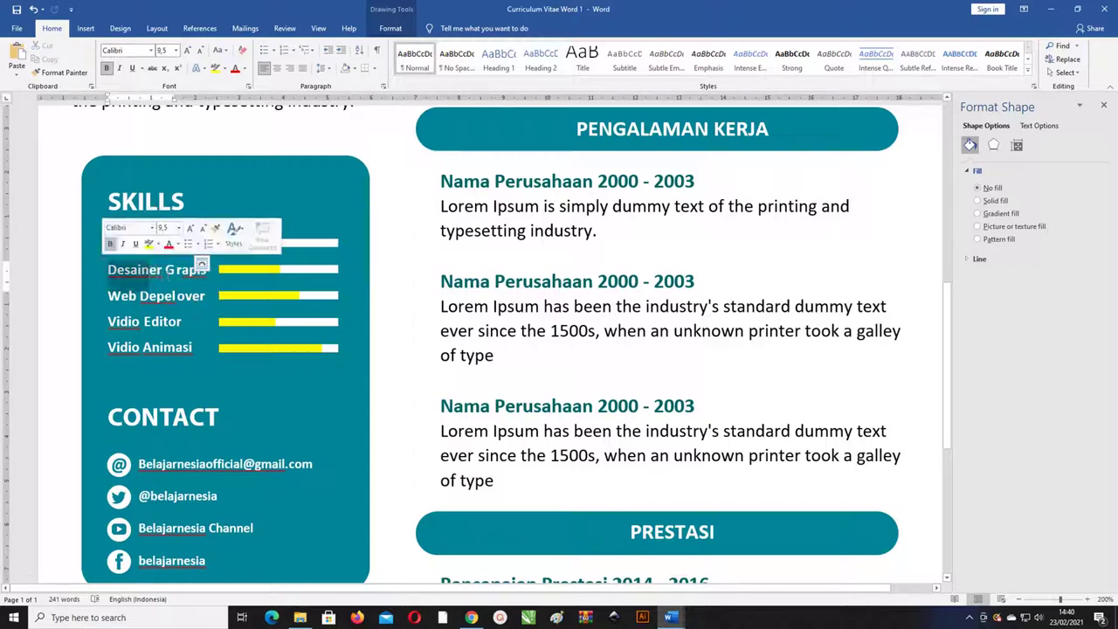
click(191, 274)
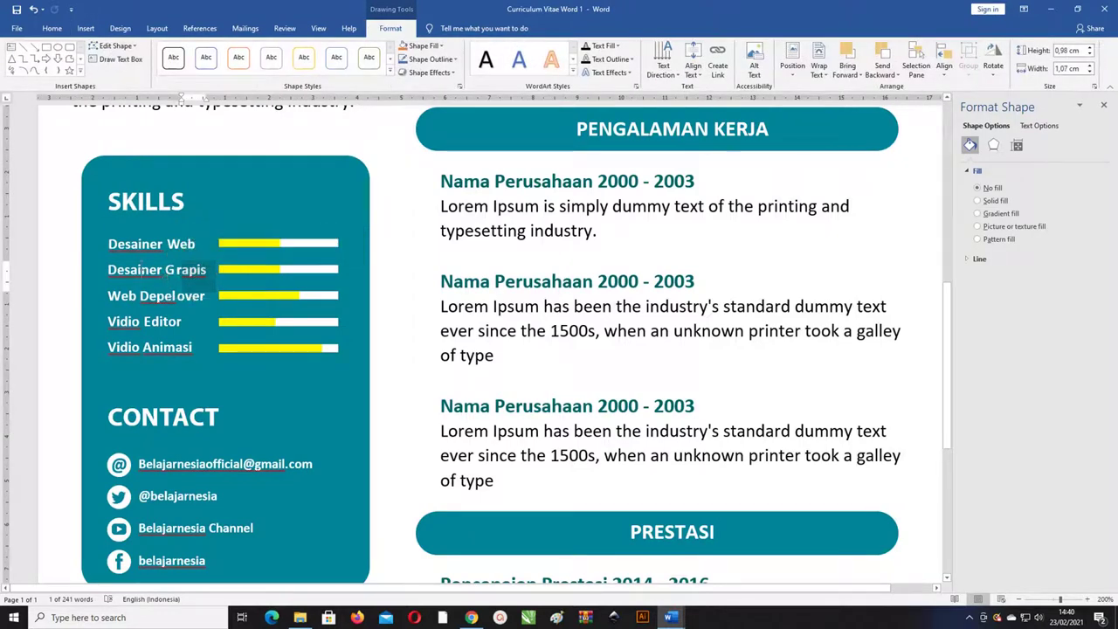
double_click(155, 273)
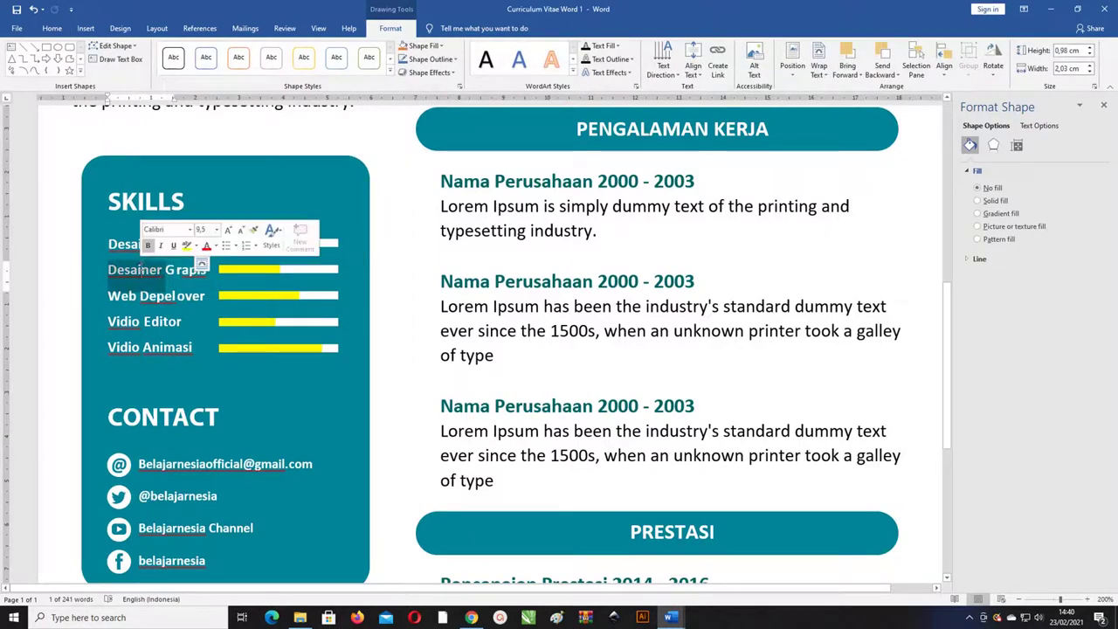
click(164, 272)
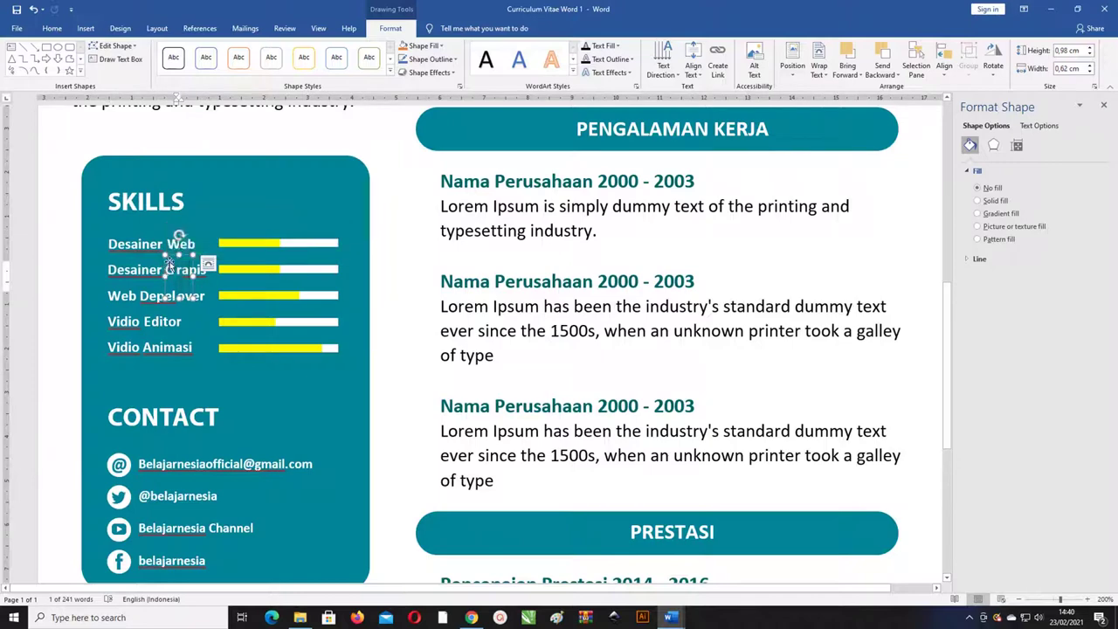
click(172, 264)
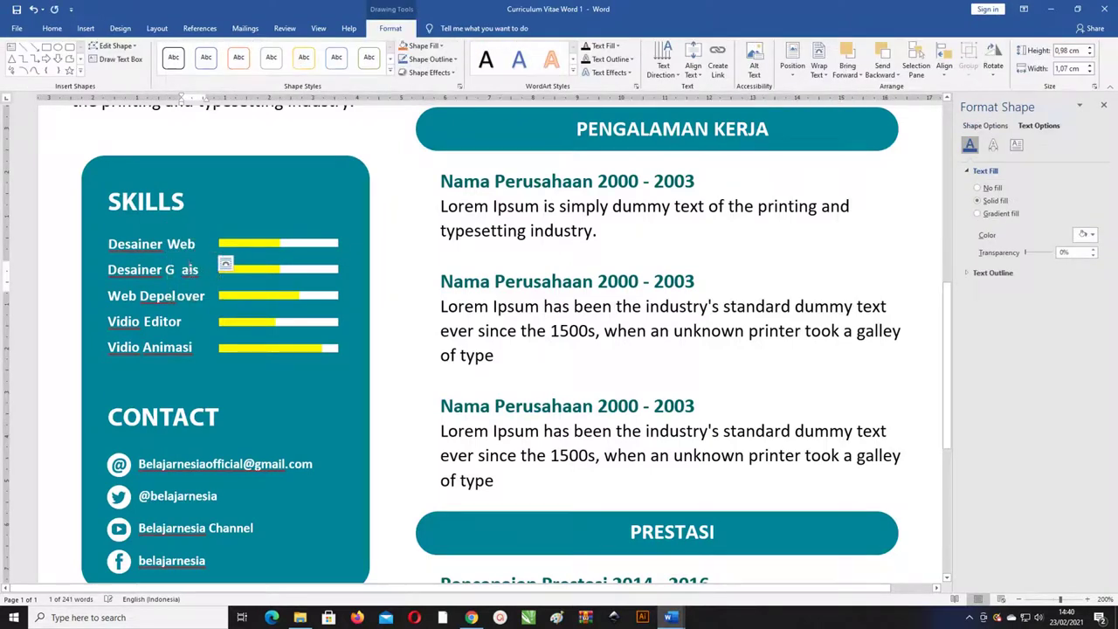
- Trim the skill label to 'Desainer G' and widen its text box
drag(218, 275, 210, 275)
key(ctrl+z)
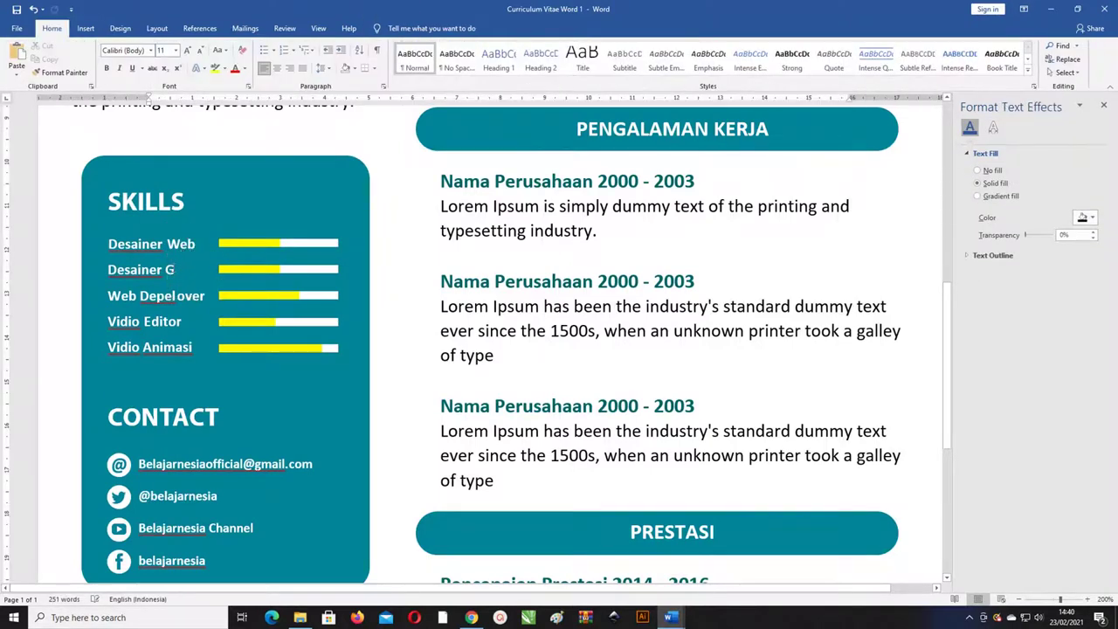
key(ctrl+z)
triple_click(154, 268)
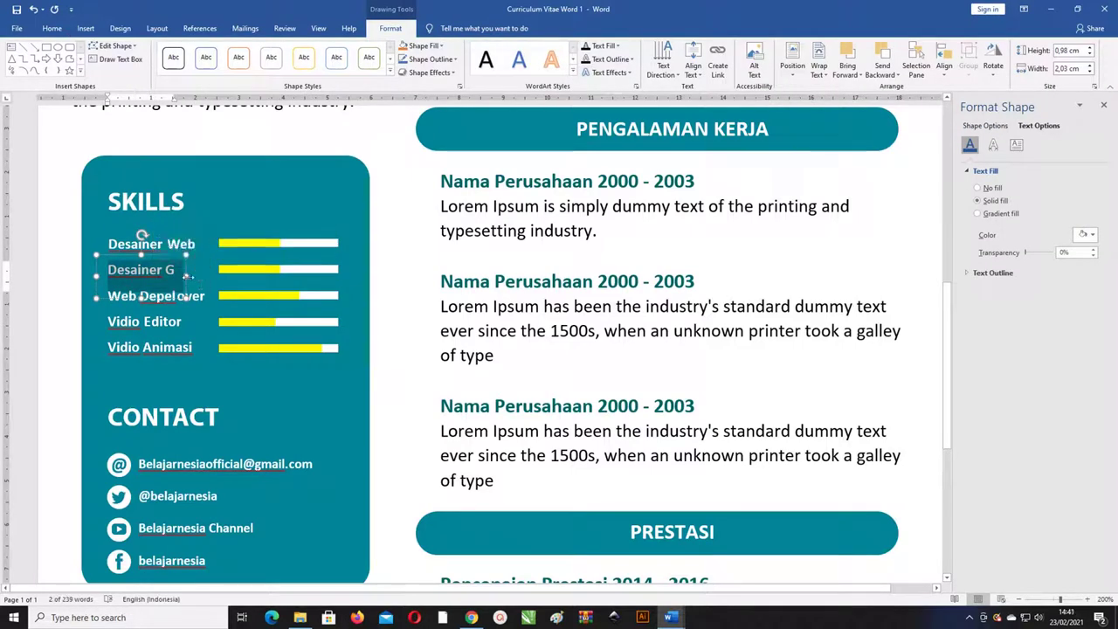
drag(186, 276, 219, 276)
triple_click(153, 271)
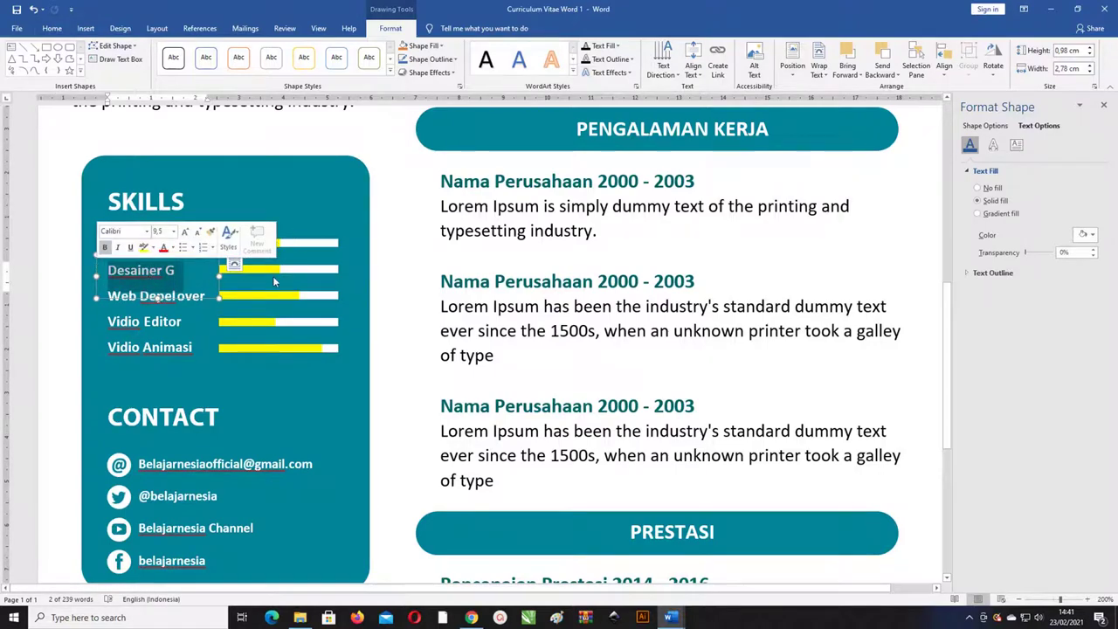
click(395, 241)
scroll(395, 241, up, 5)
- Lengthen the yellow Desainer Web skill bar almost to full
scroll(395, 240, down, 3)
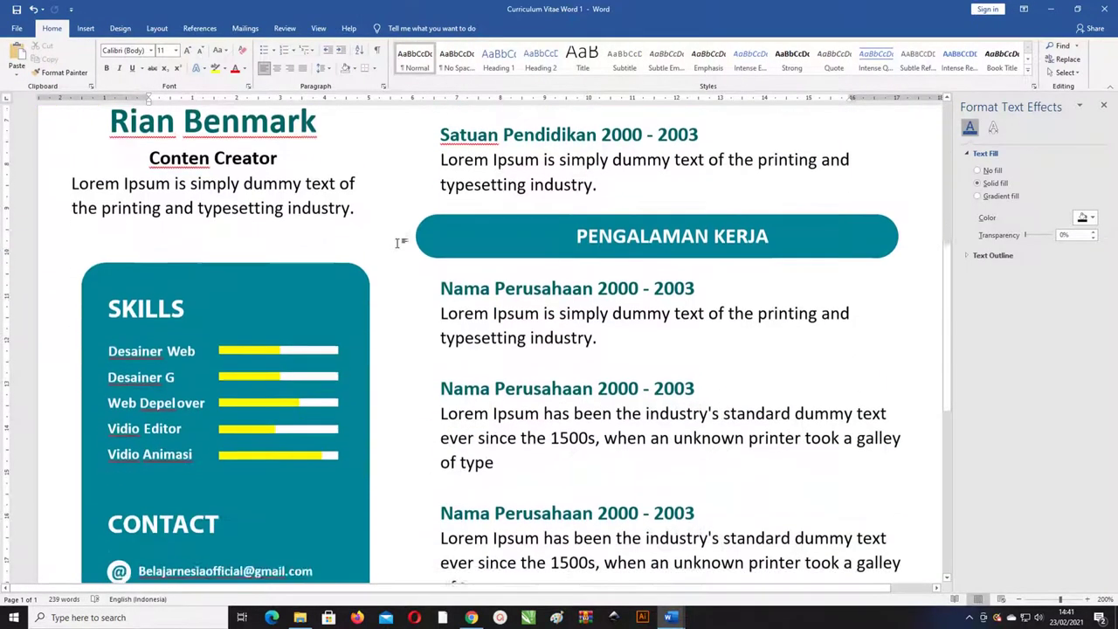
scroll(391, 244, down, 2)
scroll(334, 249, up, 1)
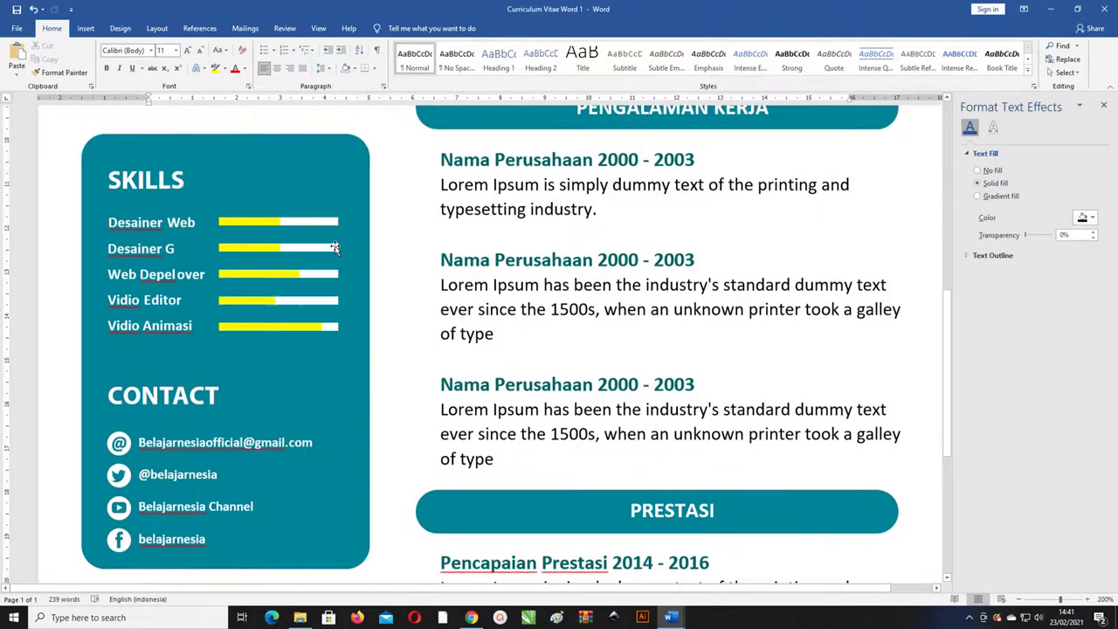
click(250, 227)
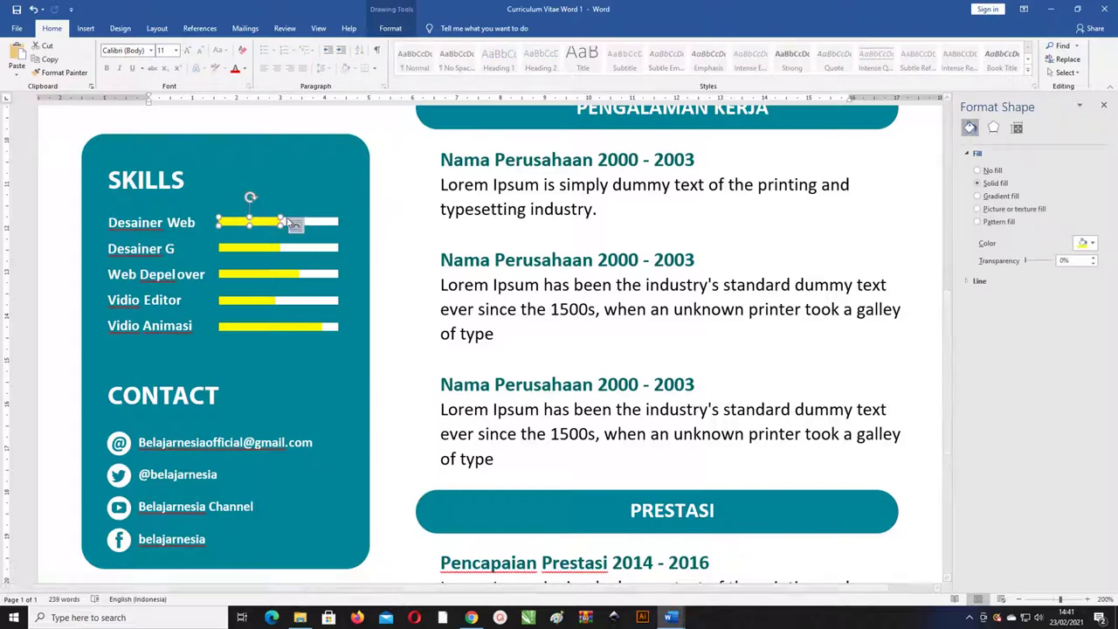
drag(280, 221, 329, 218)
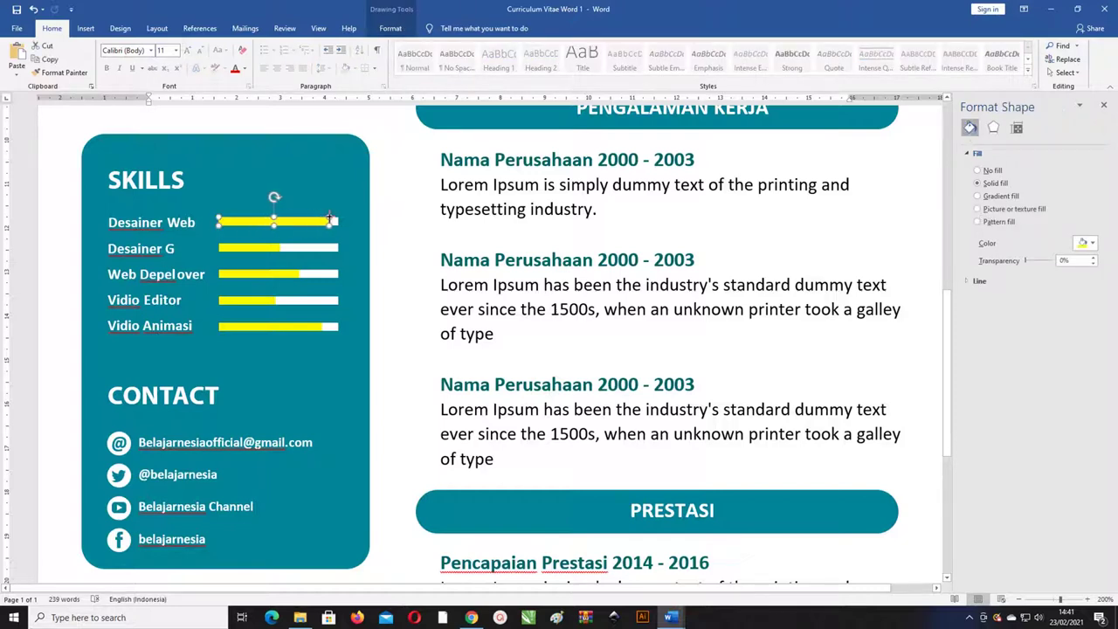
- Shorten the yellow Web Depelover skill bar
click(288, 274)
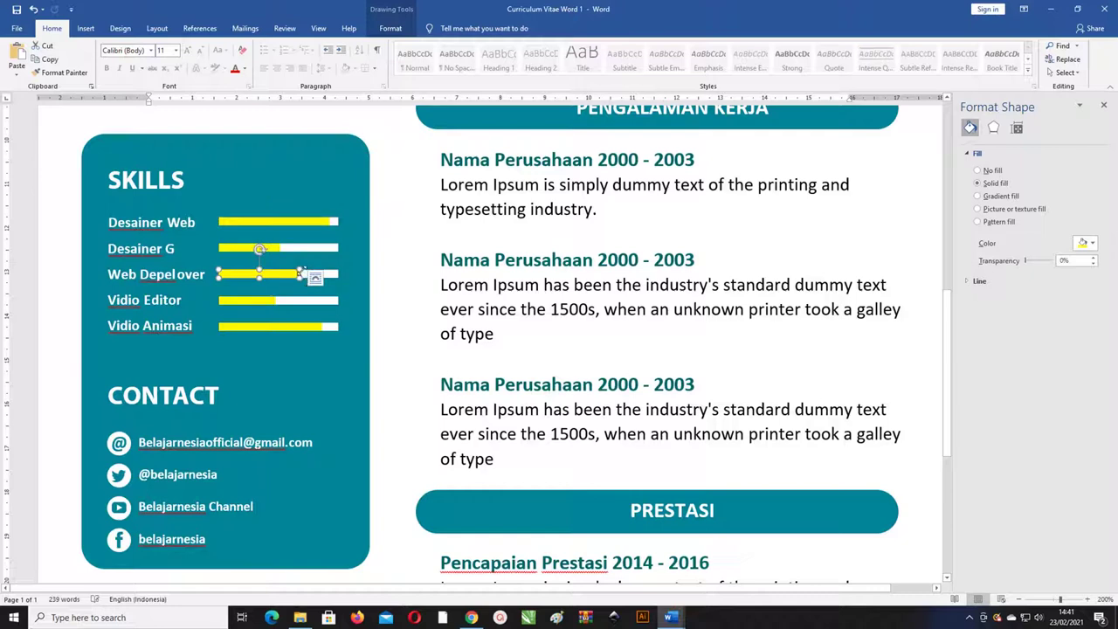
drag(299, 273, 266, 274)
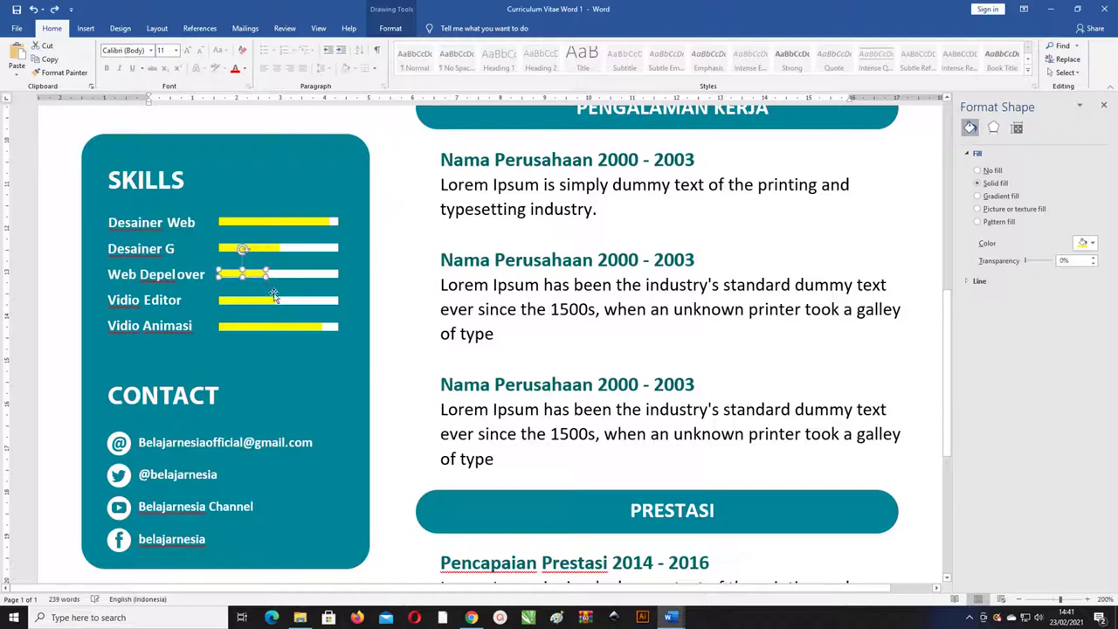
click(280, 279)
click(280, 278)
- Try lengthening the Vidio Editor skill bar, then undo that change
click(271, 299)
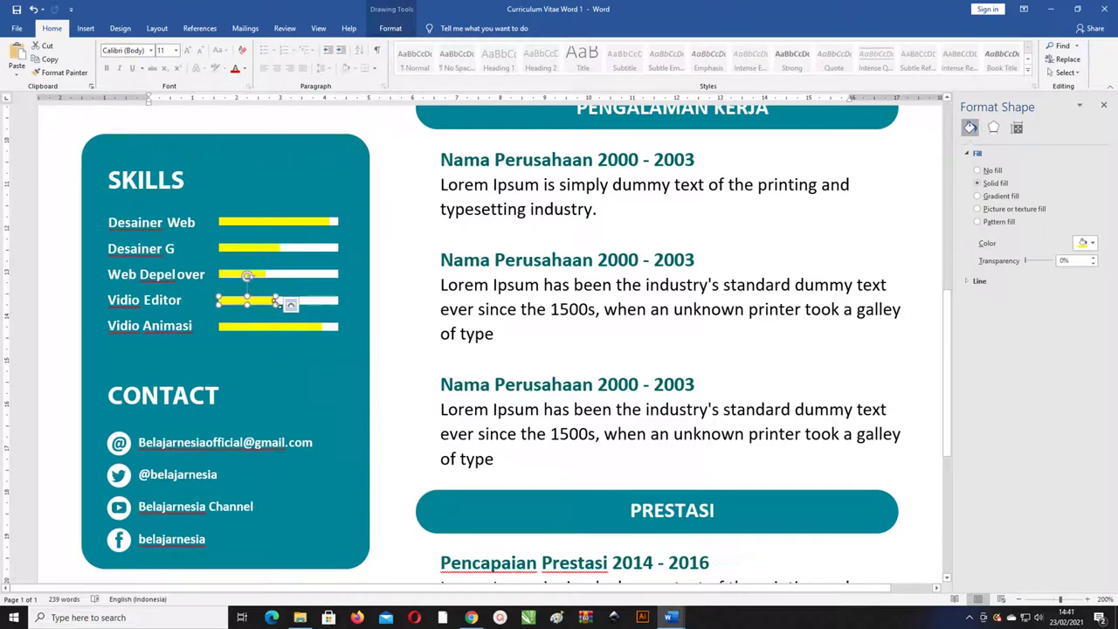
drag(275, 299, 318, 299)
key(ctrl+z)
scroll(245, 211, down, 3)
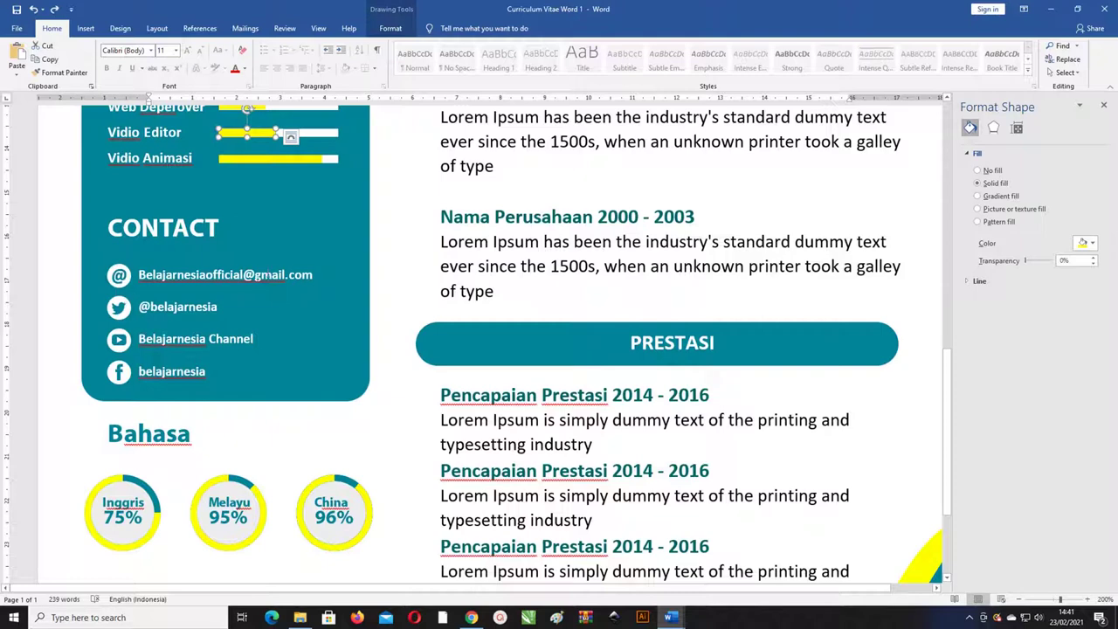
click(114, 274)
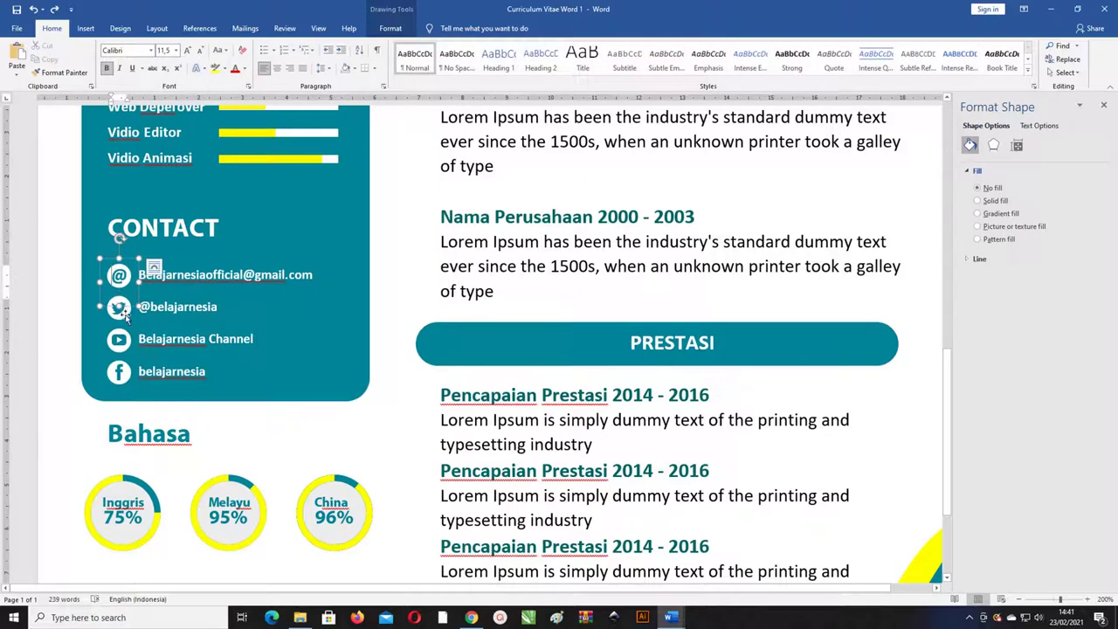
click(124, 317)
double_click(190, 306)
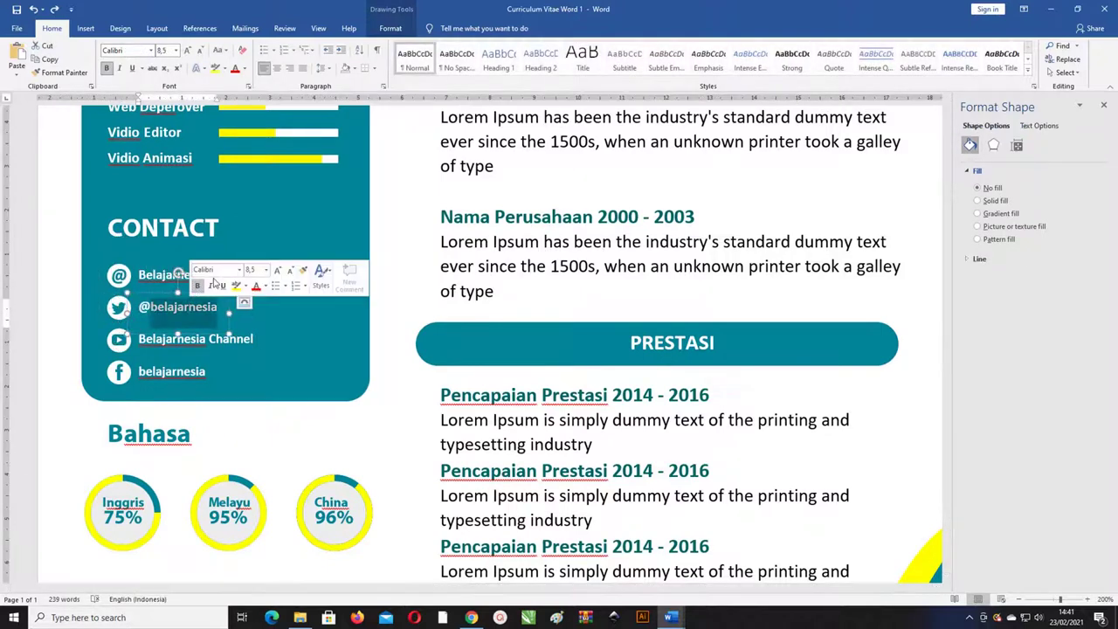
click(177, 275)
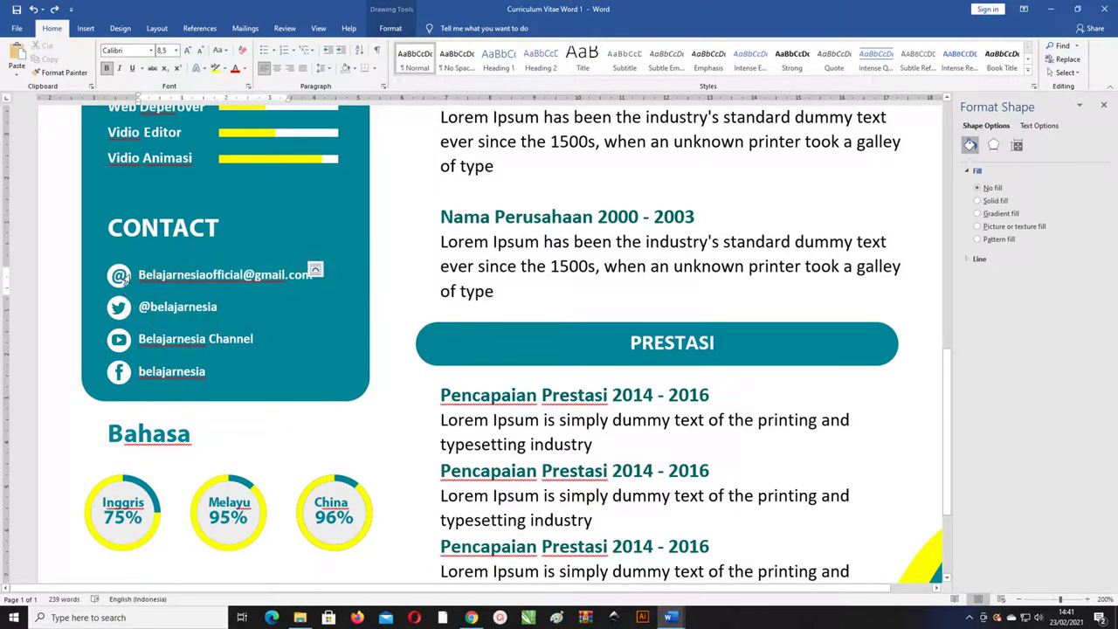
double_click(269, 275)
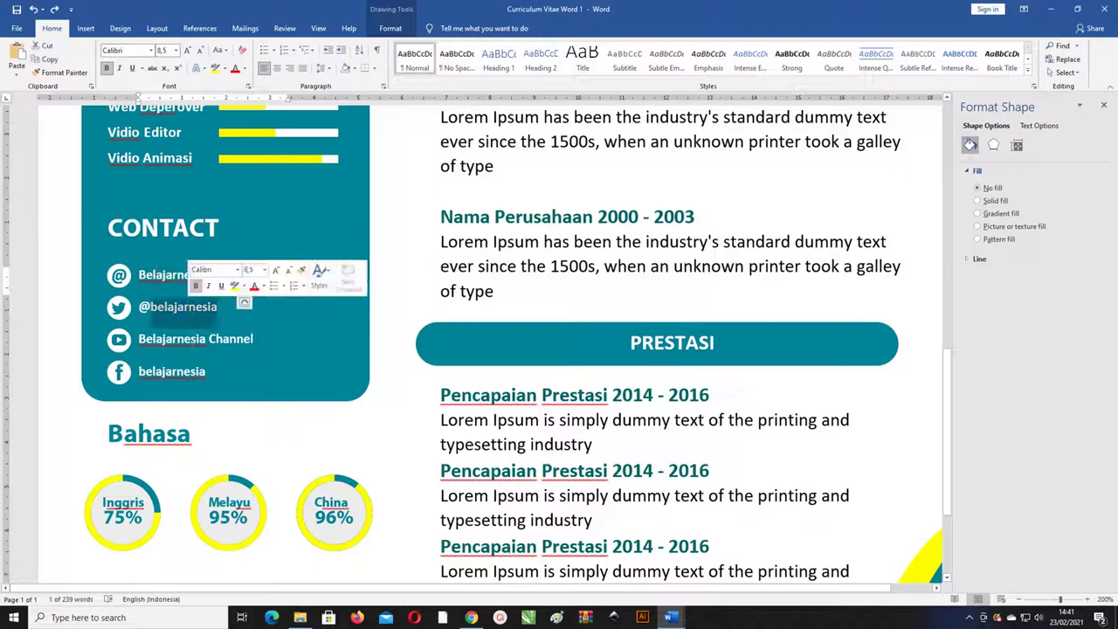
click(184, 339)
double_click(178, 373)
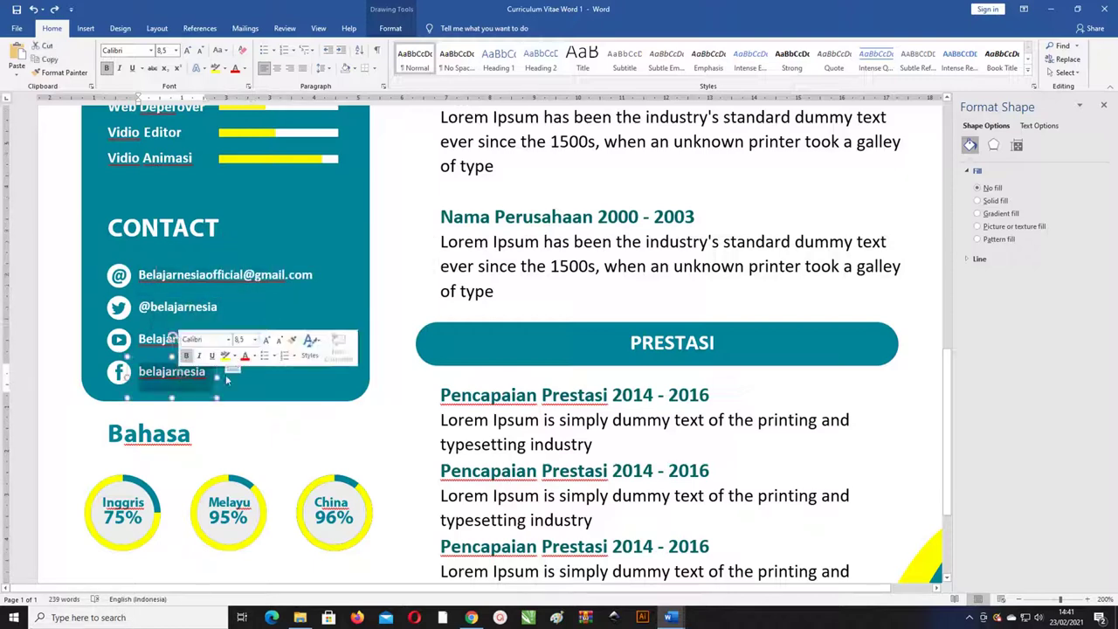
click(387, 253)
scroll(347, 283, up, 6)
scroll(349, 302, down, 3)
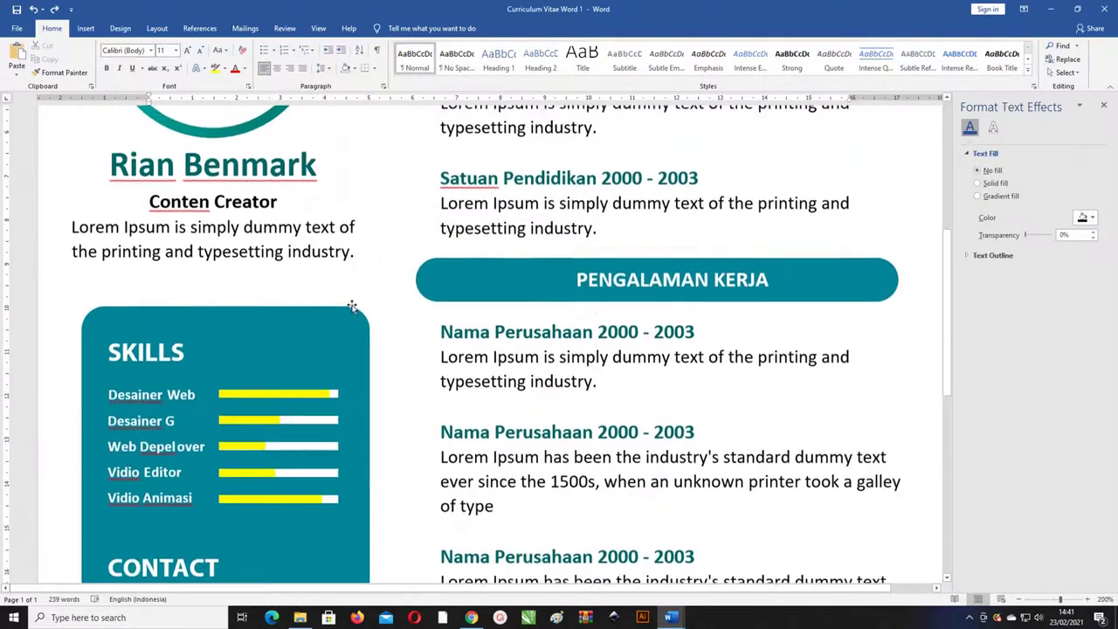
scroll(353, 304, down, 5)
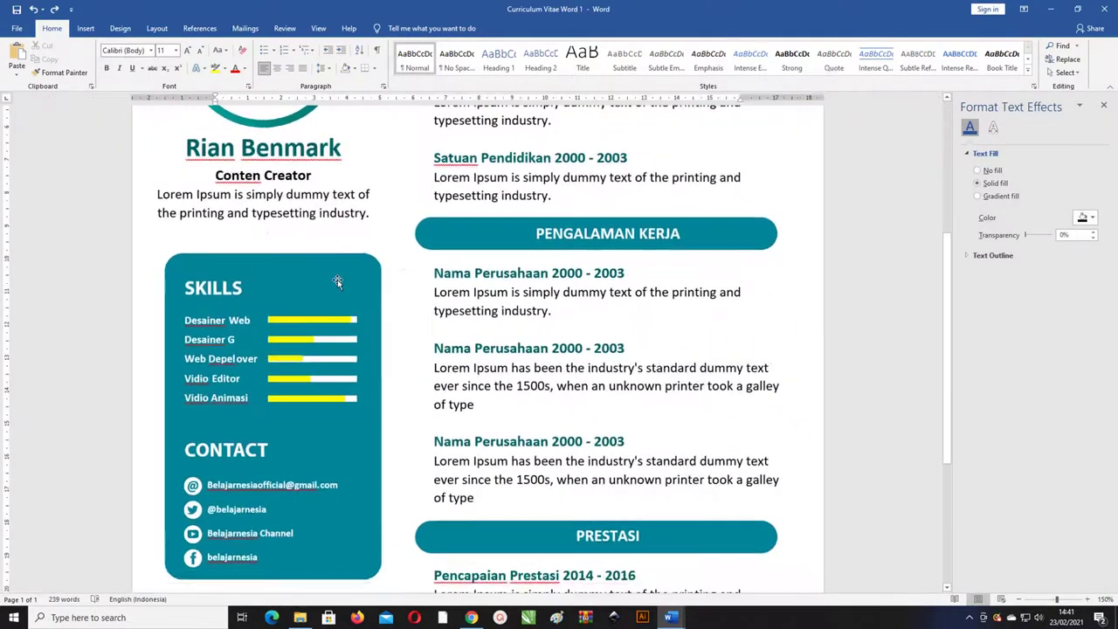
click(354, 290)
click(393, 32)
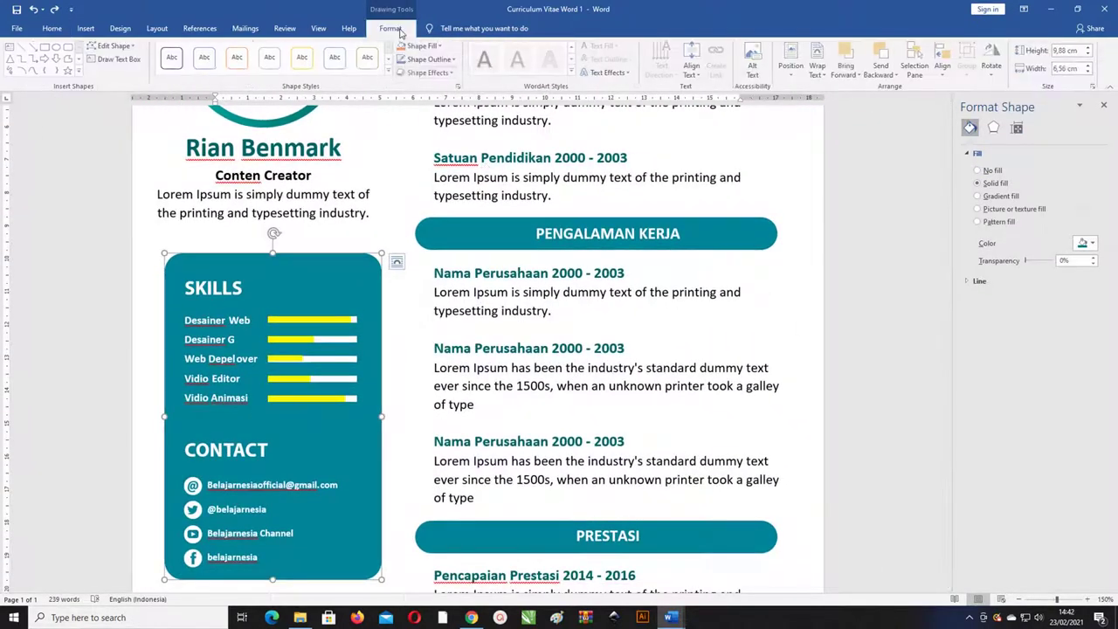
click(425, 46)
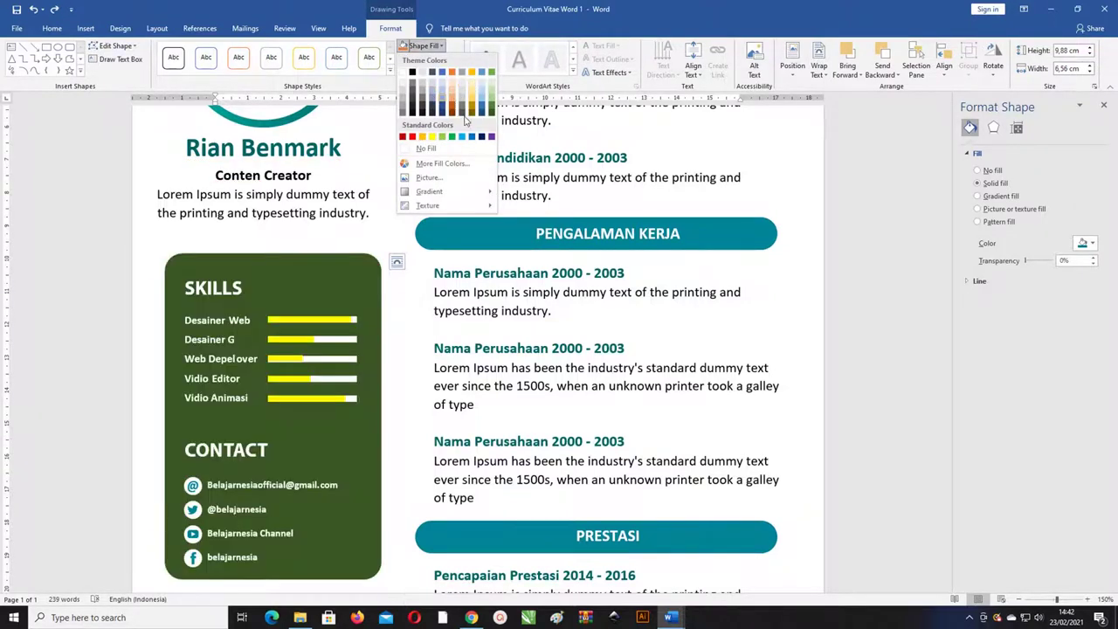
click(785, 161)
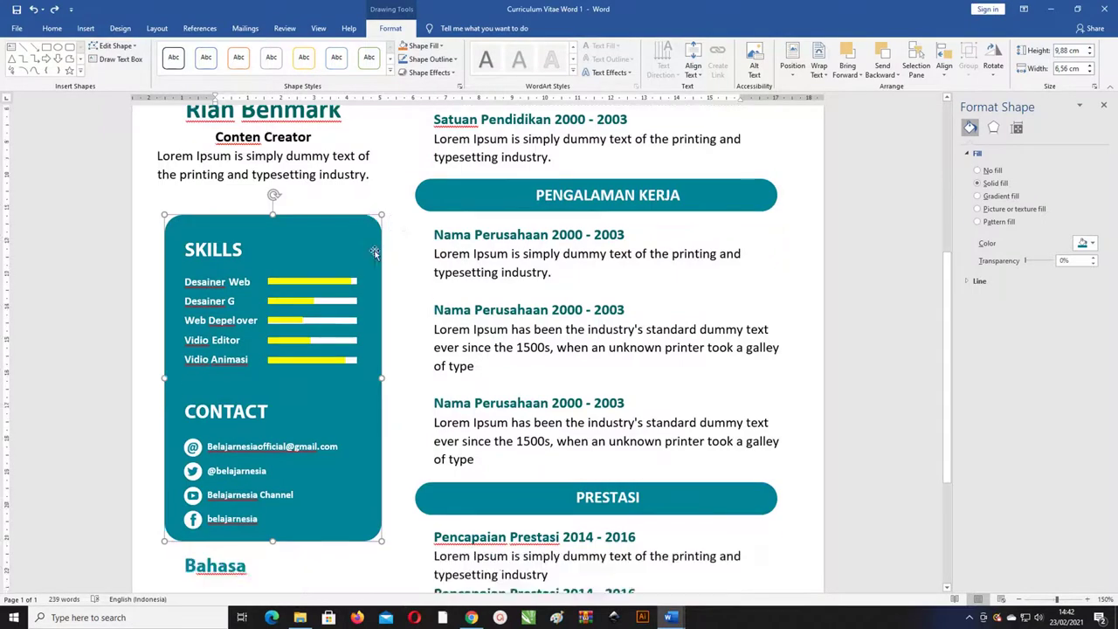
scroll(393, 246, down, 5)
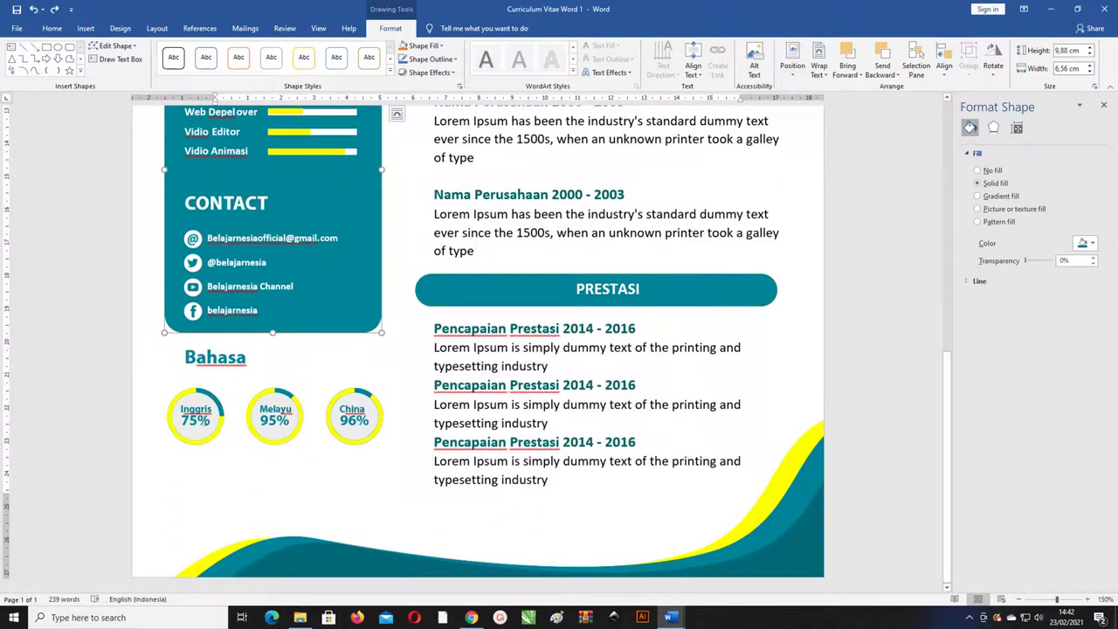
click(197, 398)
ctrl+scroll(191, 401, up, 10)
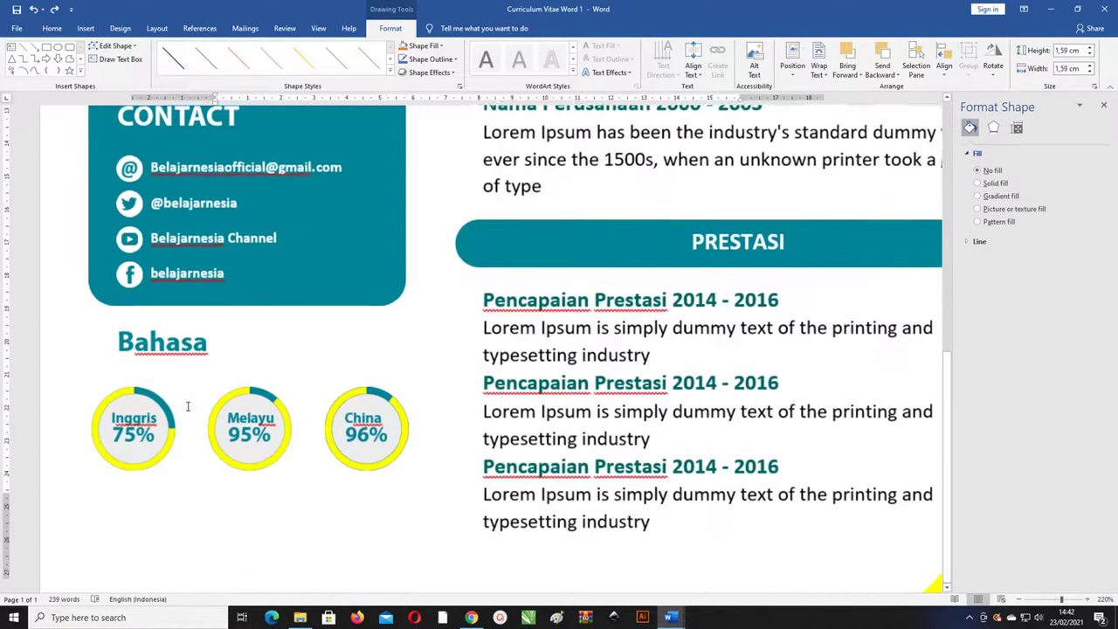
- Centre the teal Inggris arc on its yellow ring, checking its outline and fill
click(119, 400)
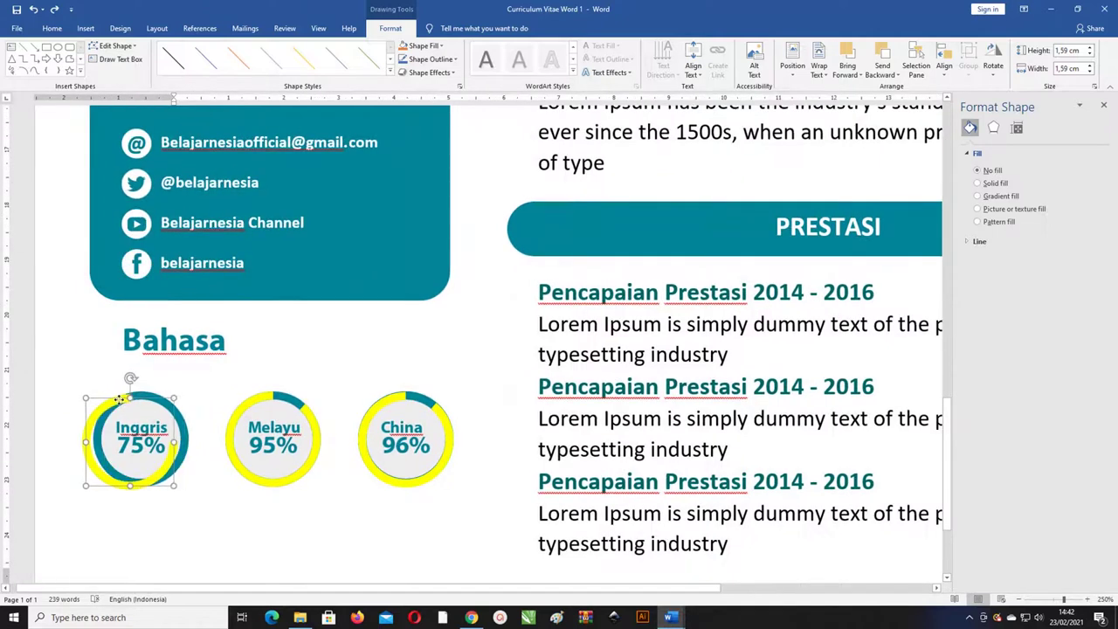
drag(119, 399, 121, 404)
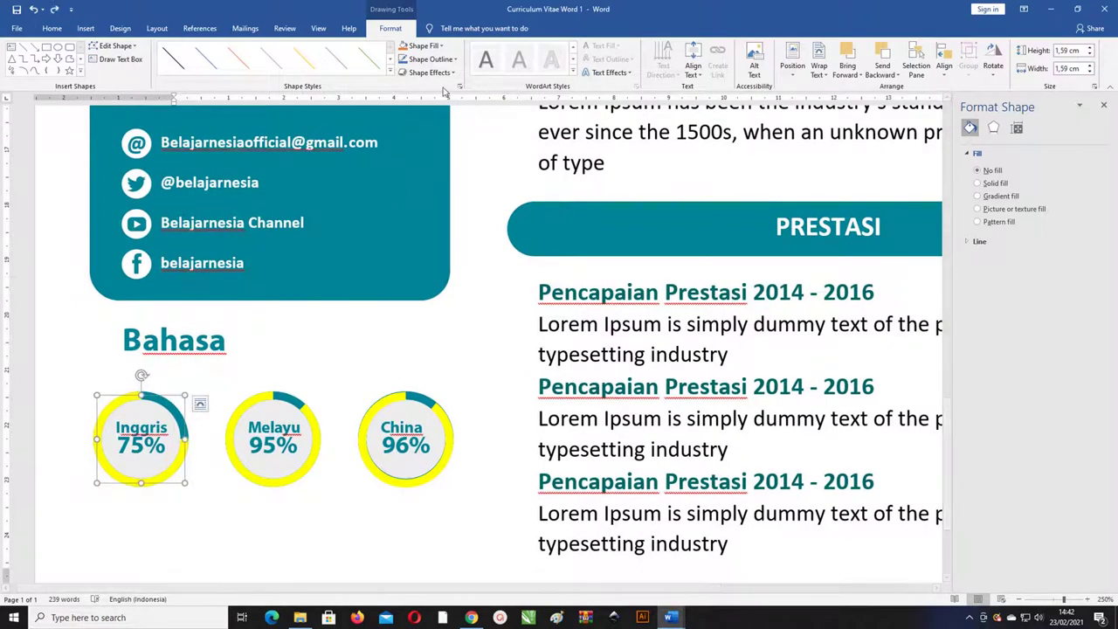
click(434, 61)
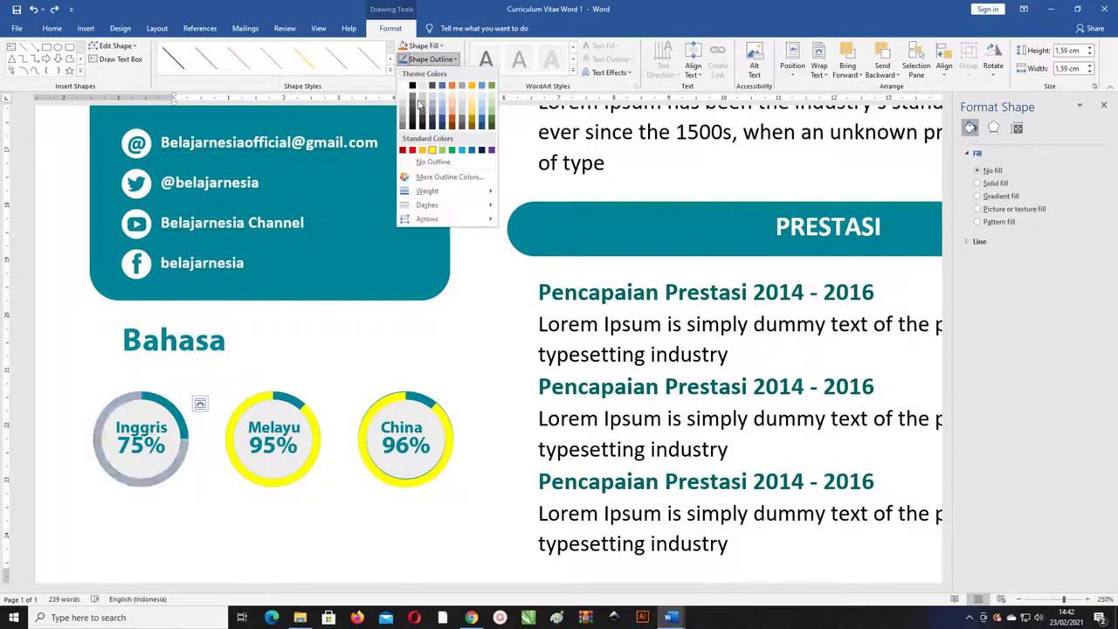
click(441, 46)
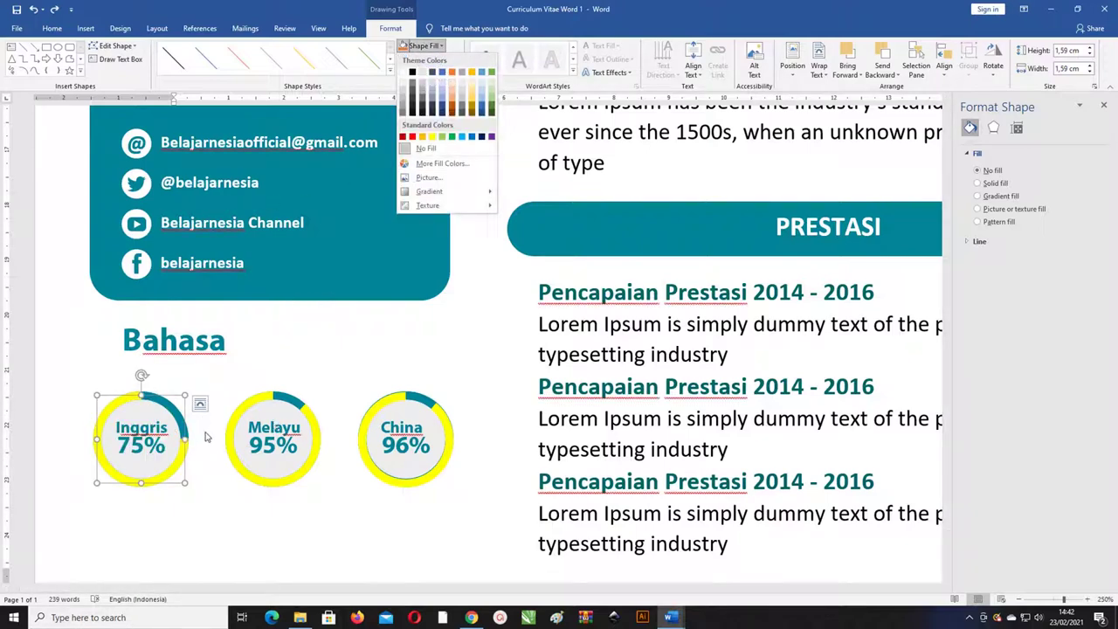
click(118, 413)
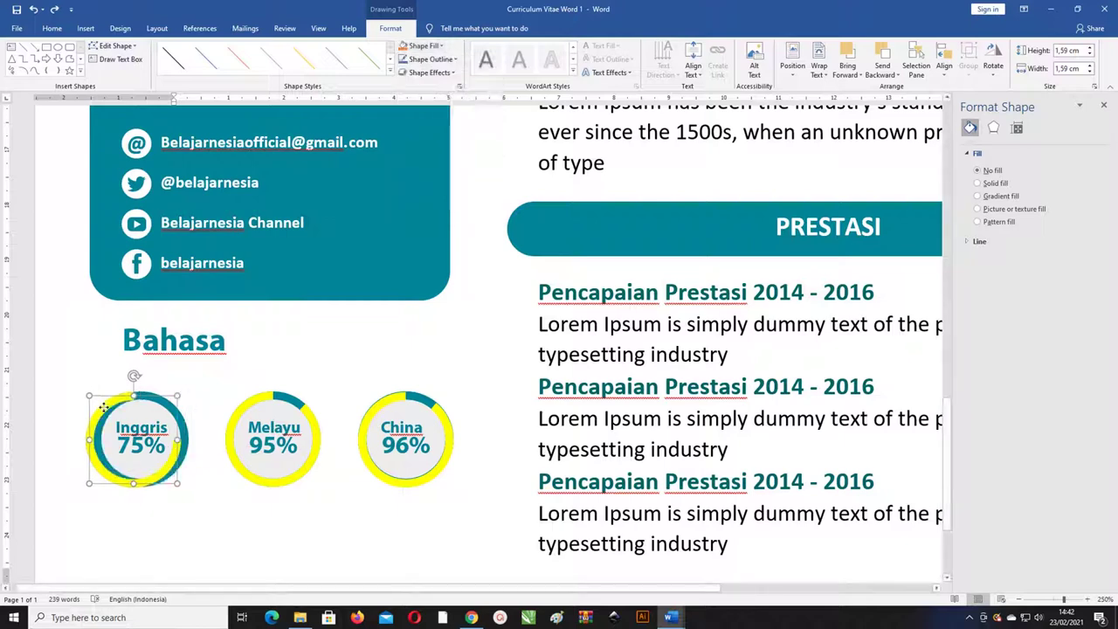
mouse_move(117, 415)
mouse_down()
mouse_move(103, 406)
mouse_move(114, 412)
mouse_up()
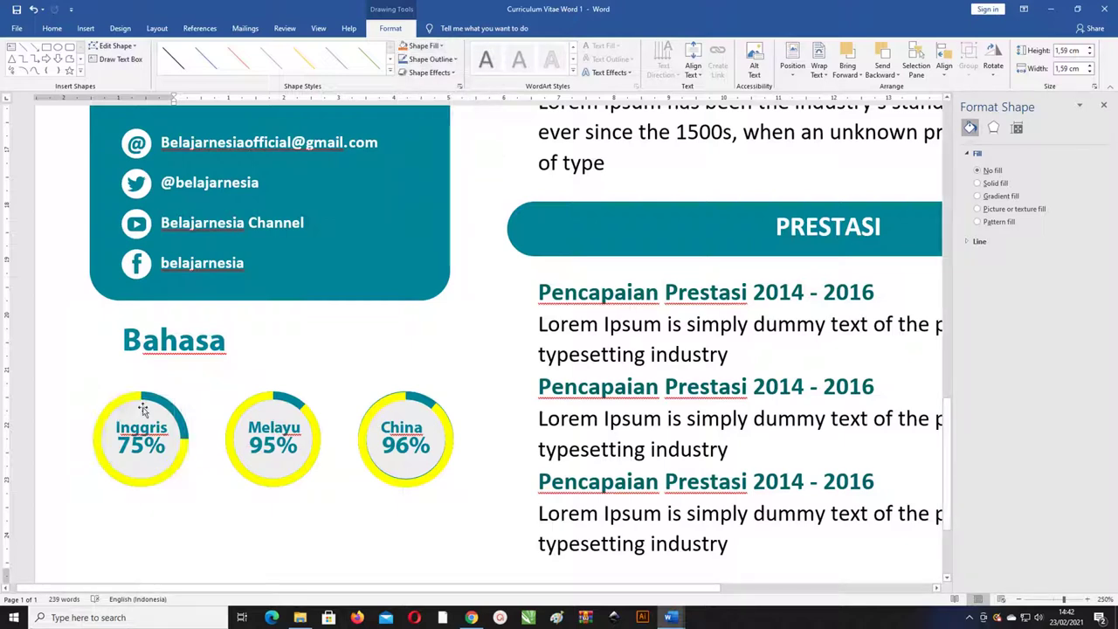
click(174, 440)
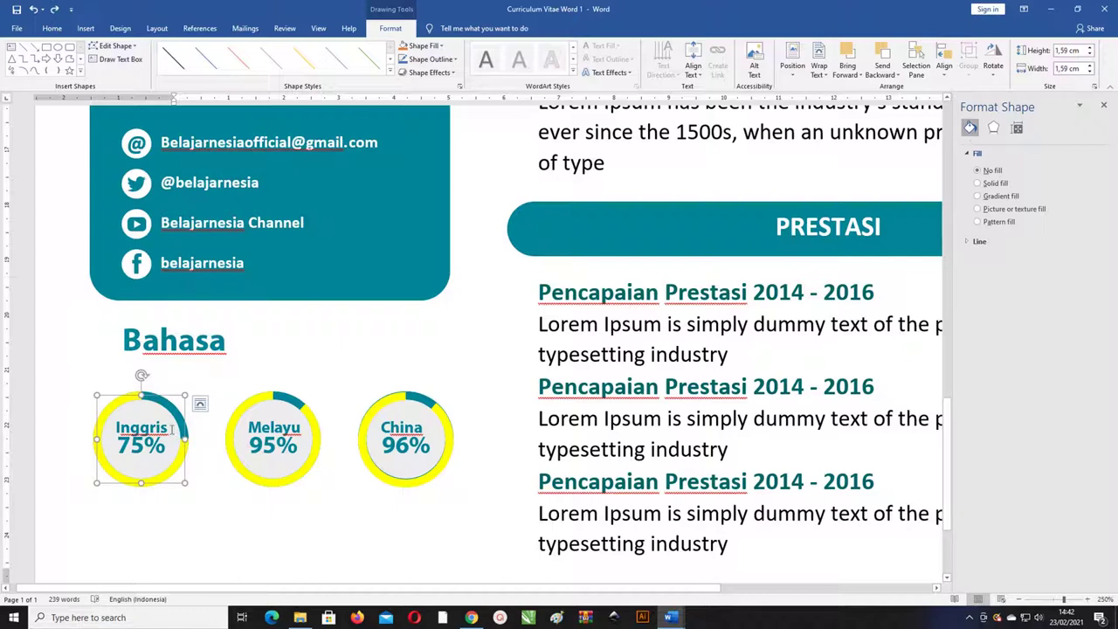
- Inspect the Bahasa heading and the Melayu and China (96%) rings, then zoom out
double_click(179, 343)
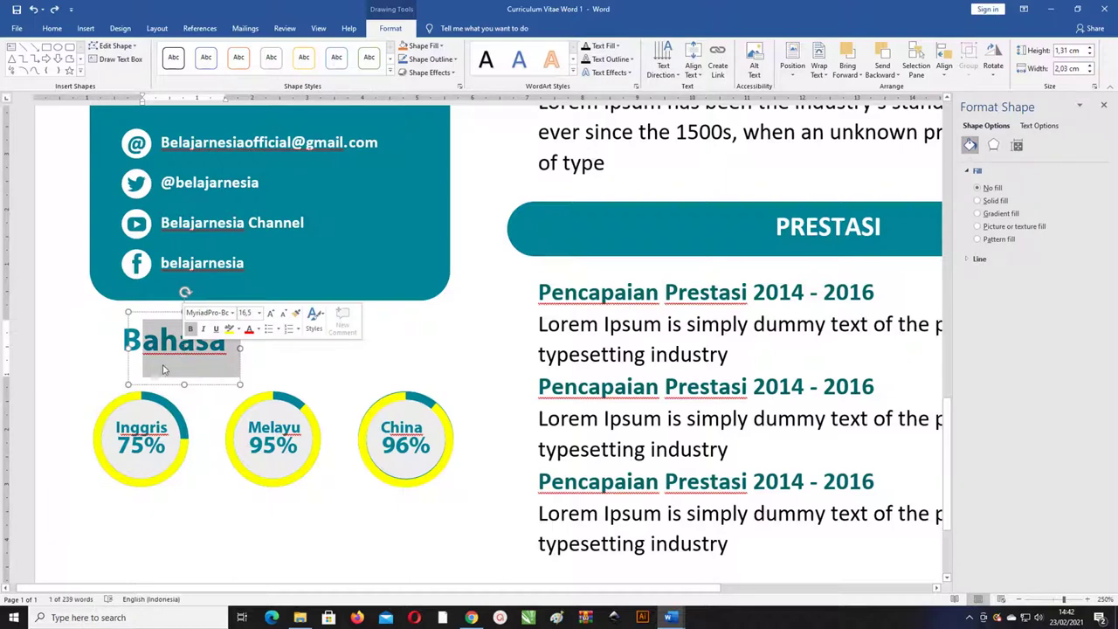
click(124, 402)
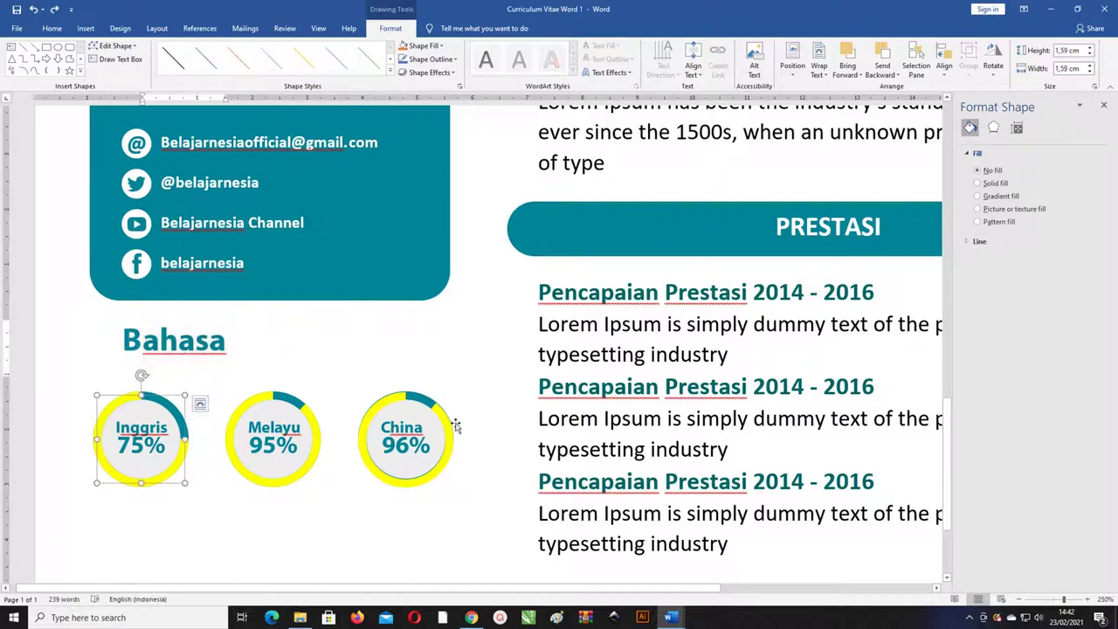
click(310, 425)
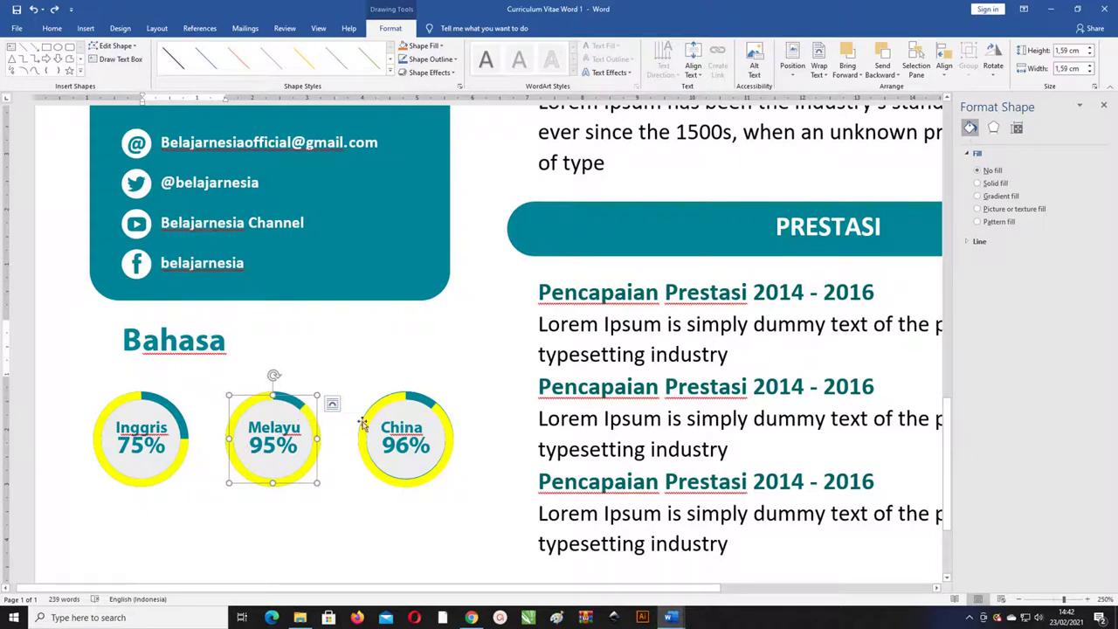
double_click(264, 443)
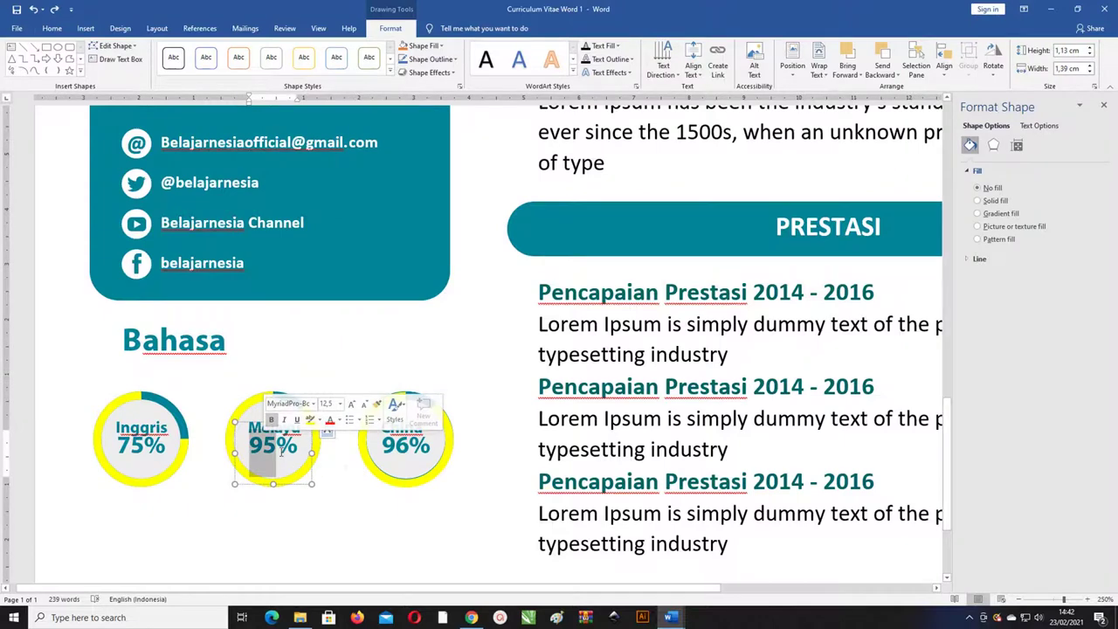
double_click(404, 452)
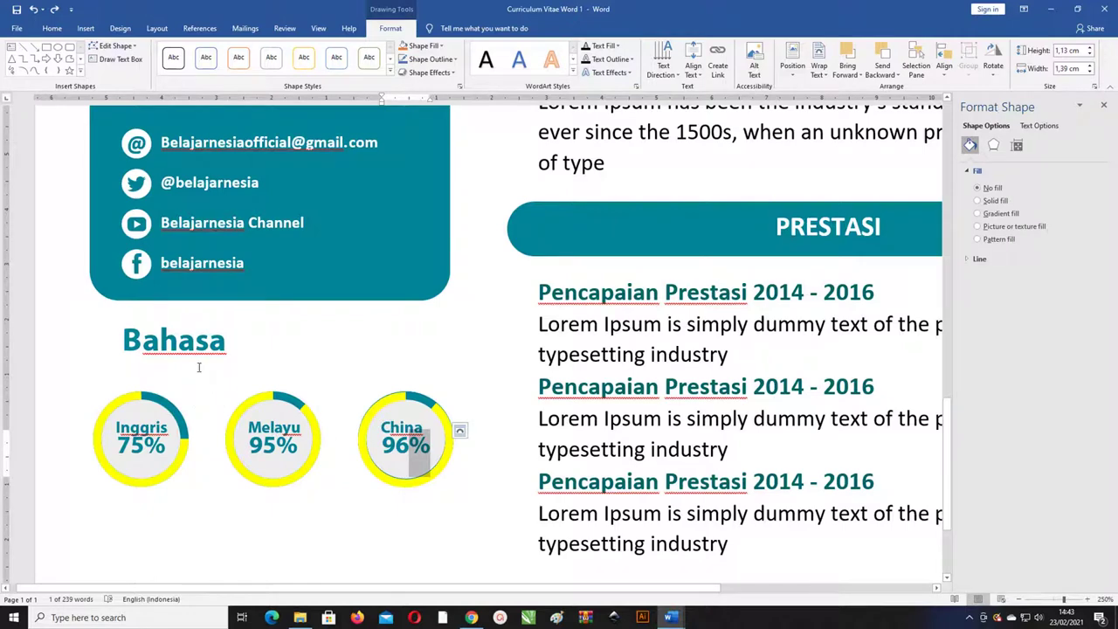
ctrl+scroll(198, 367, down, 5)
ctrl+scroll(219, 360, down, 5)
ctrl+scroll(245, 353, down, 5)
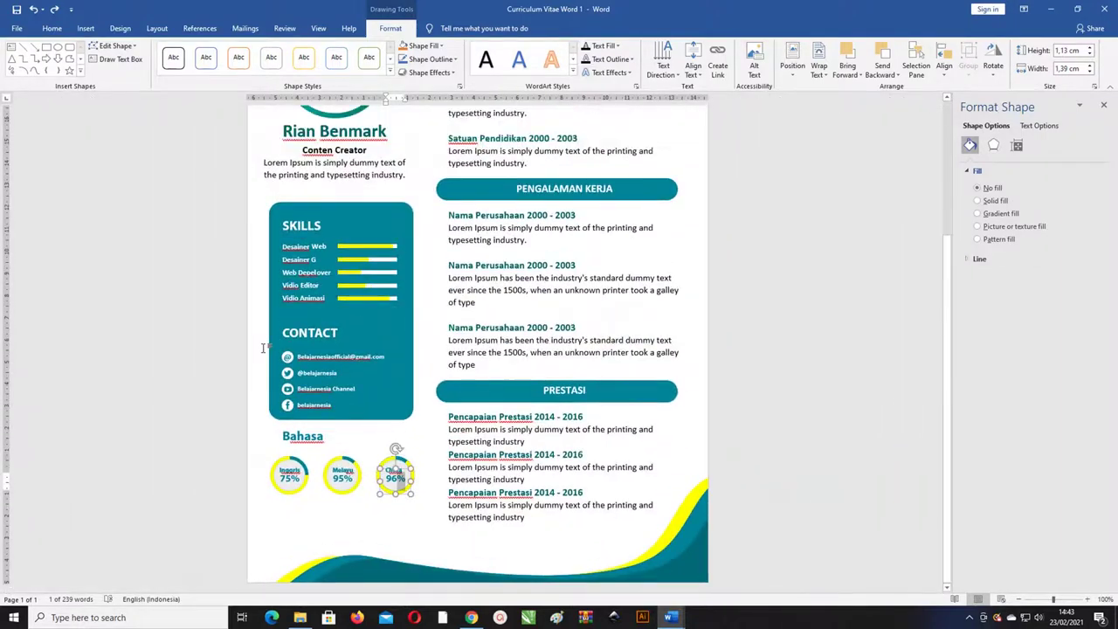
ctrl+scroll(271, 347, down, 5)
ctrl+scroll(271, 347, up, 2)
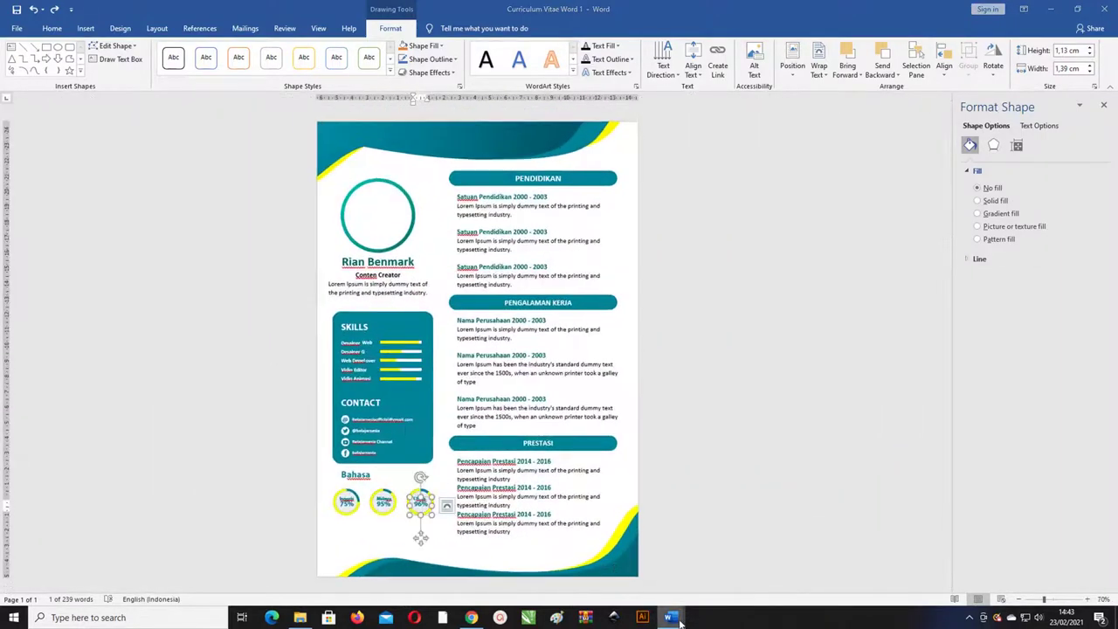
- Switch to the Curriculum Vitae Word 2 document and scroll down the page
mouse_move(673, 618)
click(579, 563)
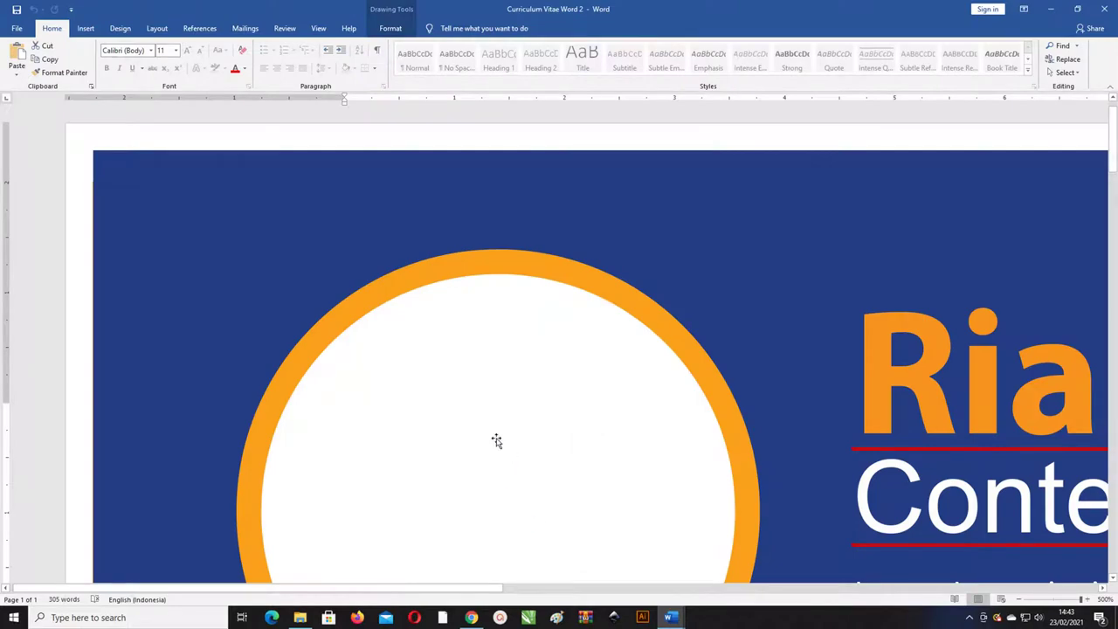
ctrl+scroll(435, 427, down, 5)
ctrl+scroll(457, 425, down, 7)
ctrl+scroll(482, 431, down, 12)
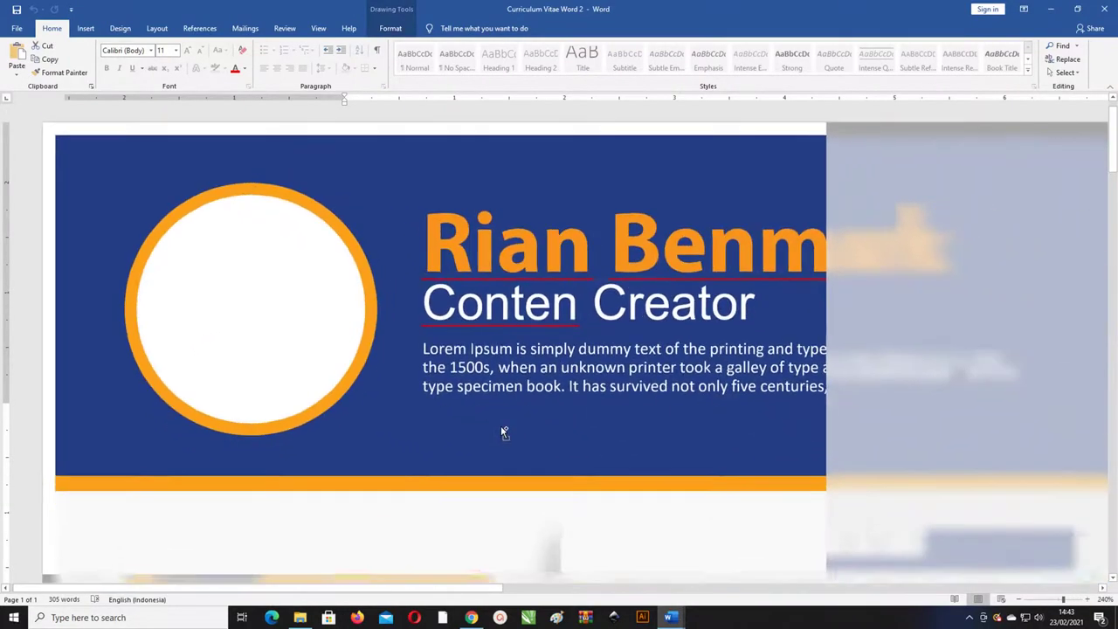
ctrl+scroll(503, 432, down, 5)
ctrl+scroll(509, 429, down, 3)
ctrl+scroll(509, 429, down, 4)
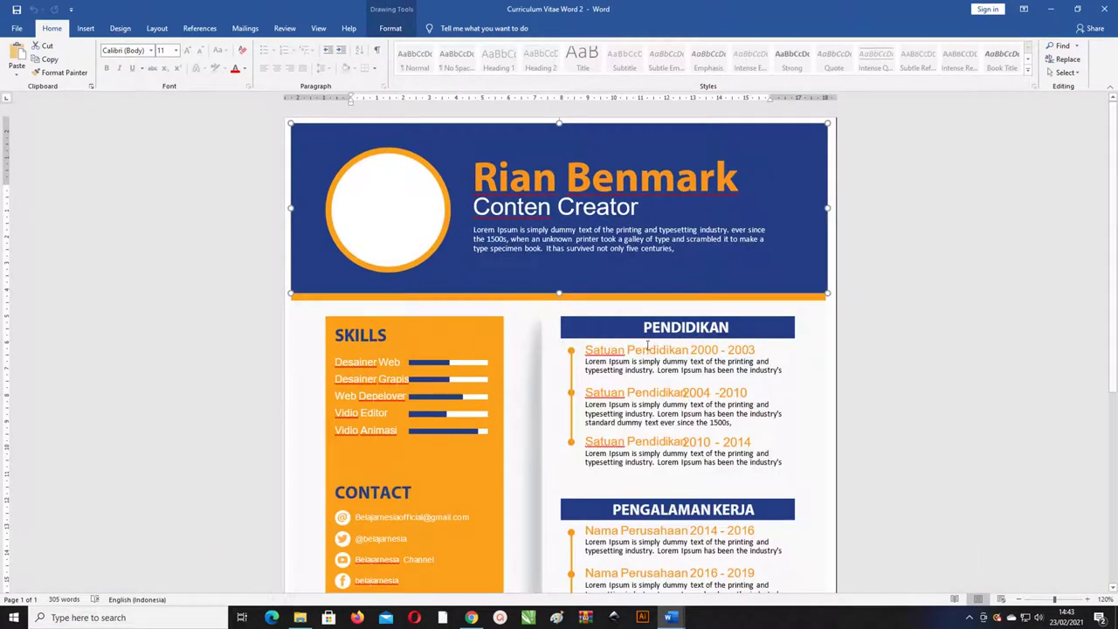
mouse_move(1115, 204)
mouse_down()
mouse_move(1116, 273)
mouse_move(1116, 221)
mouse_up()
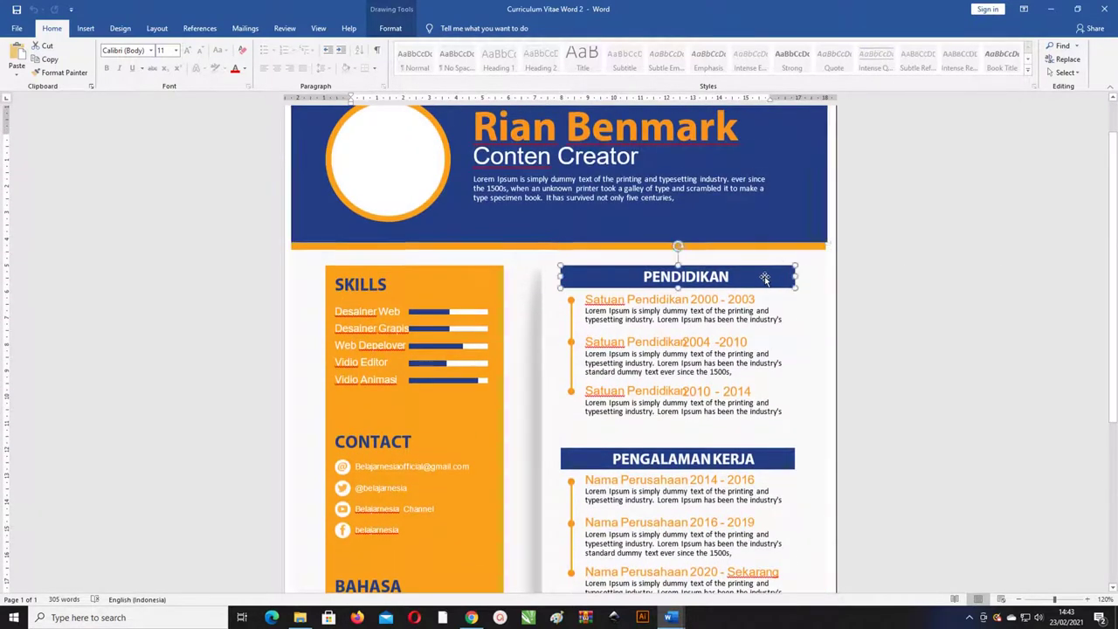
scroll(416, 306, down, 2)
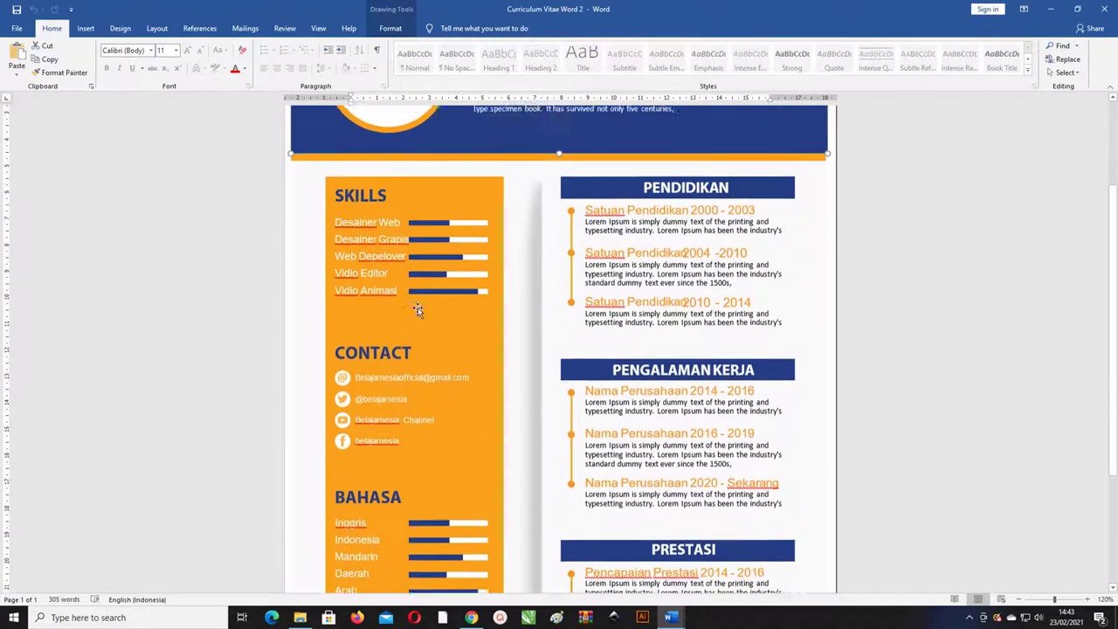
- Select the Contact and BAHASA panels, trial-lengthen the Indonesia skill bar, then undo it
click(468, 338)
scroll(493, 345, down, 2)
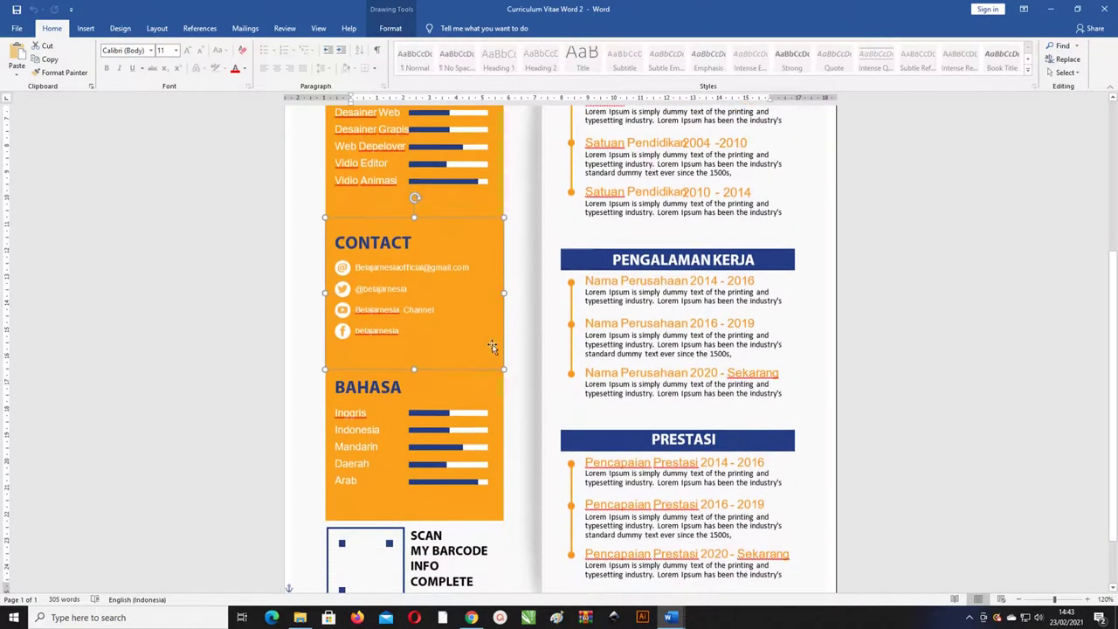
scroll(418, 295, up, 2)
scroll(469, 282, down, 3)
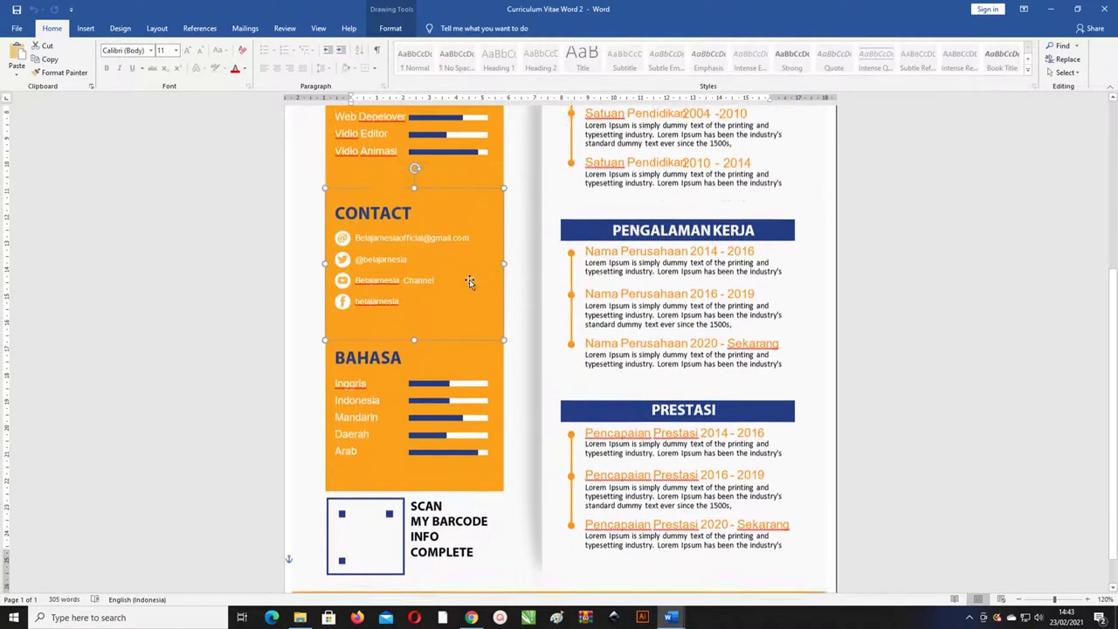
click(444, 402)
click(446, 398)
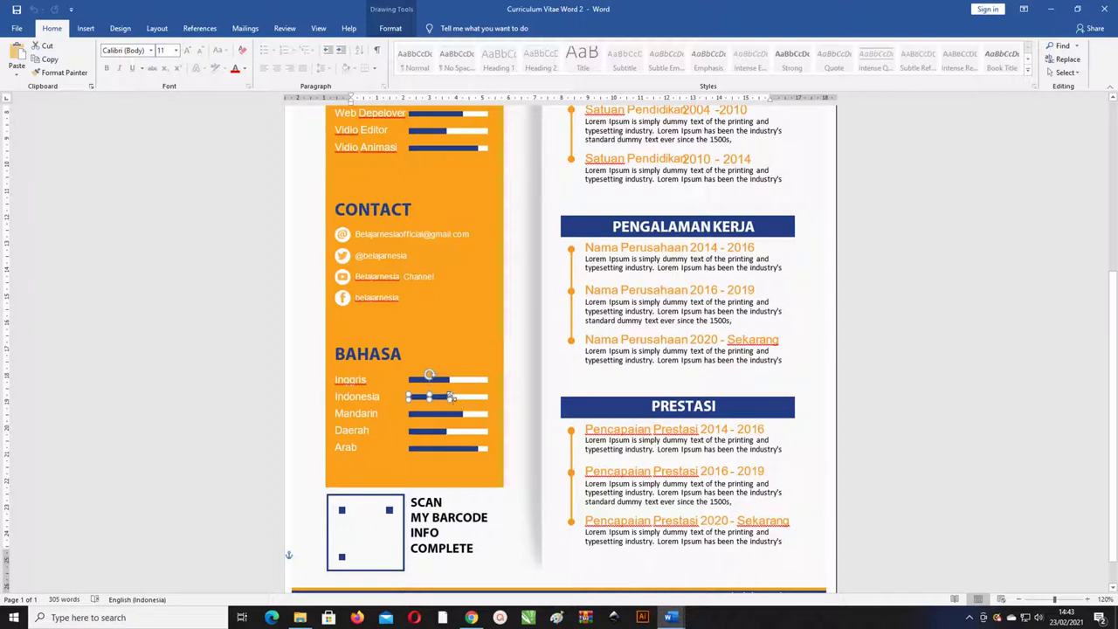
mouse_move(449, 397)
mouse_down()
mouse_move(480, 395)
mouse_move(475, 407)
mouse_up()
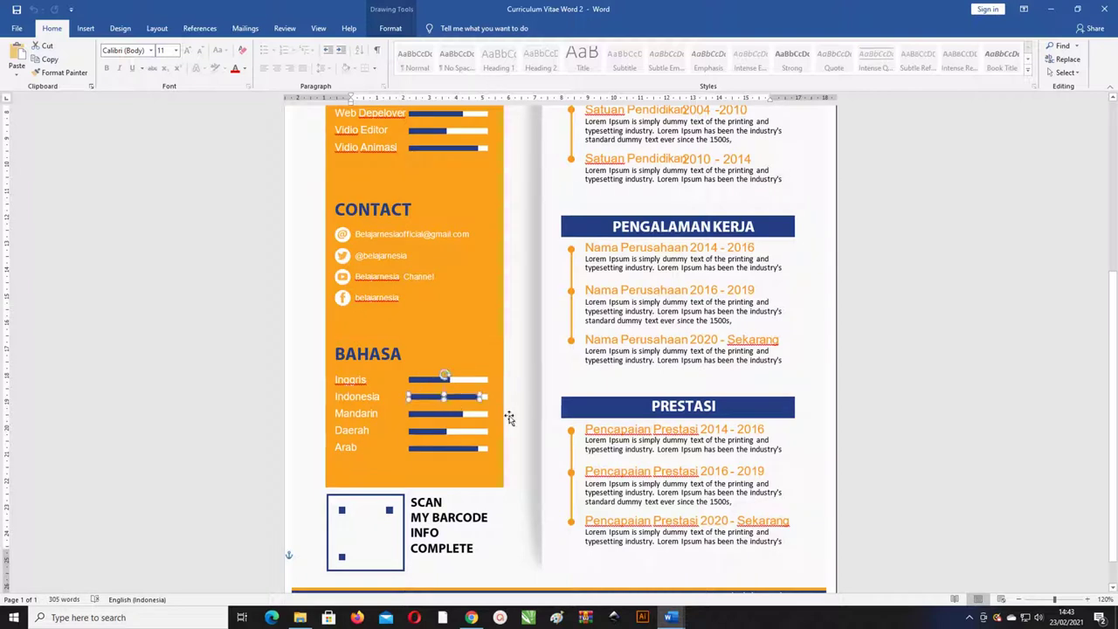
key(ctrl+z)
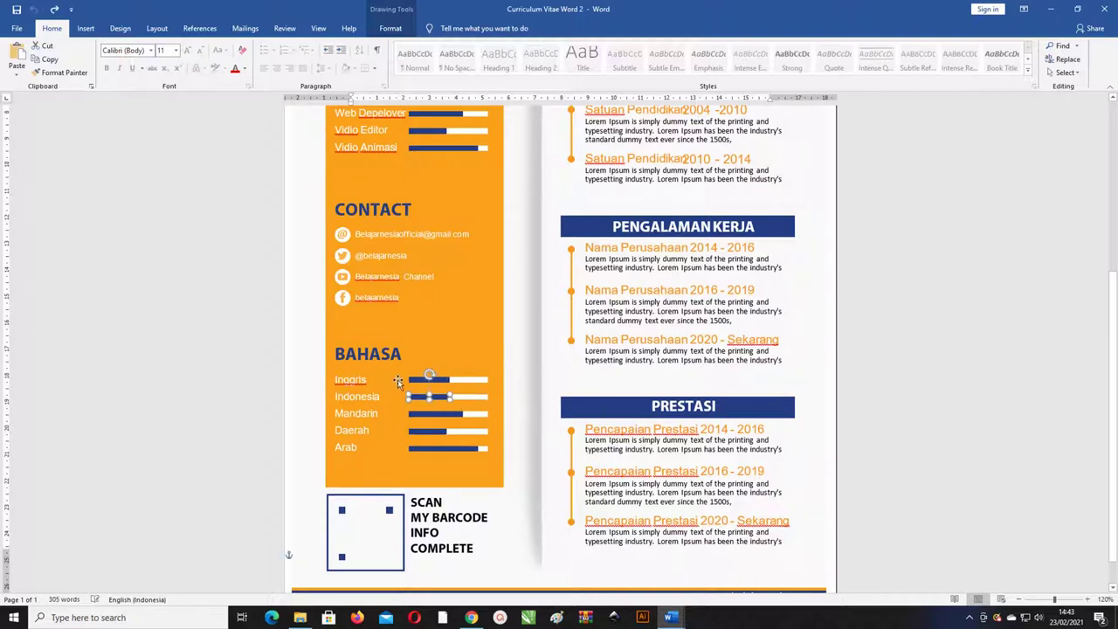
- Select the empty barcode box, undo its accidental nudge, and choose Shape Fill > Picture
scroll(614, 387, down, 1)
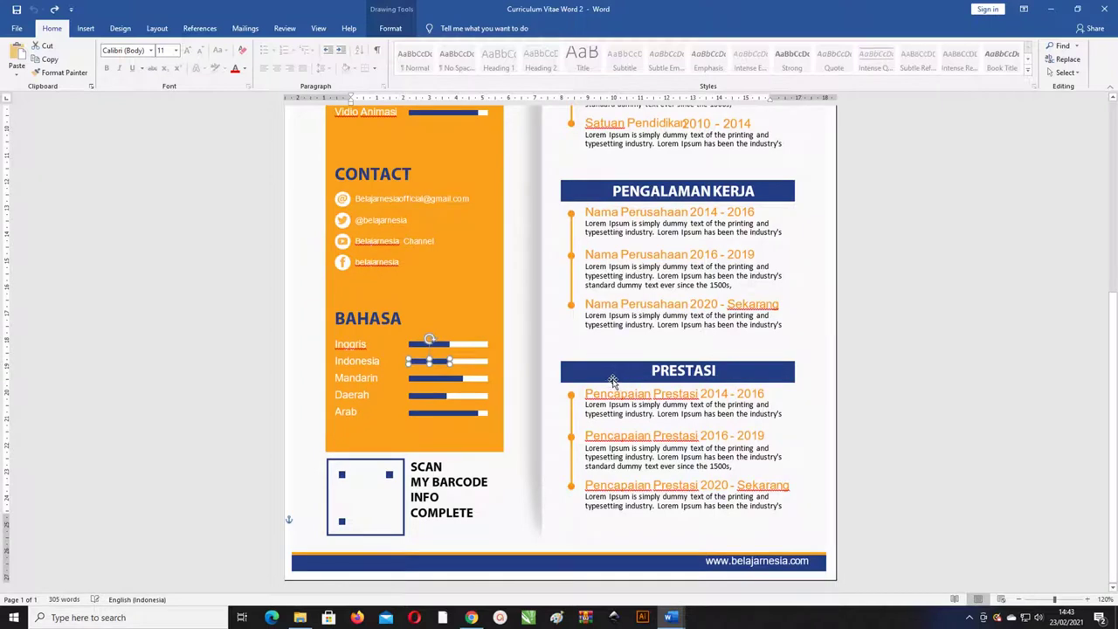
click(336, 461)
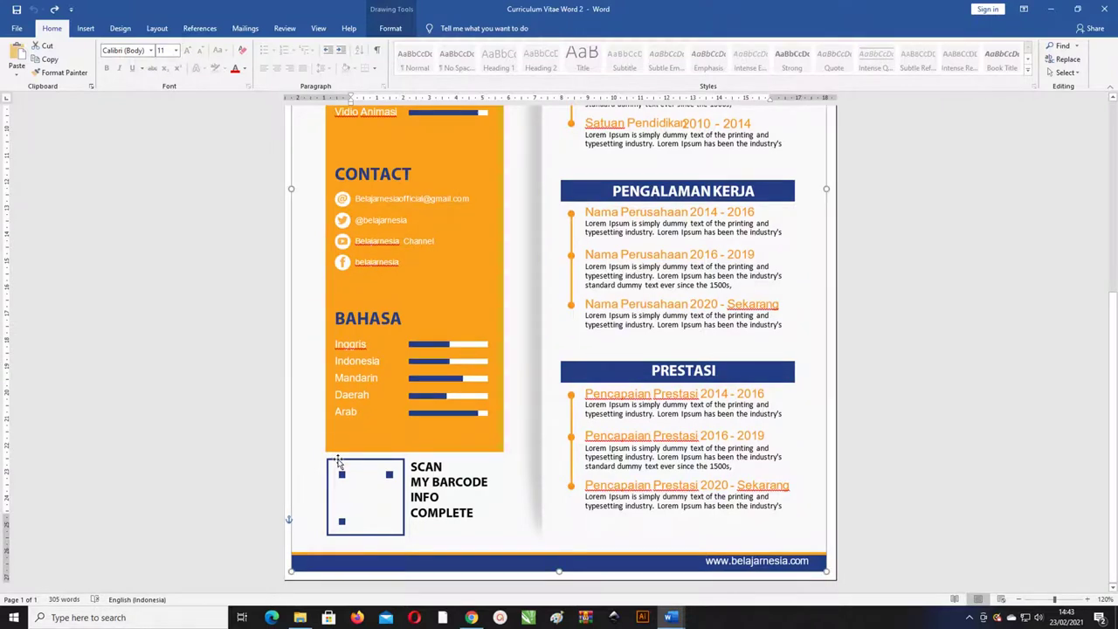
drag(338, 461, 326, 457)
click(328, 458)
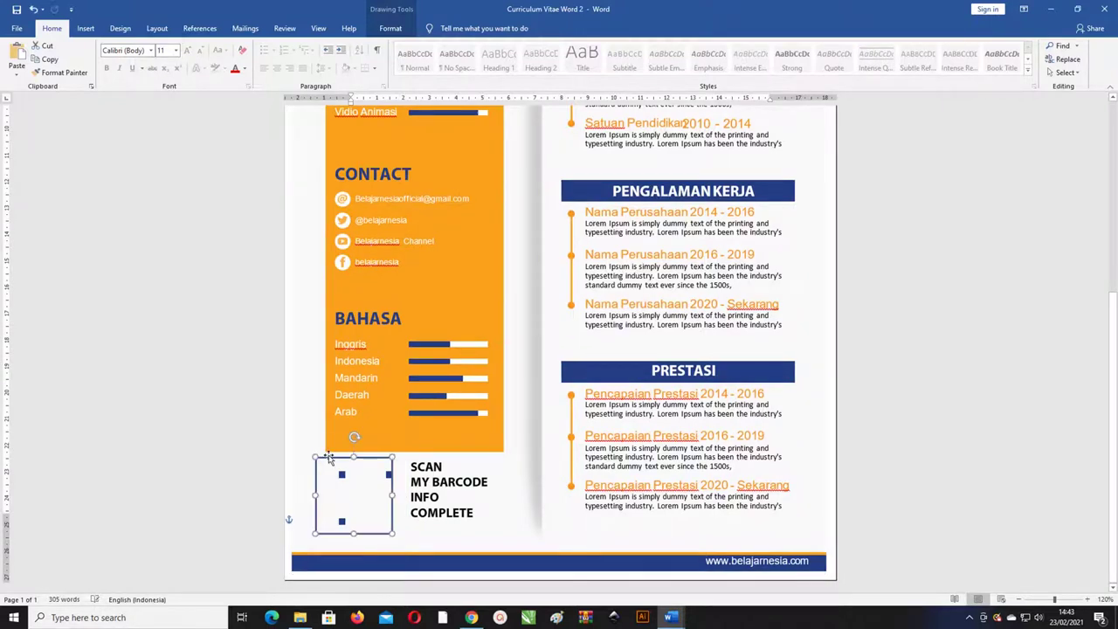
key(ctrl+z)
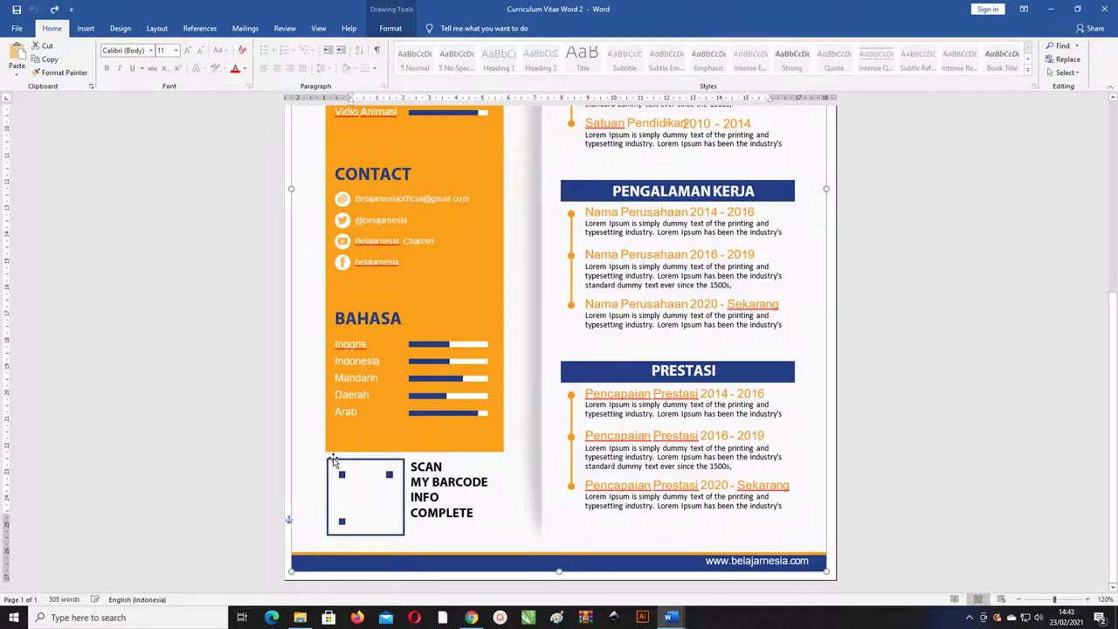
click(333, 462)
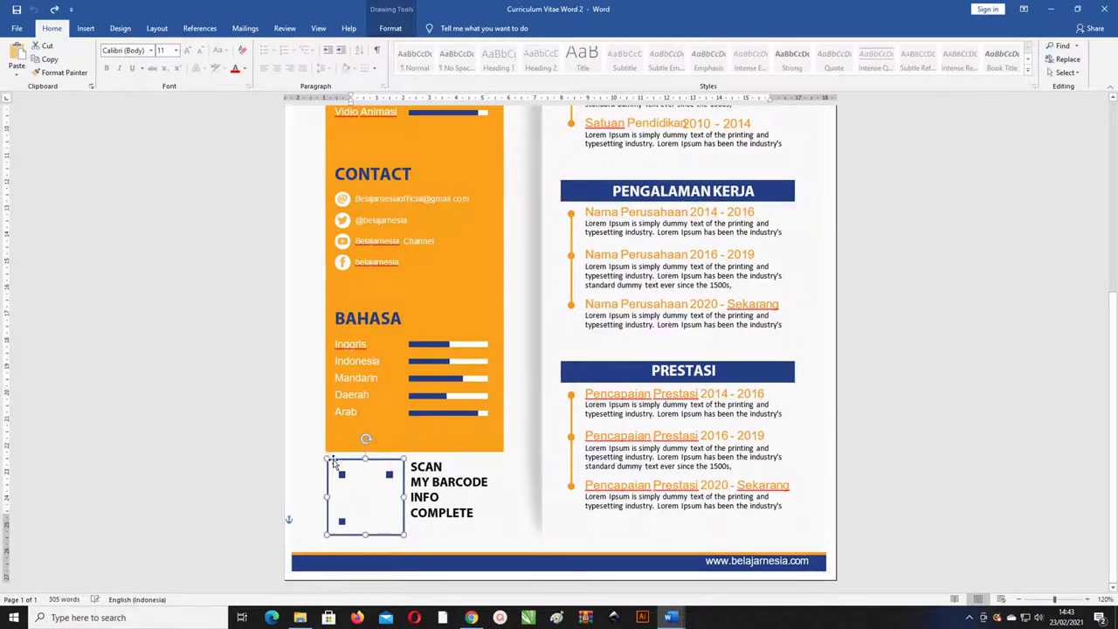
click(391, 29)
click(427, 46)
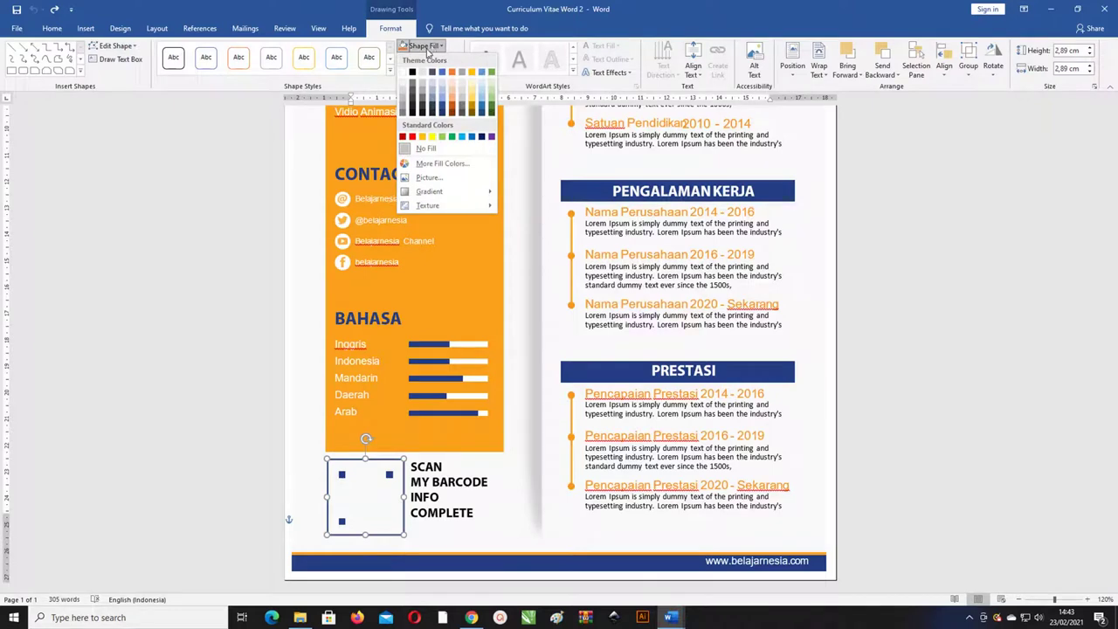
click(429, 177)
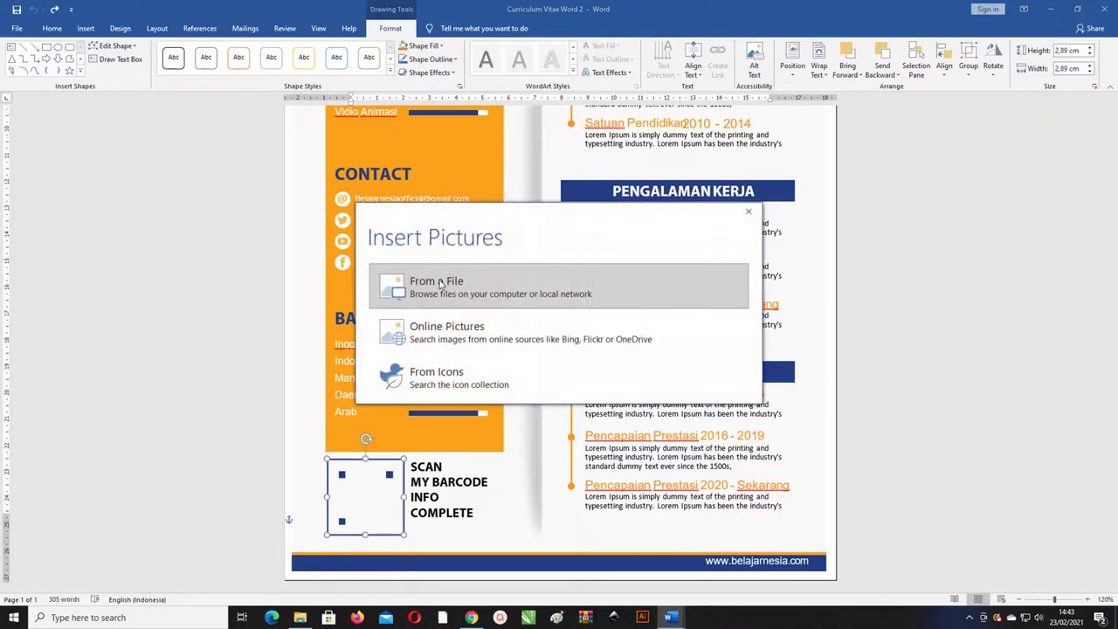
- Insert the 'barcode' image from the Pictures folder into the box using From a File
click(440, 284)
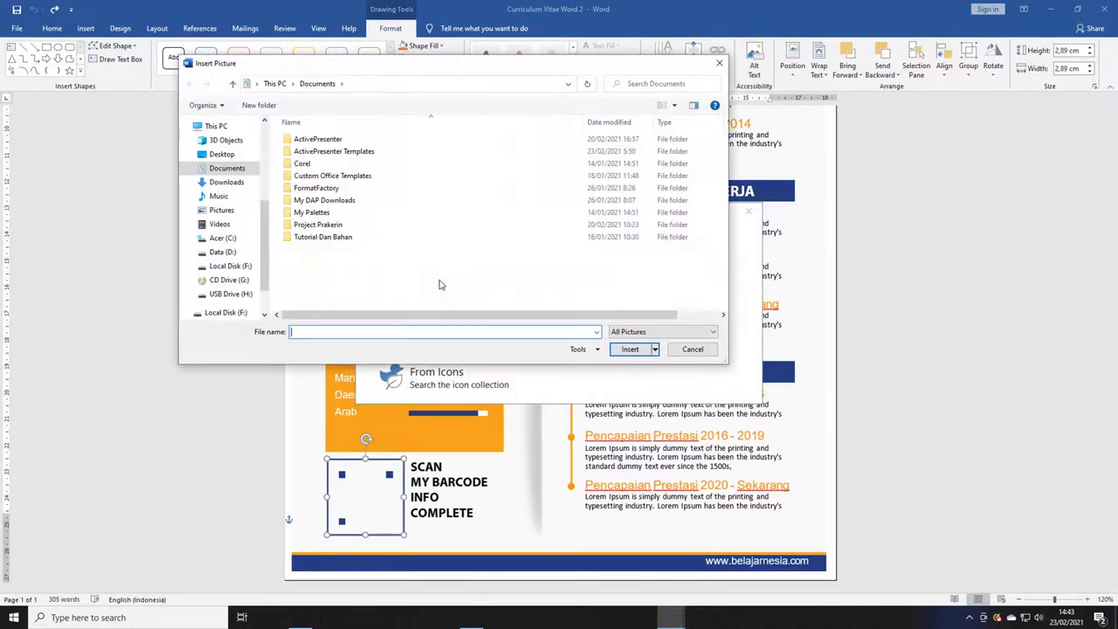
click(221, 210)
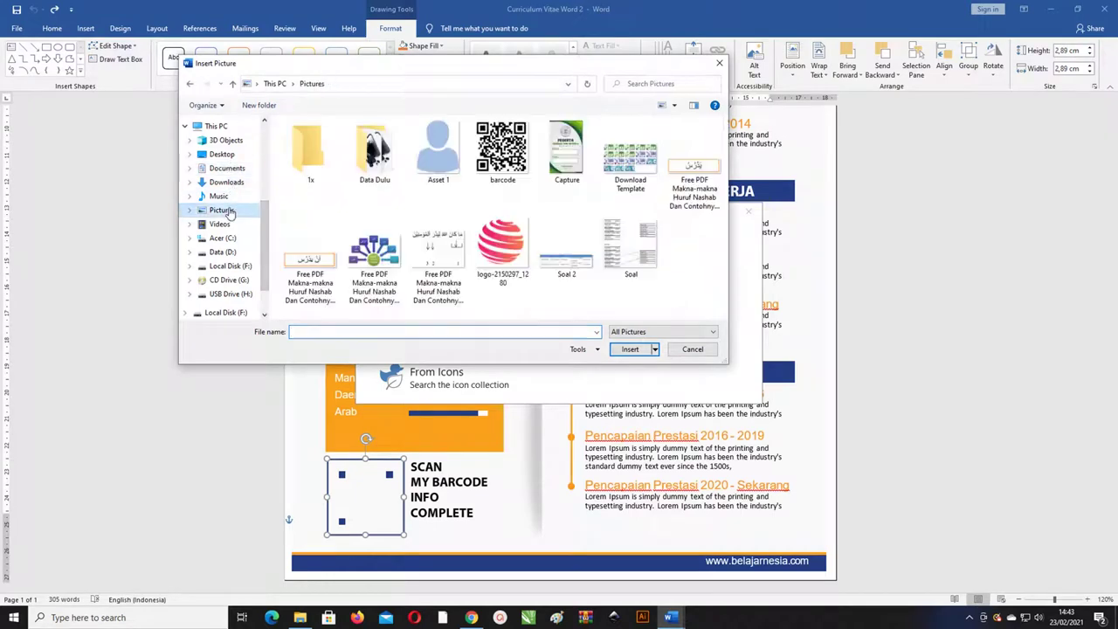
click(503, 168)
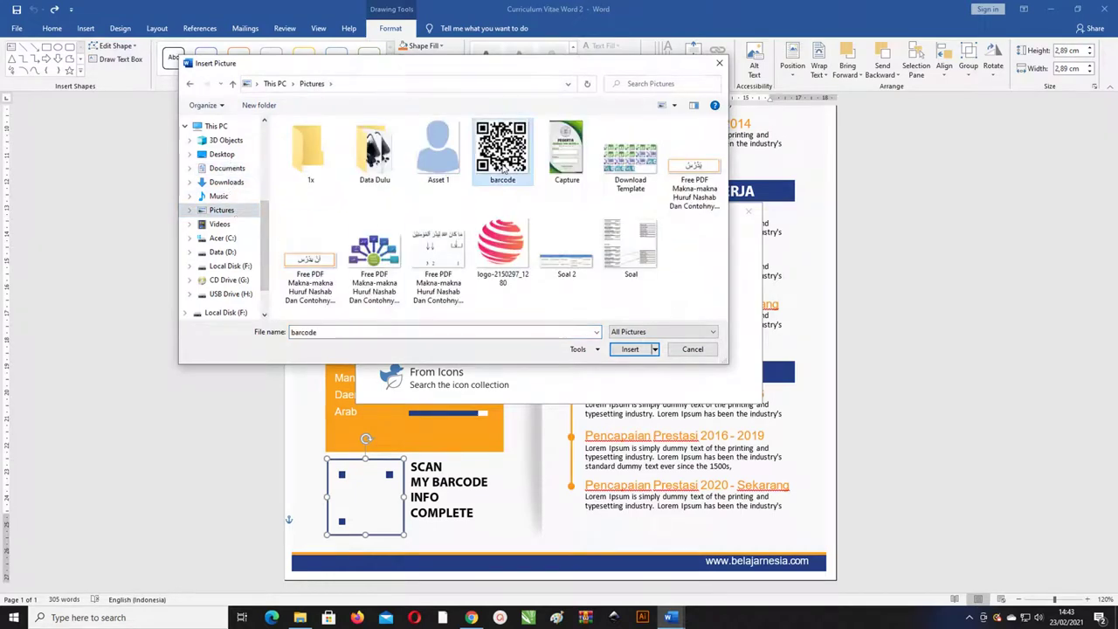
click(633, 348)
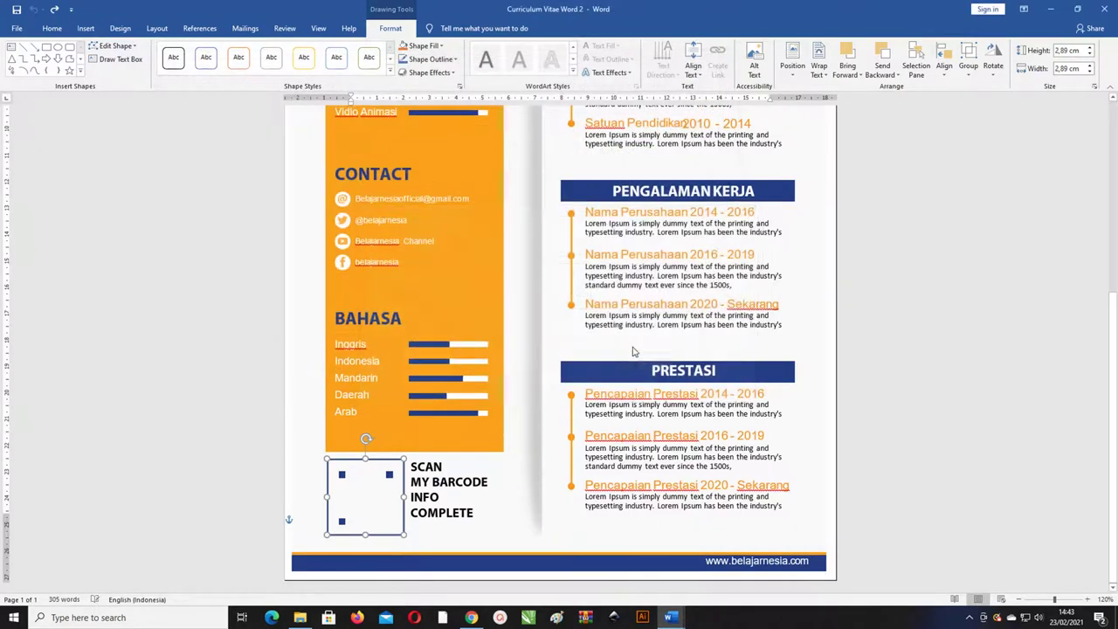
- Drag the small marker square at the QR code's top-right corner into place and deselect it
click(395, 476)
scroll(391, 474, up, 4)
scroll(291, 450, up, 3)
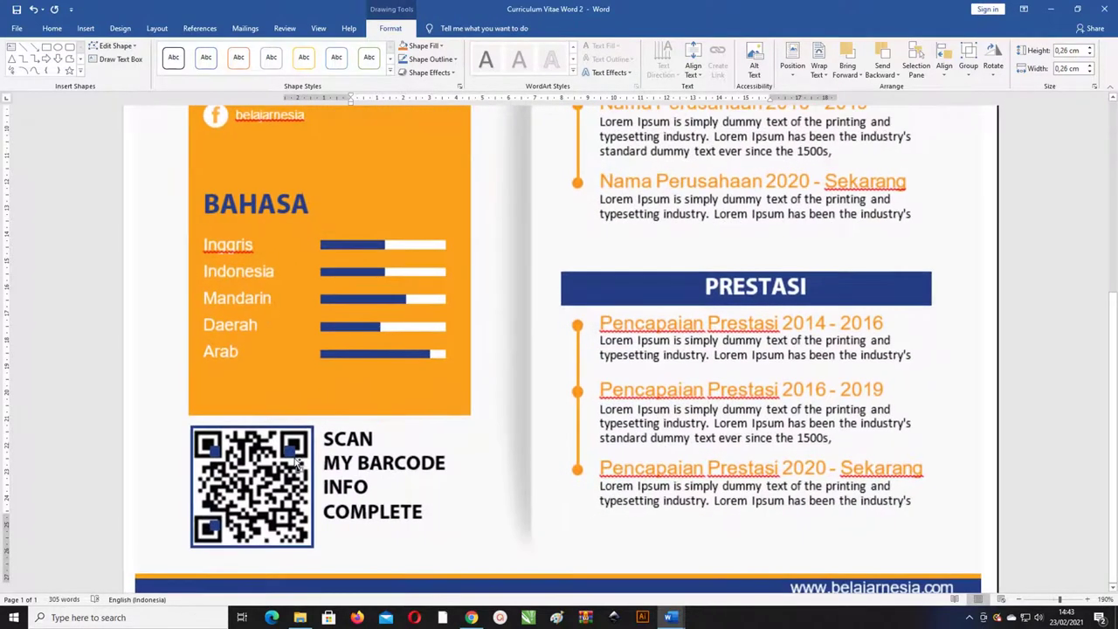
drag(290, 450, 208, 447)
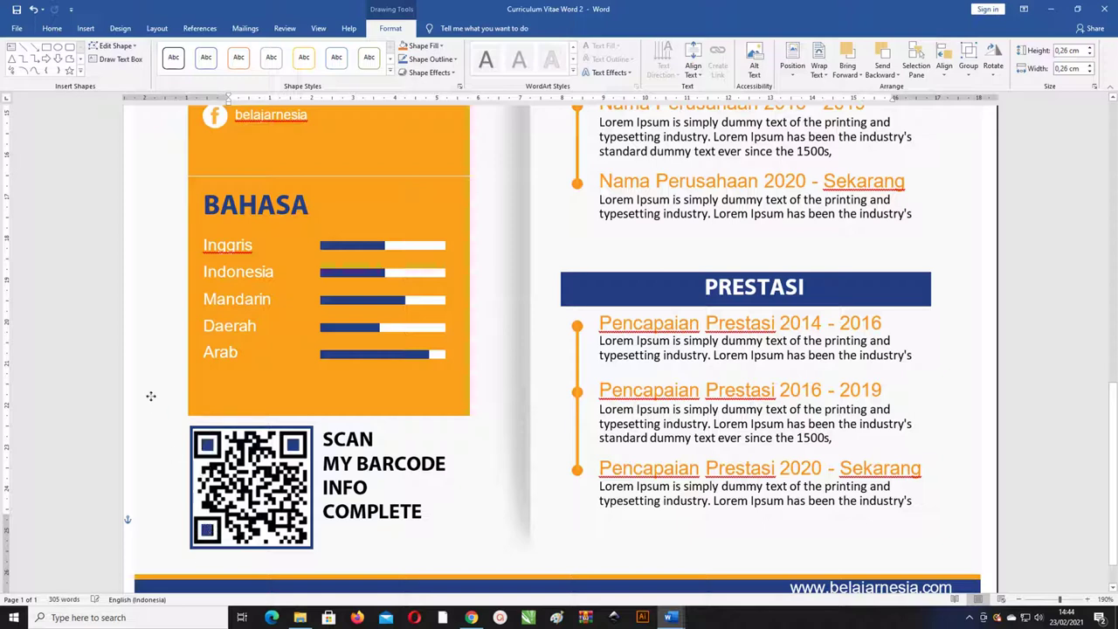
click(245, 289)
scroll(251, 275, down, 5)
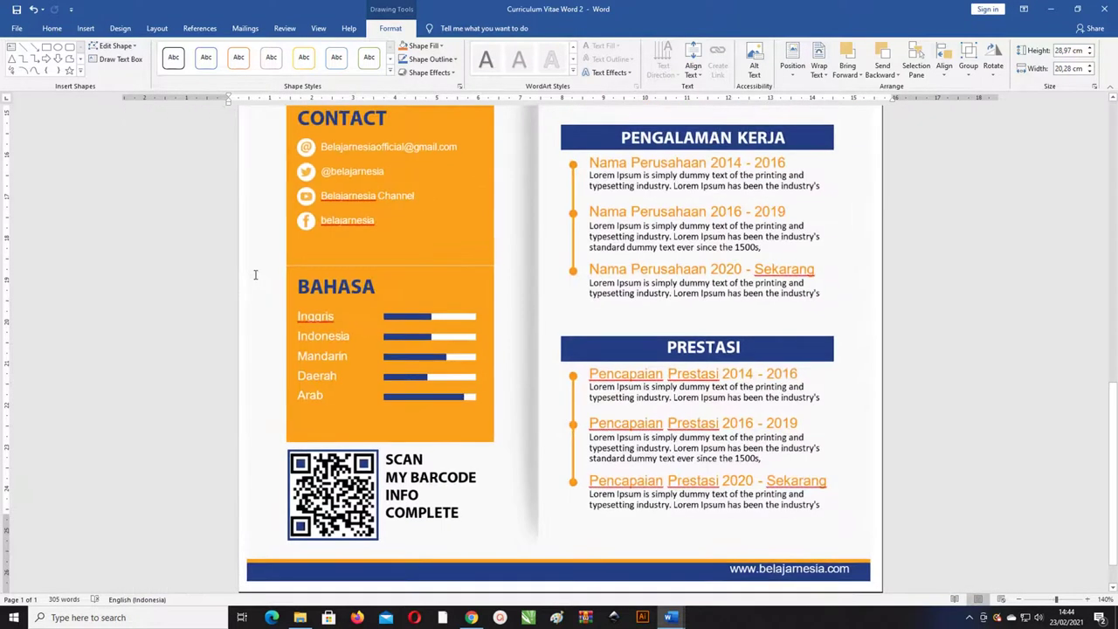
scroll(255, 274, down, 3)
scroll(400, 271, down, 2)
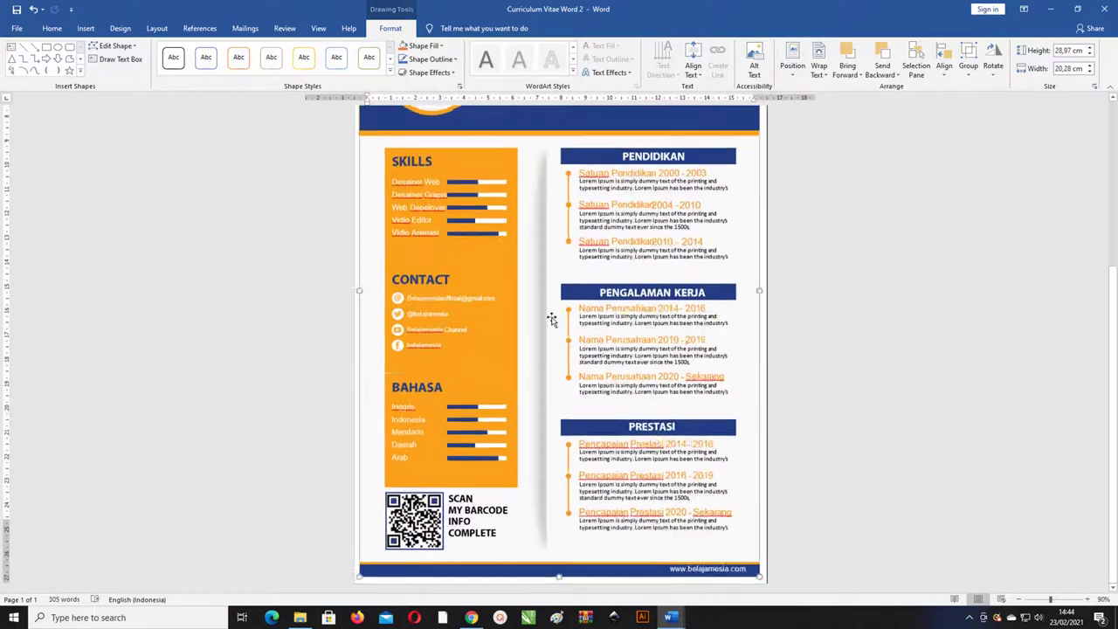
scroll(400, 271, up, 3)
click(671, 620)
- Switch to the yellow and blue CV and click through its header and page pictures, undoing a stray move
click(695, 564)
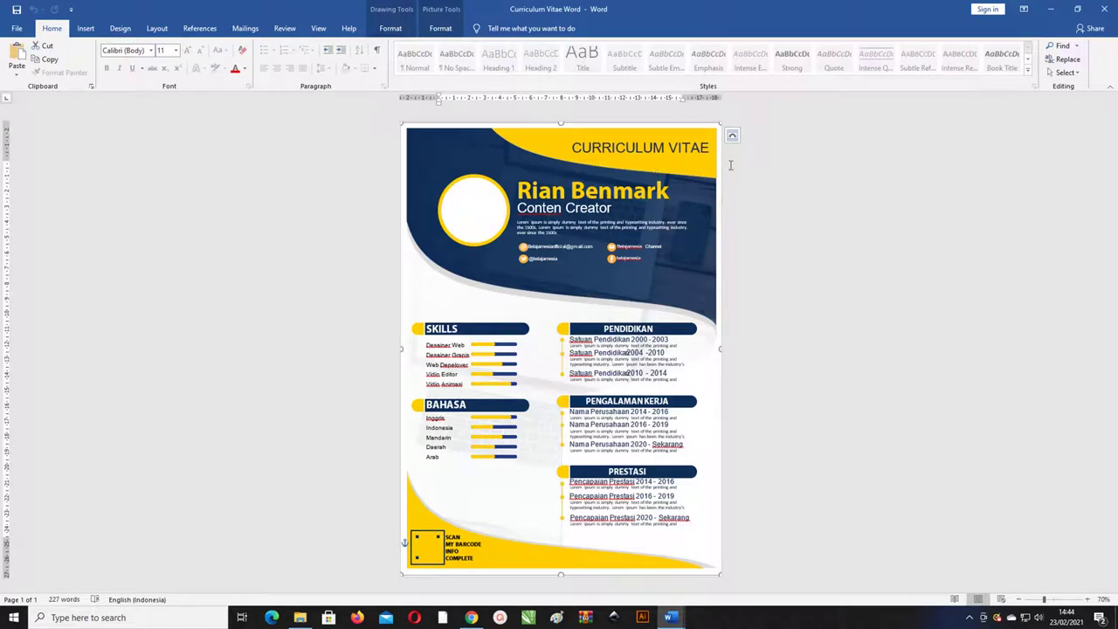
click(690, 236)
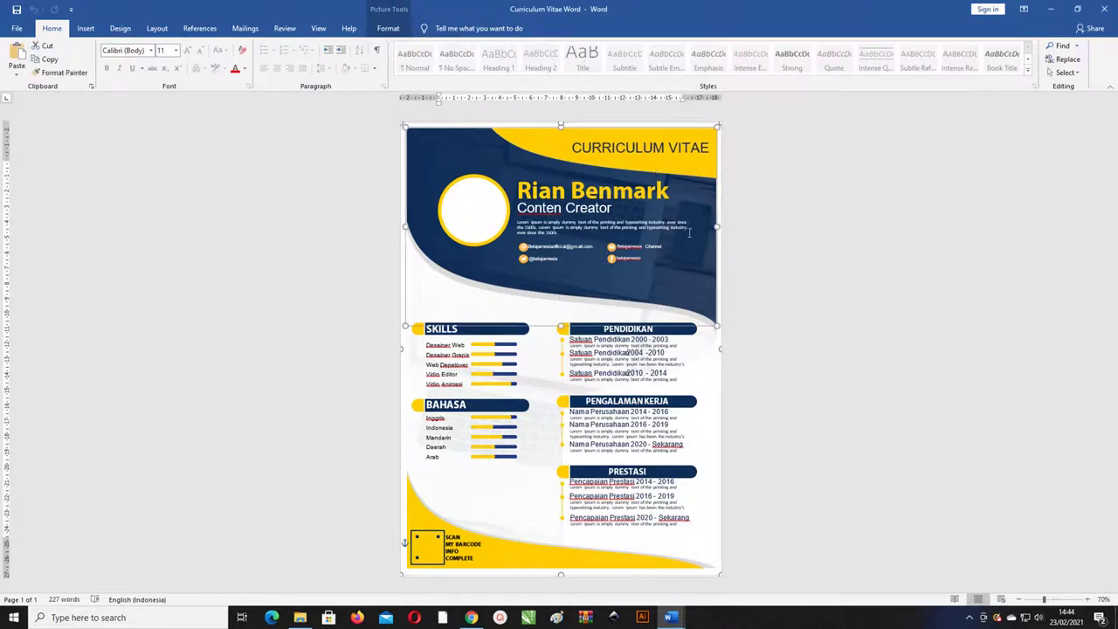
click(533, 382)
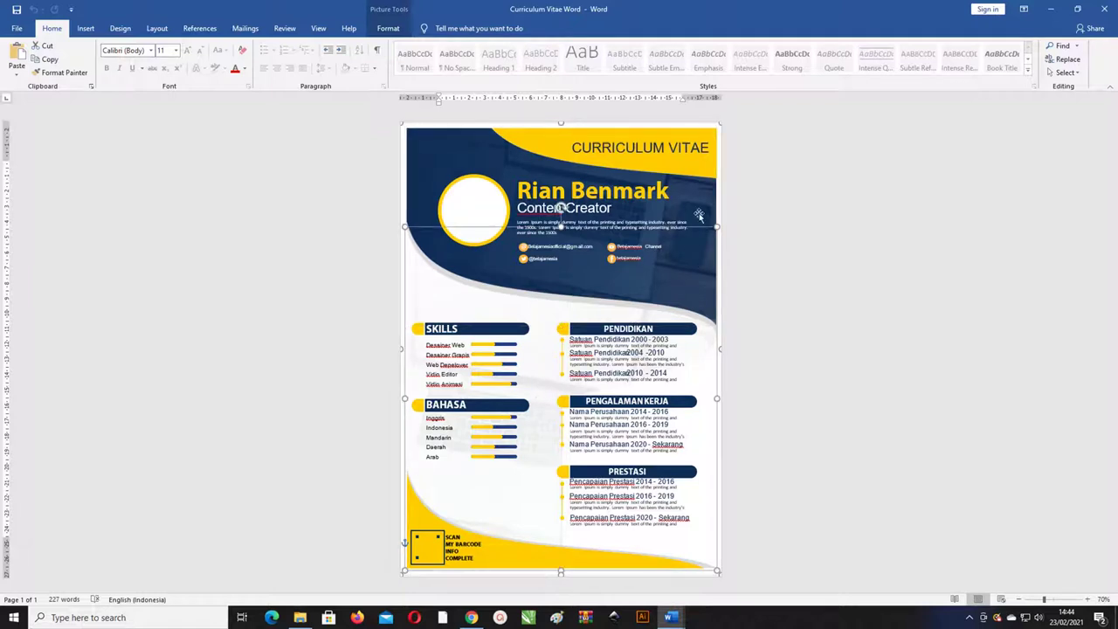
click(700, 215)
click(708, 162)
click(719, 177)
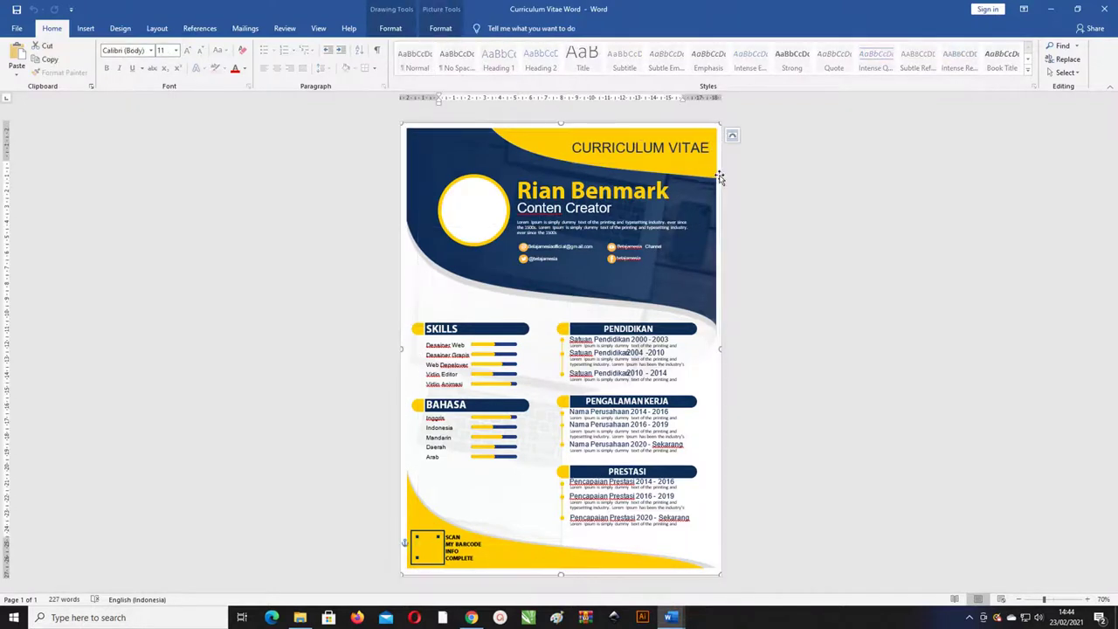
drag(700, 174, 690, 172)
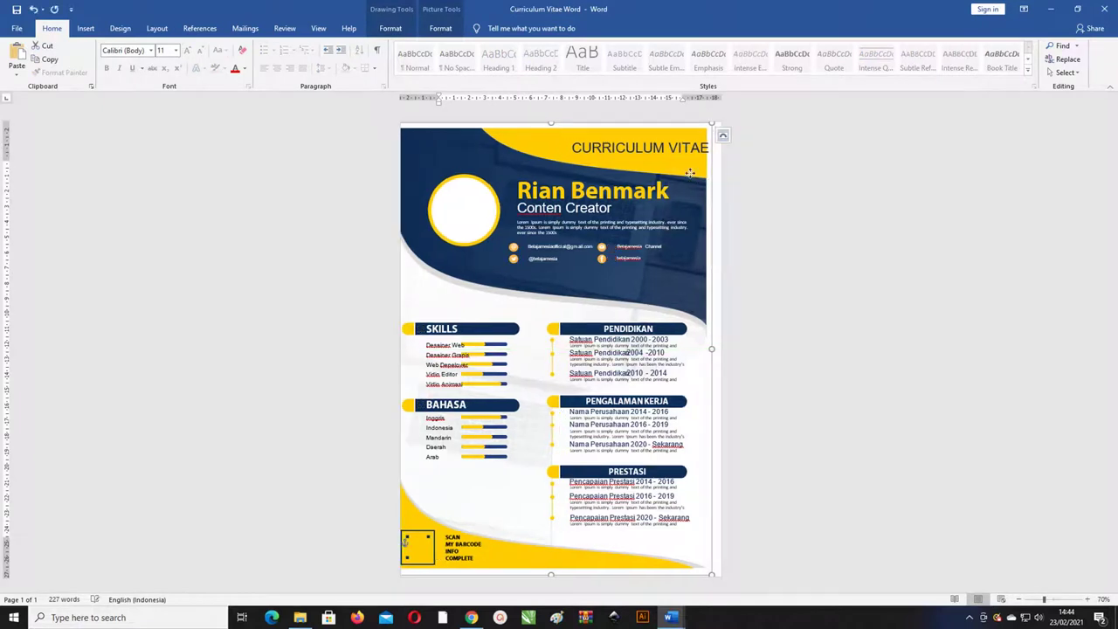
key(ctrl+z)
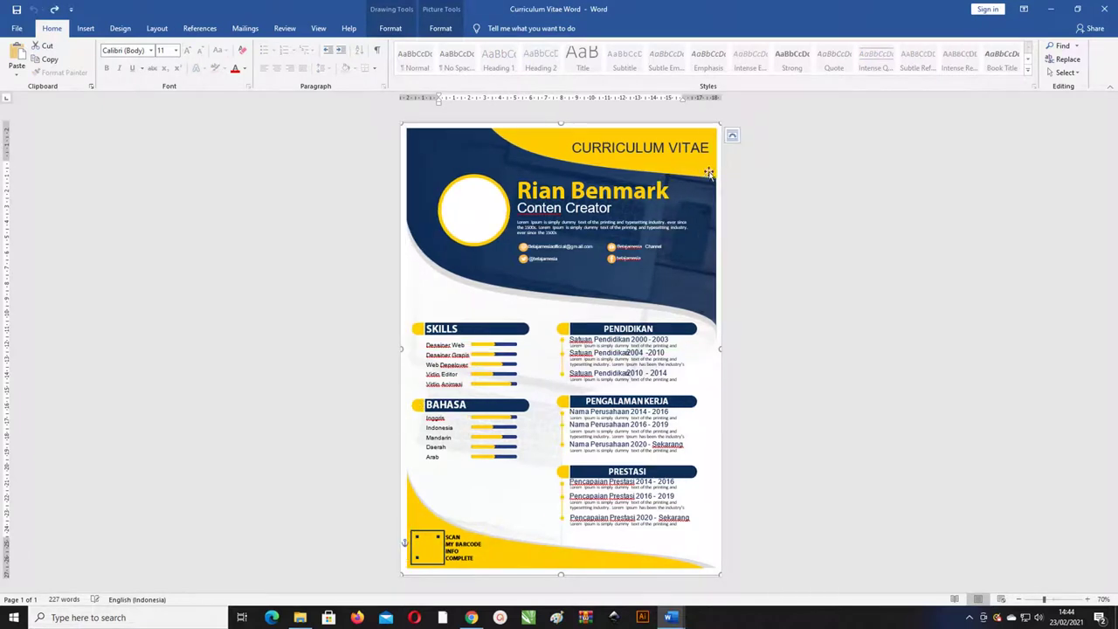
- Reach beneath the header pictures and select the bottom yellow wave shape
click(709, 172)
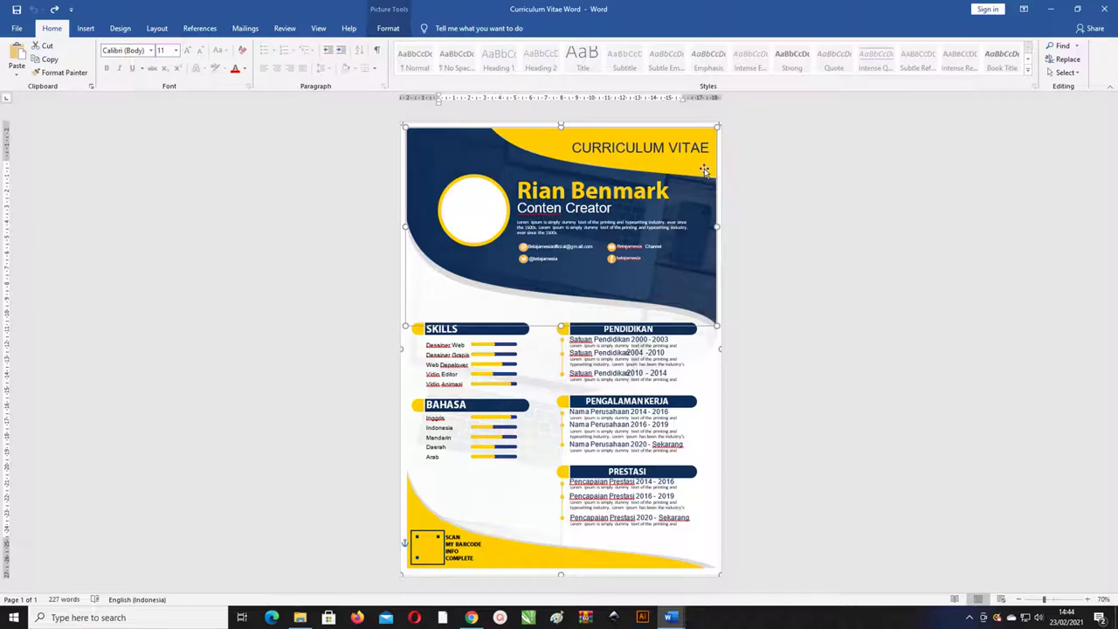
double_click(706, 171)
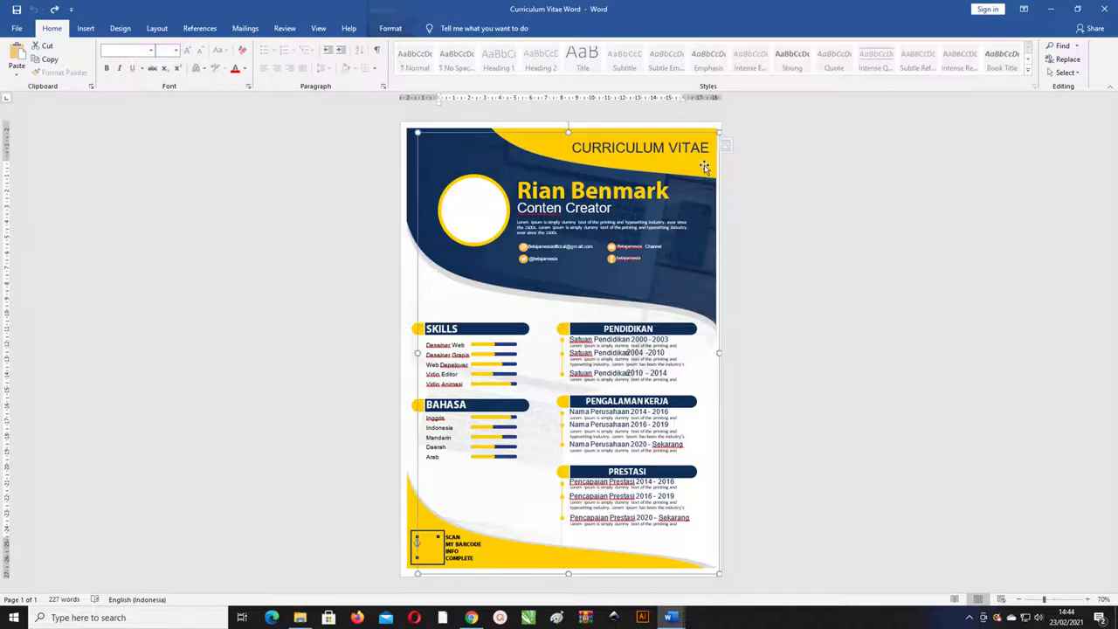
click(638, 129)
click(638, 131)
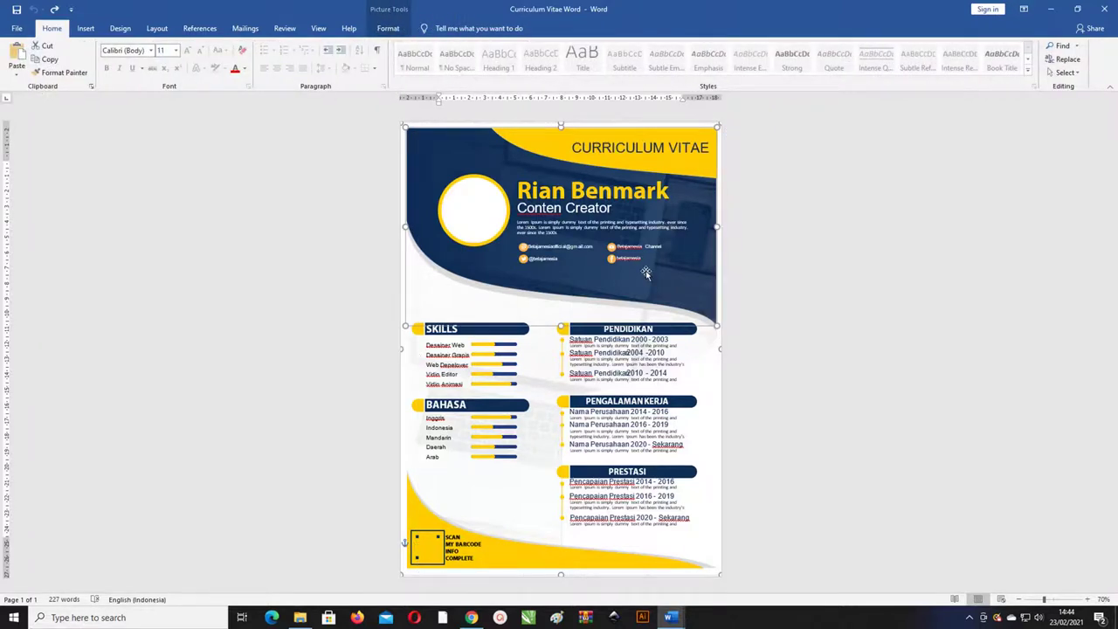
double_click(690, 166)
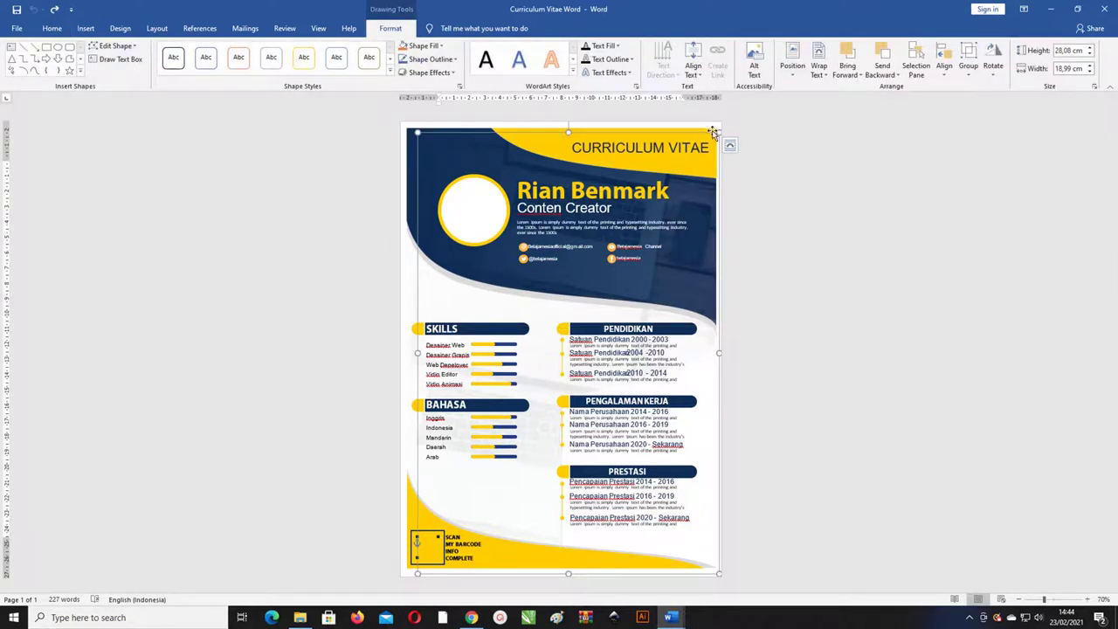
click(589, 214)
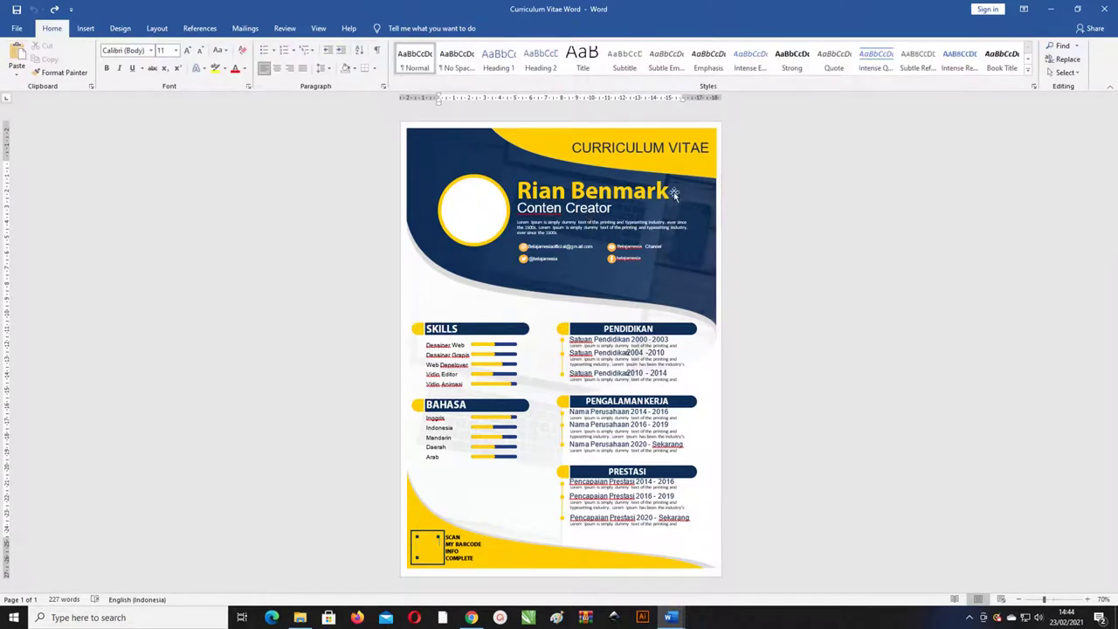
double_click(538, 562)
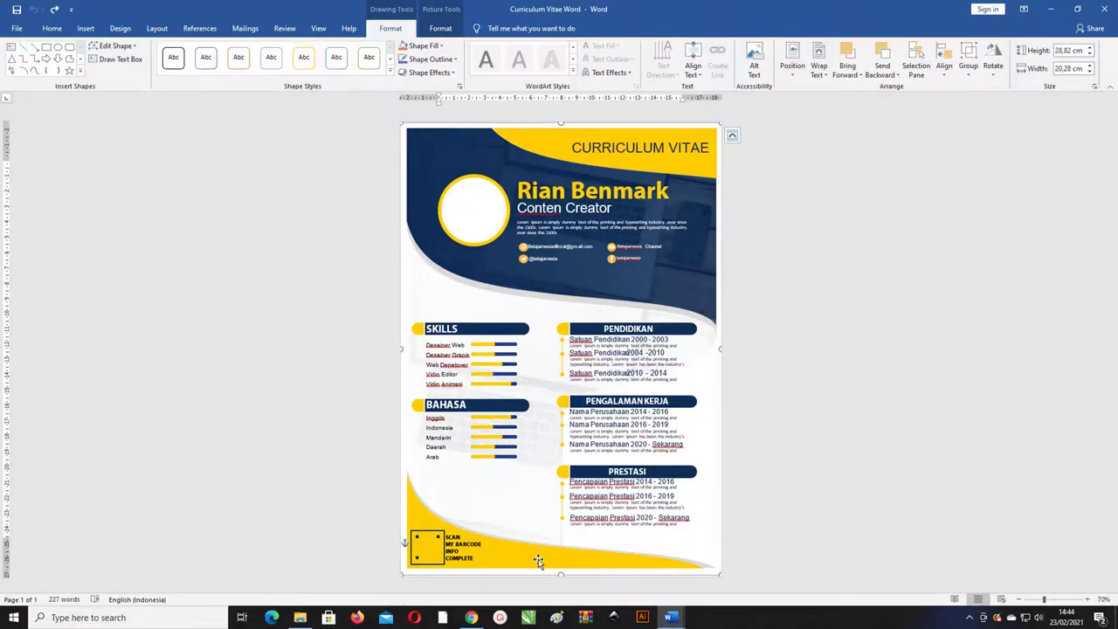
click(647, 565)
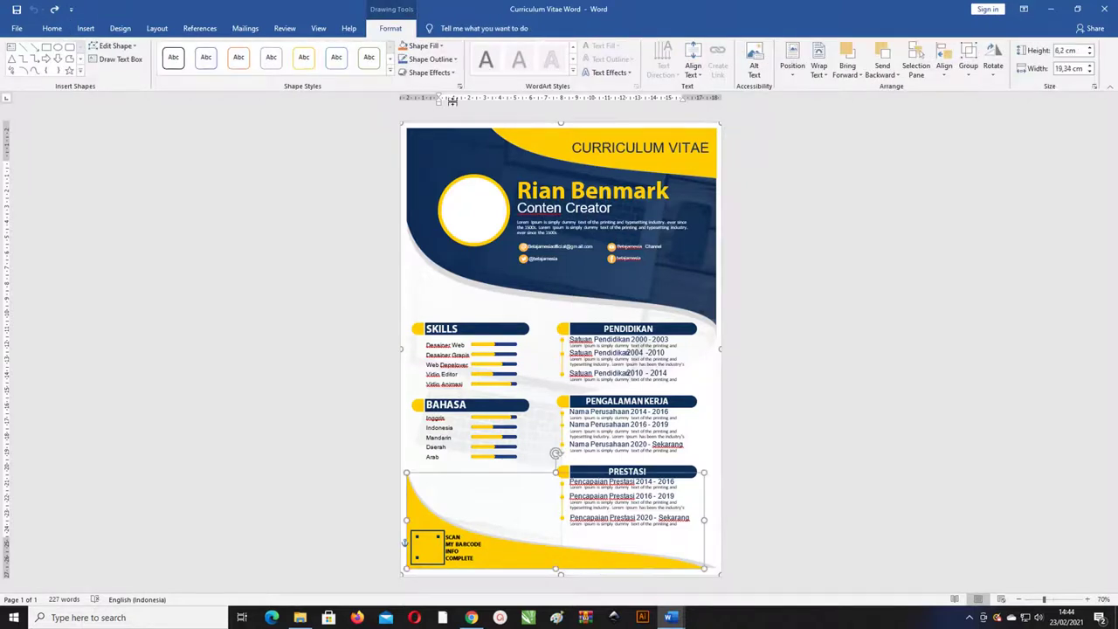
click(420, 46)
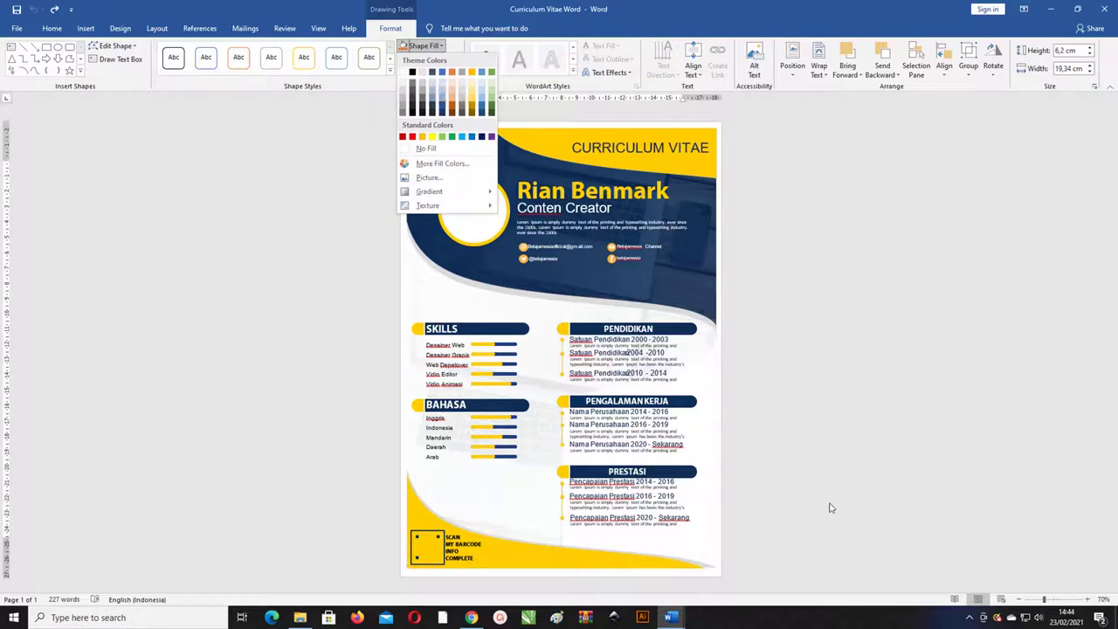
click(660, 566)
click(634, 564)
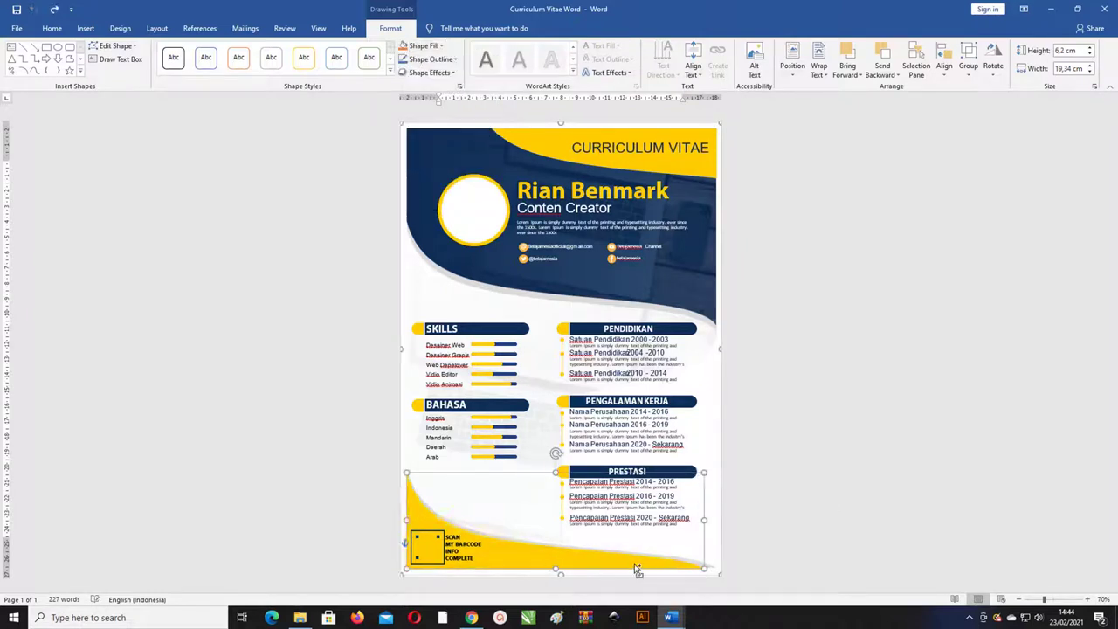
click(423, 46)
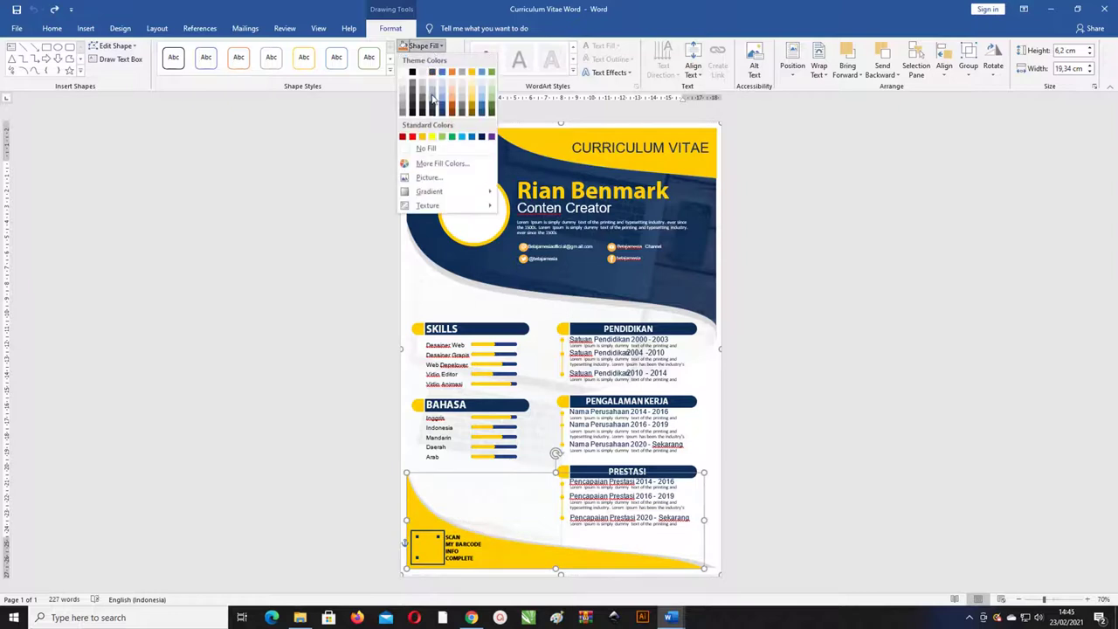
click(433, 98)
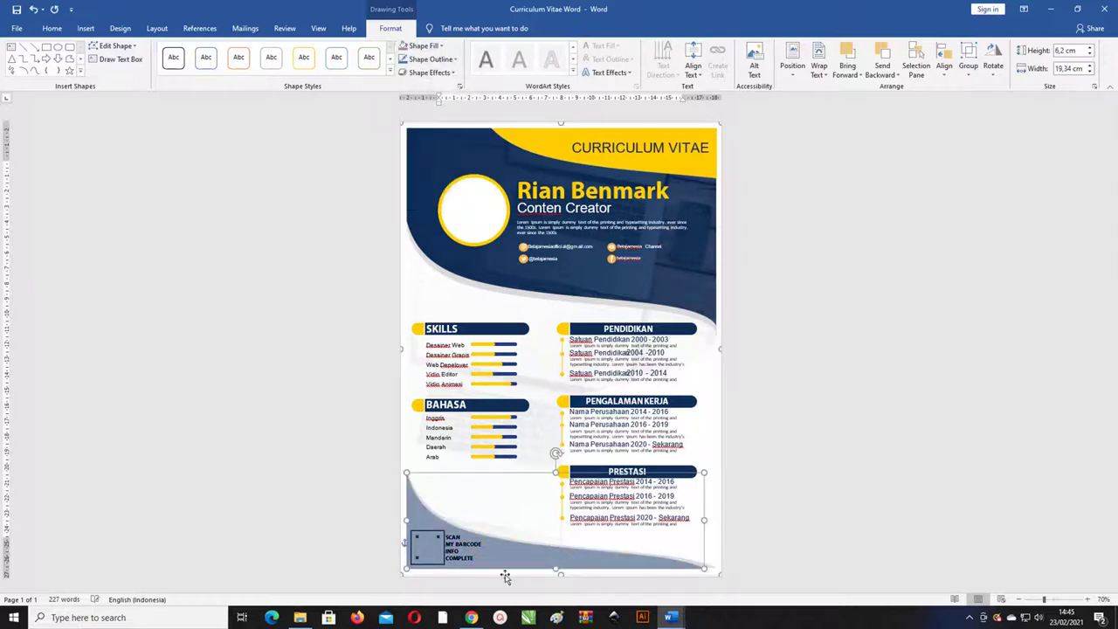
key(ctrl+z)
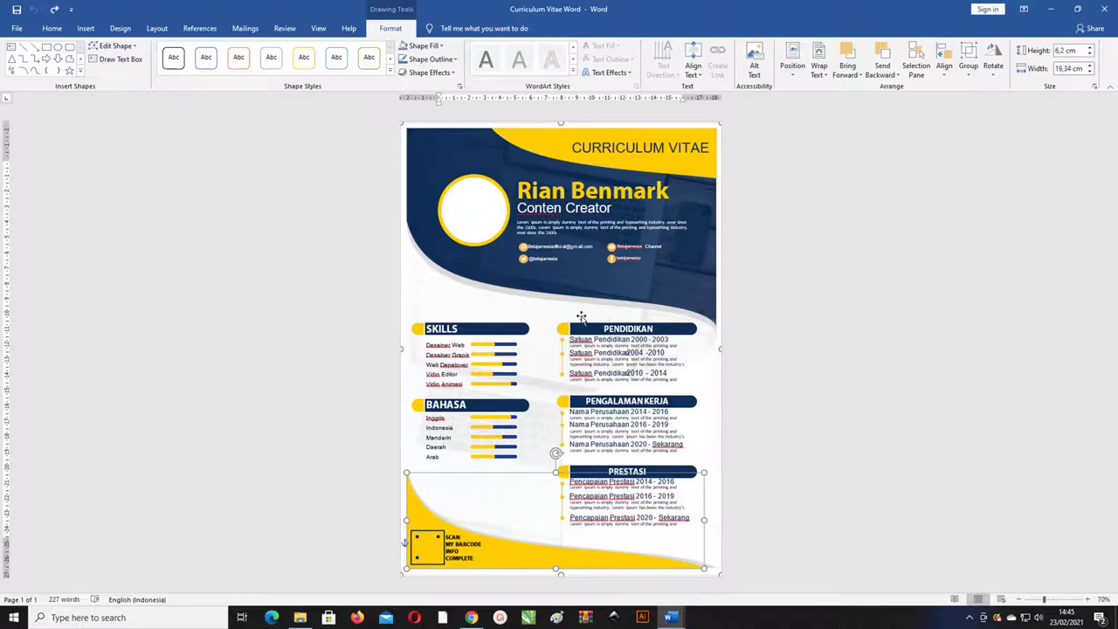
- Split the grouped header graphics with Group > Ungroup, then clear the selection
ctrl+scroll(573, 256, up, 2)
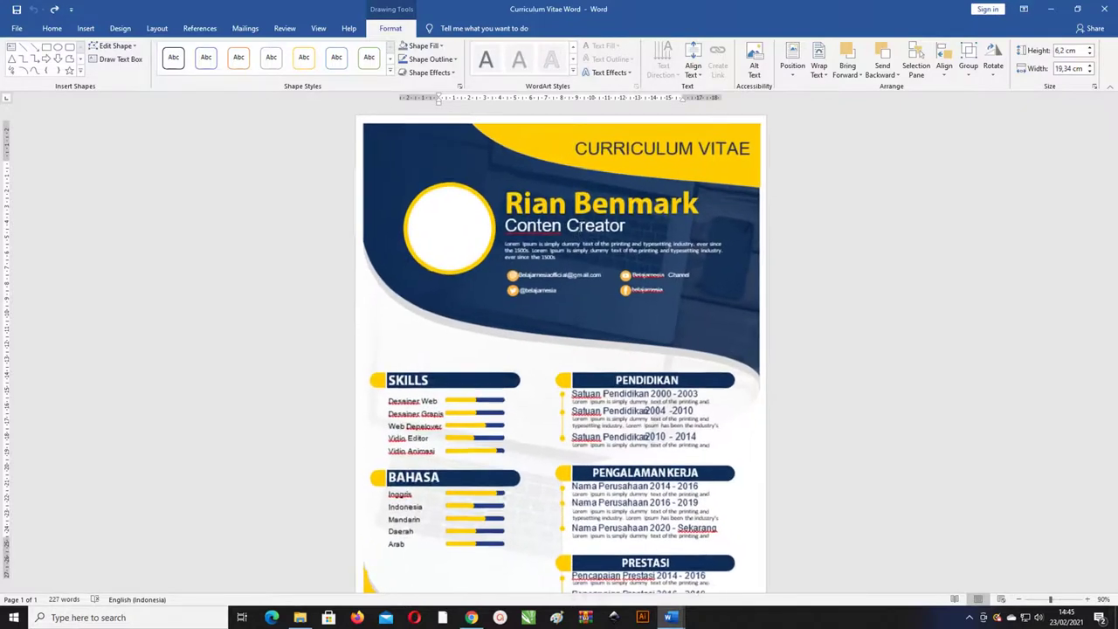
ctrl+scroll(579, 225, up, 2)
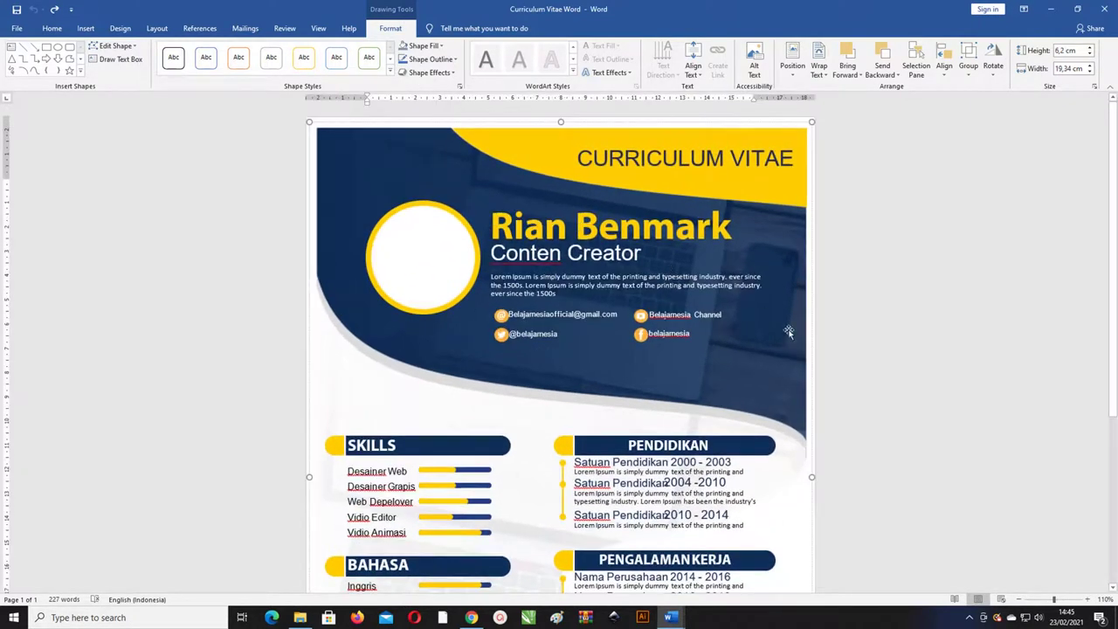
right_click(629, 125)
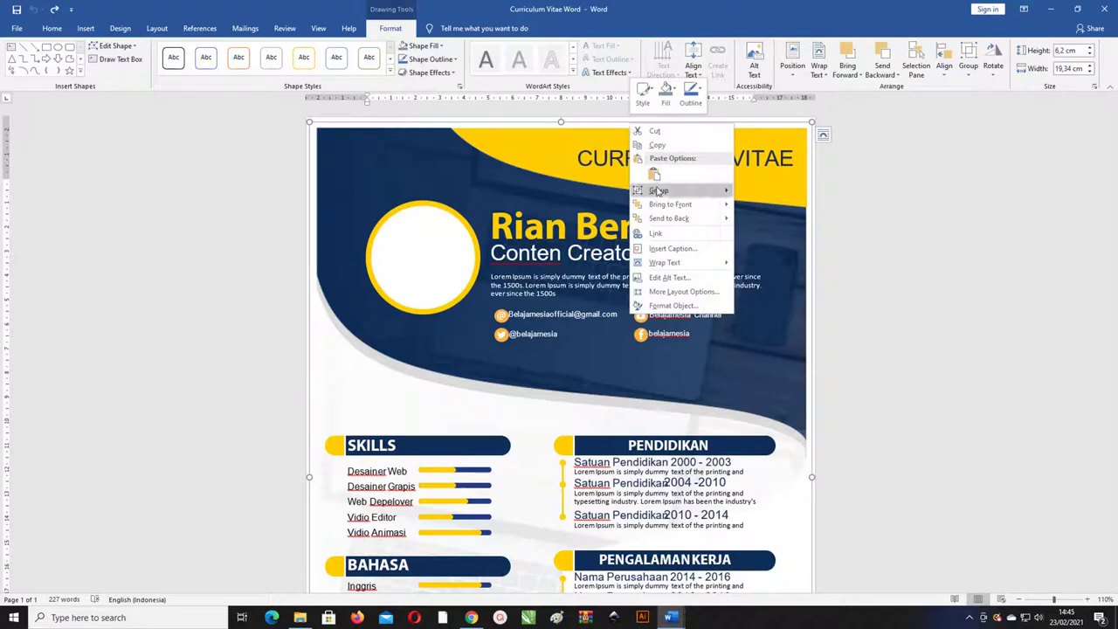
mouse_move(682, 191)
click(761, 210)
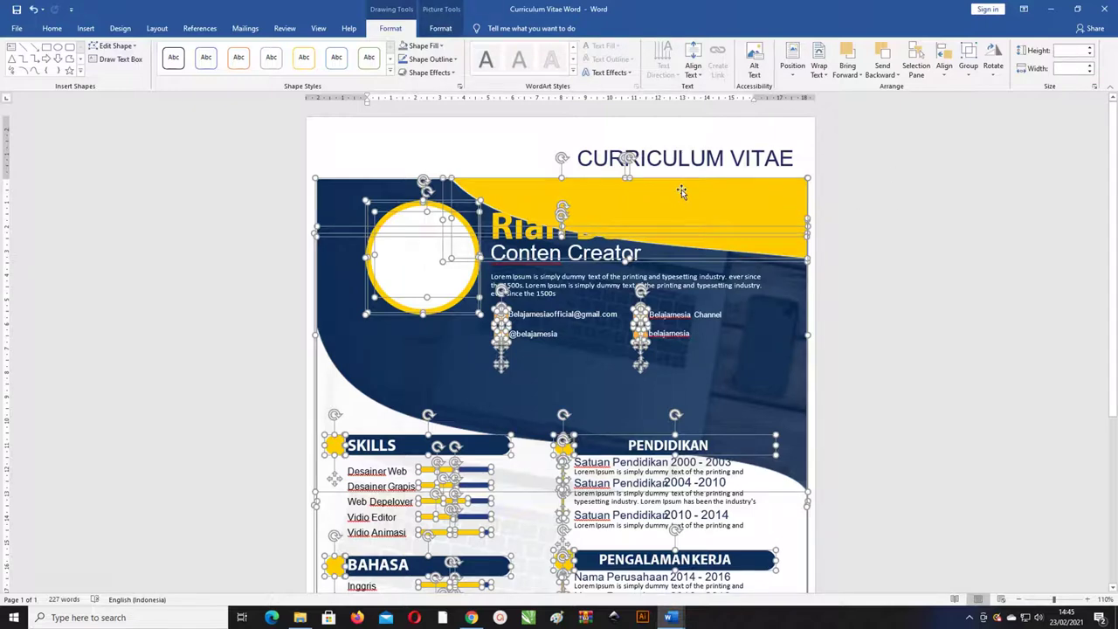
click(839, 189)
scroll(786, 220, down, 4)
scroll(786, 220, up, 4)
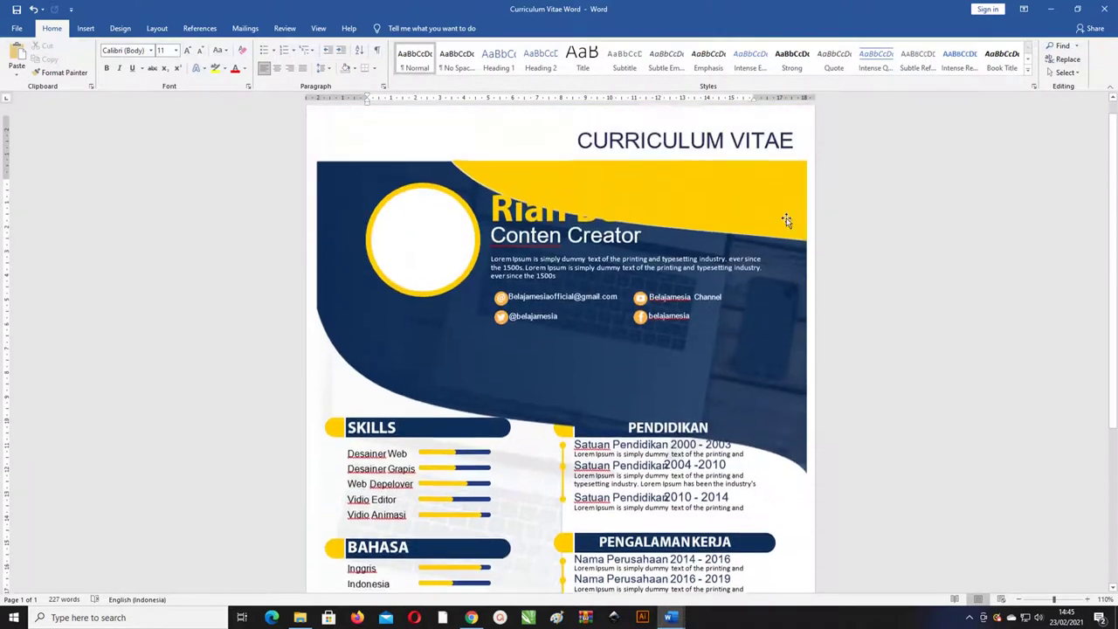
scroll(787, 220, up, 1)
- Drag the dark blue background picture down the page, then select the yellow top banner
click(771, 193)
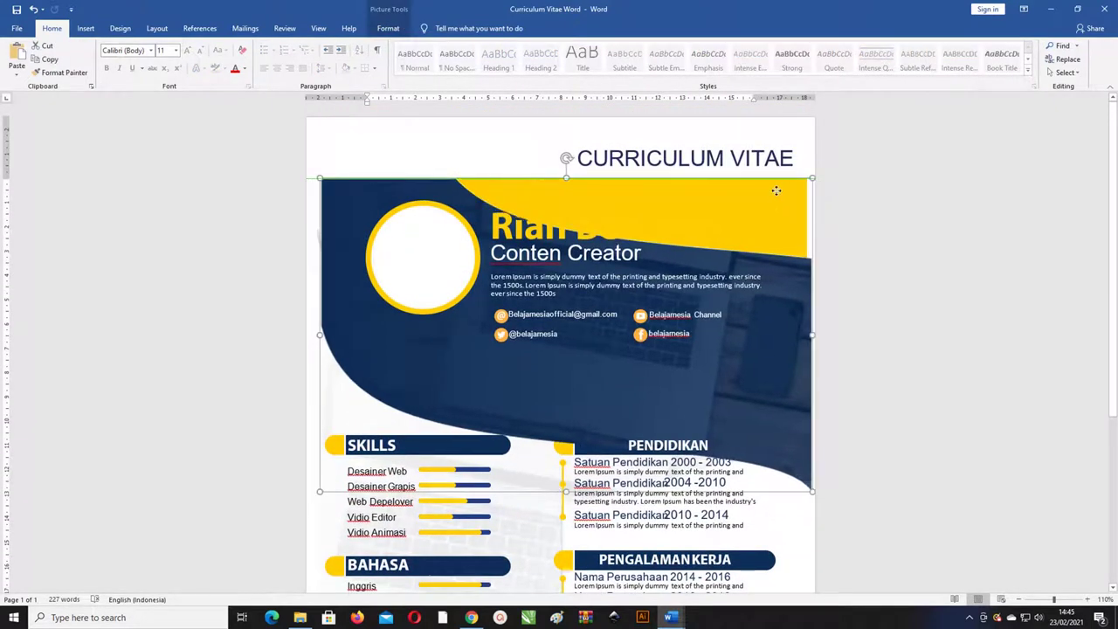
drag(776, 190, 766, 193)
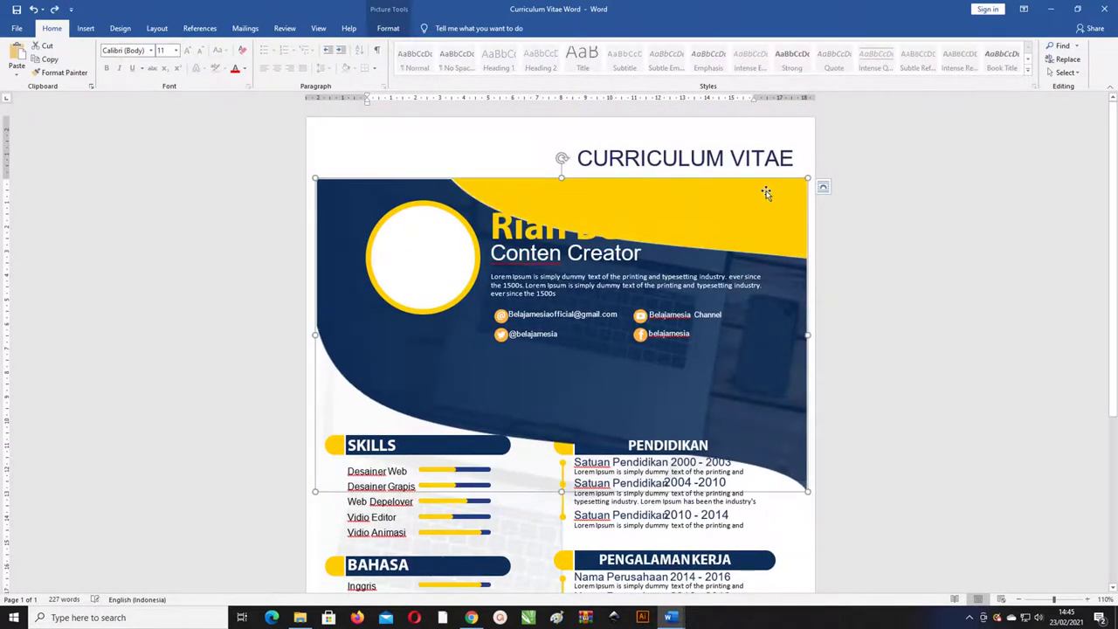
double_click(767, 193)
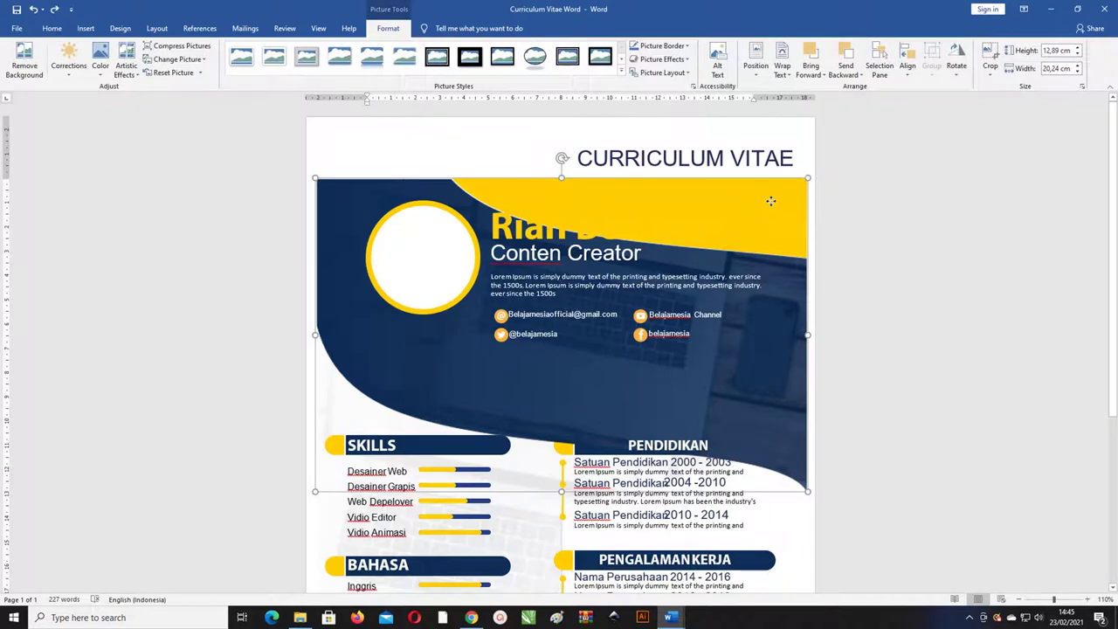
drag(767, 193, 761, 211)
right_click(759, 212)
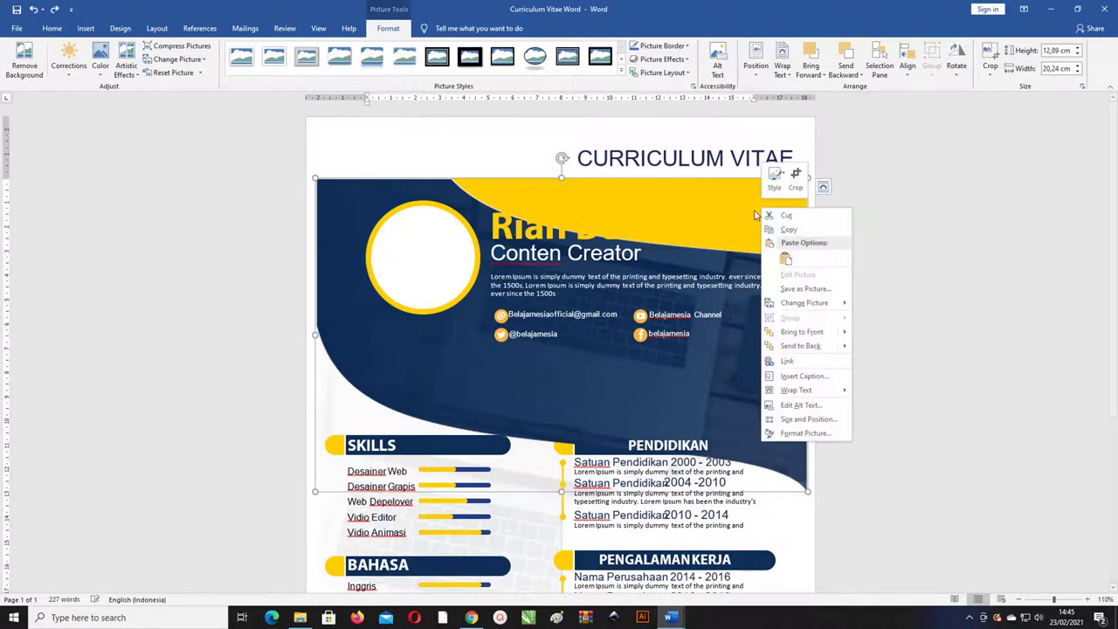
click(710, 335)
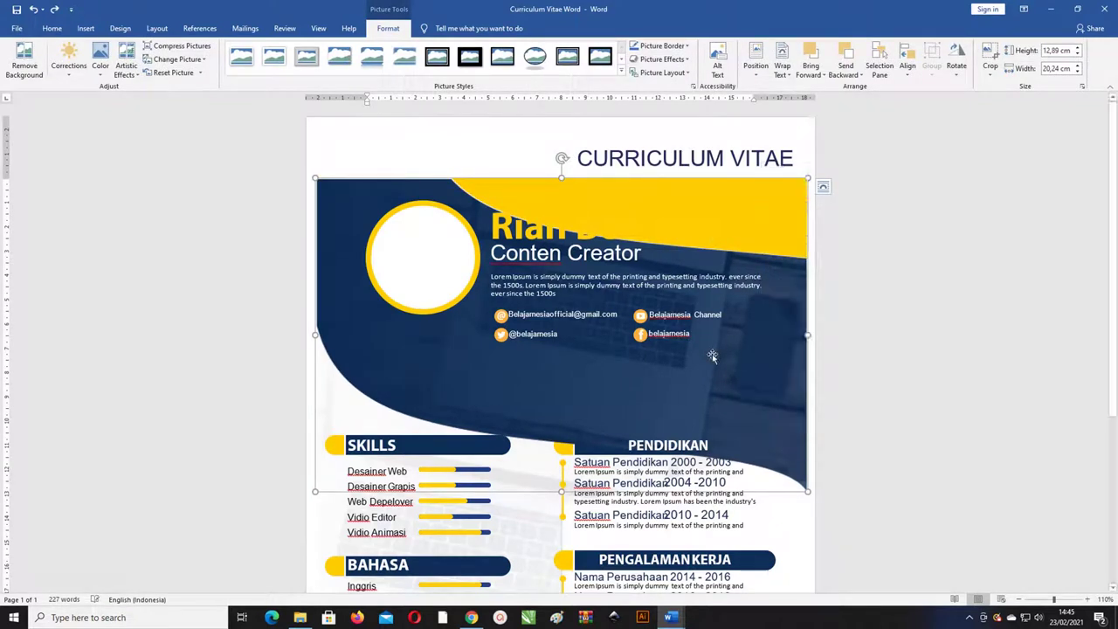
click(753, 218)
double_click(756, 218)
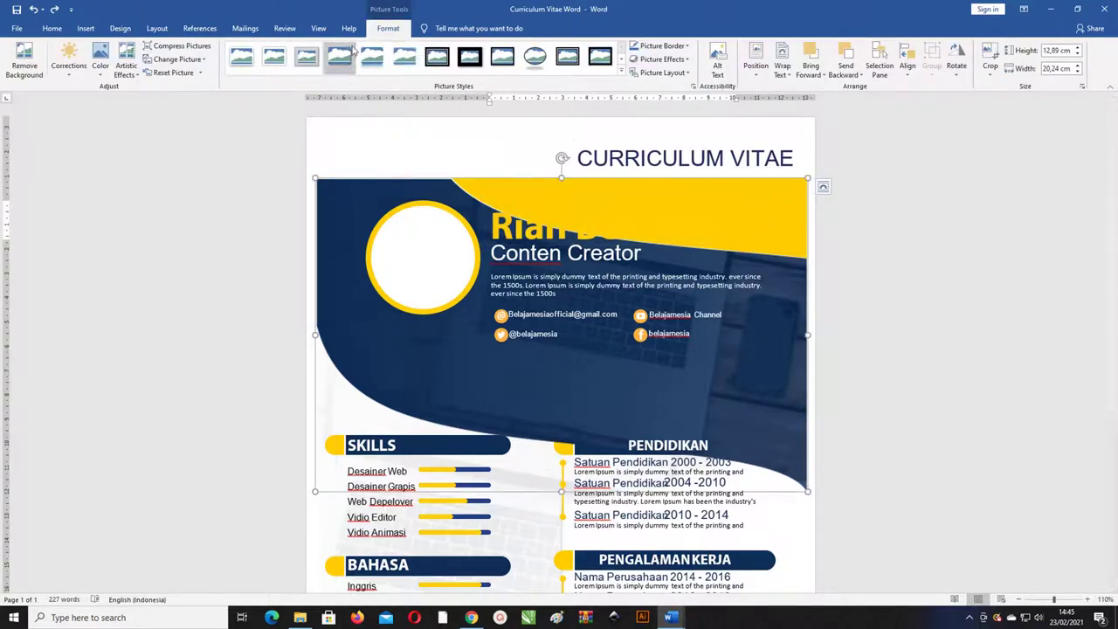
drag(750, 200, 782, 328)
click(773, 191)
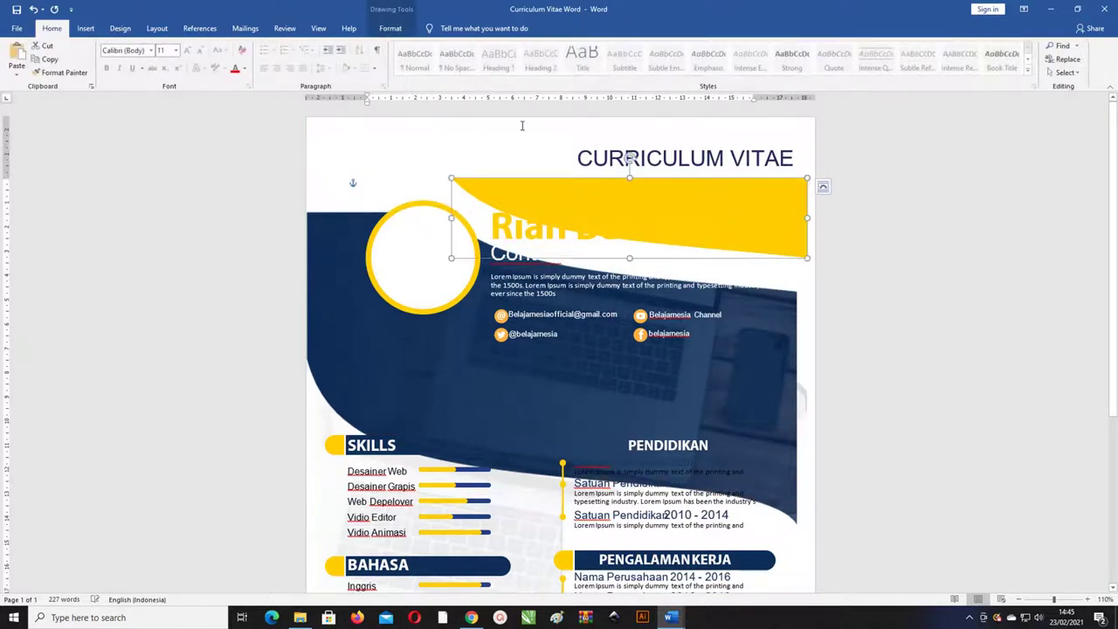
- Try a dark orange fill on the yellow banner, then undo it and the picture move
click(389, 28)
click(413, 47)
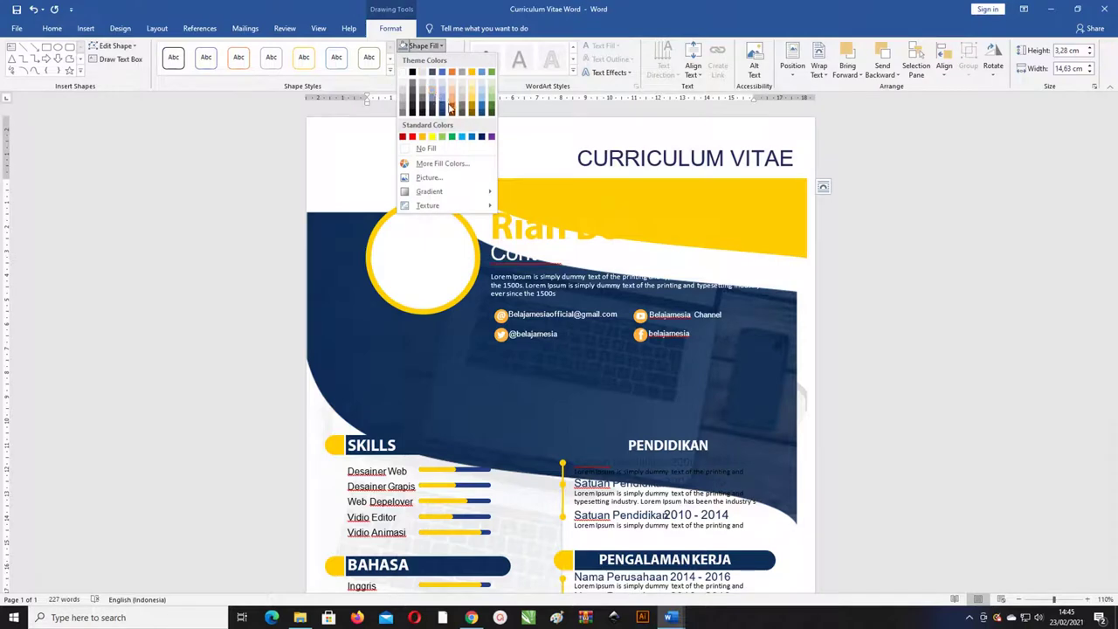
click(451, 107)
key(ctrl+z)
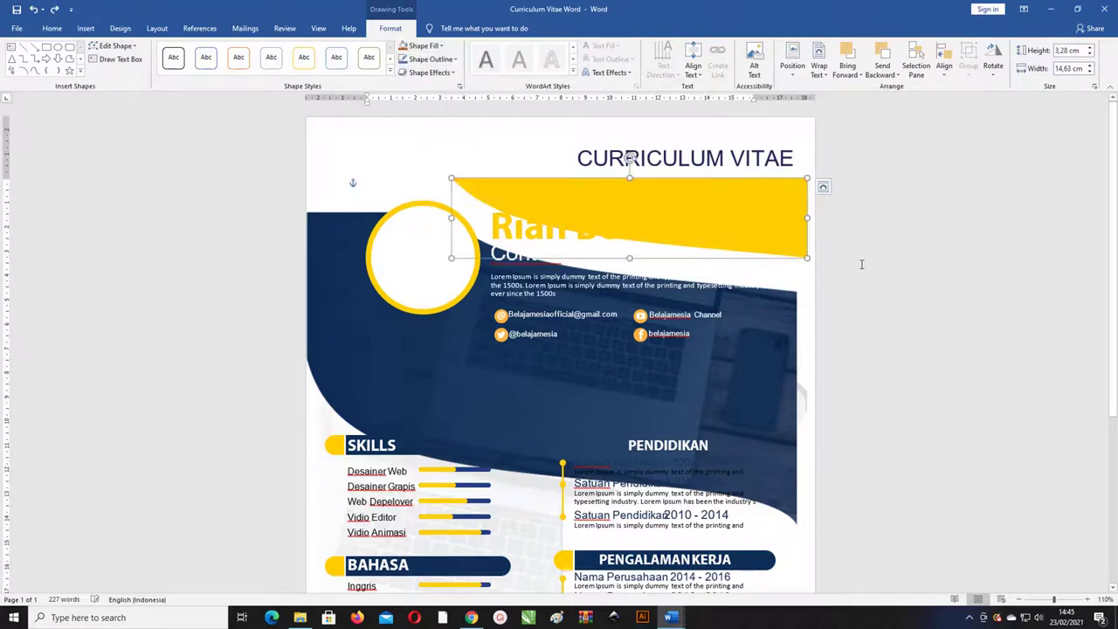
key(ctrl+z)
key(ctrl+z)
- Bring the Curriculum Vitae 4 Word document to the front from the taskbar previews
scroll(865, 260, down, 5)
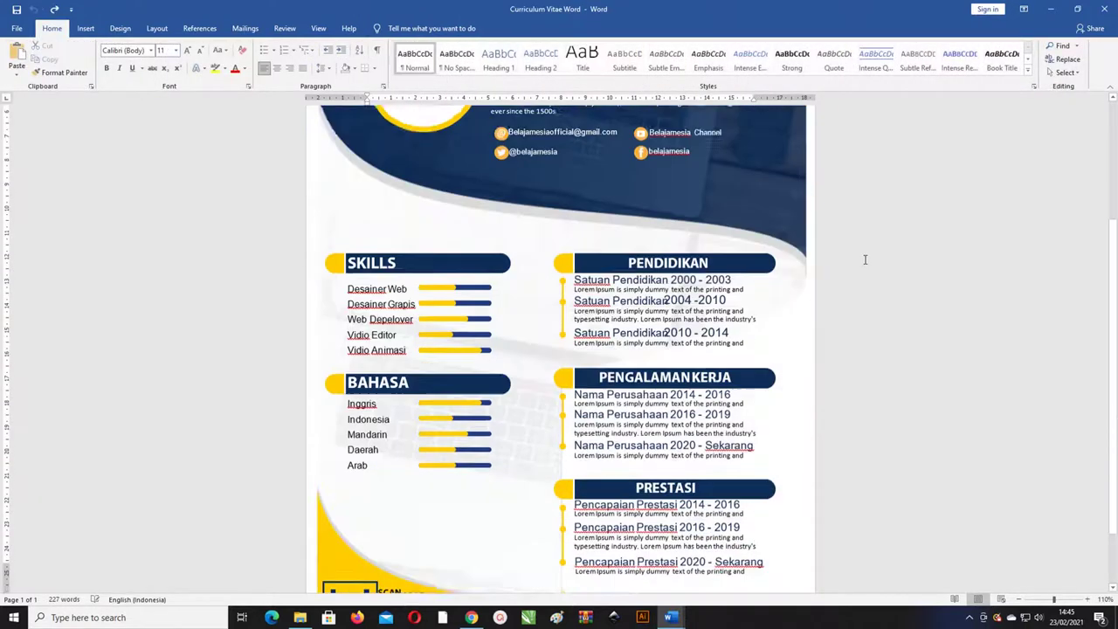
scroll(585, 301, down, 3)
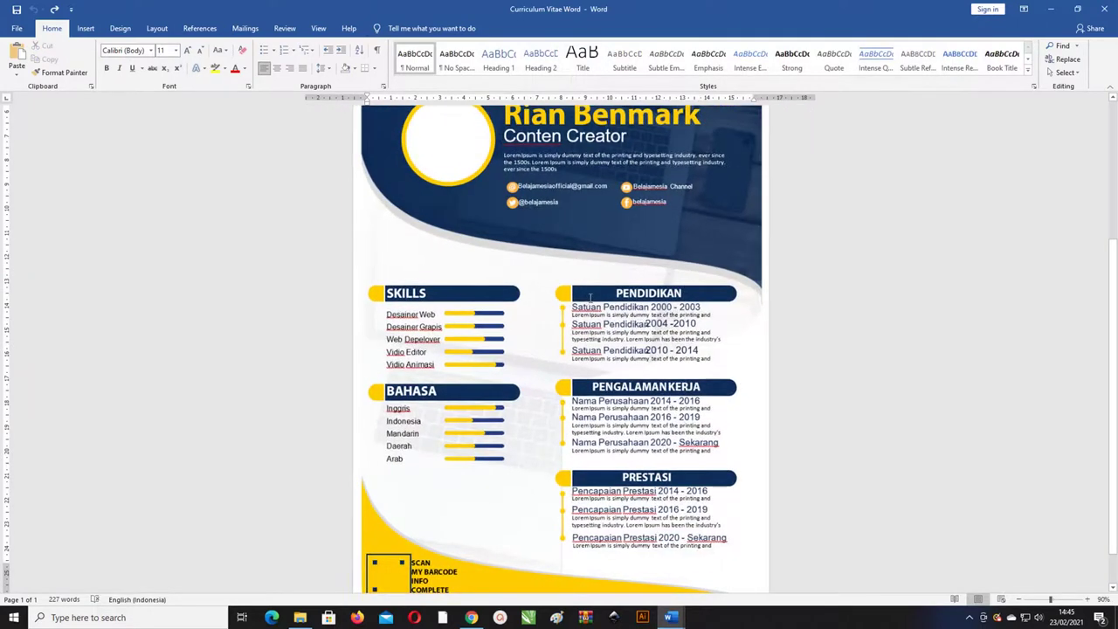
scroll(589, 300, down, 1)
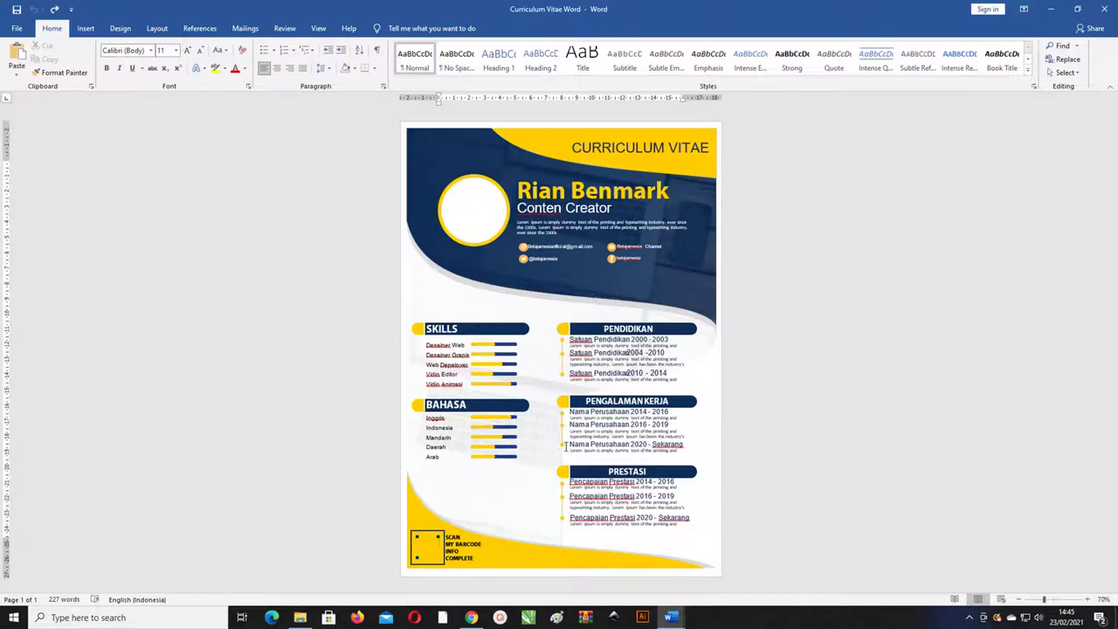
click(679, 621)
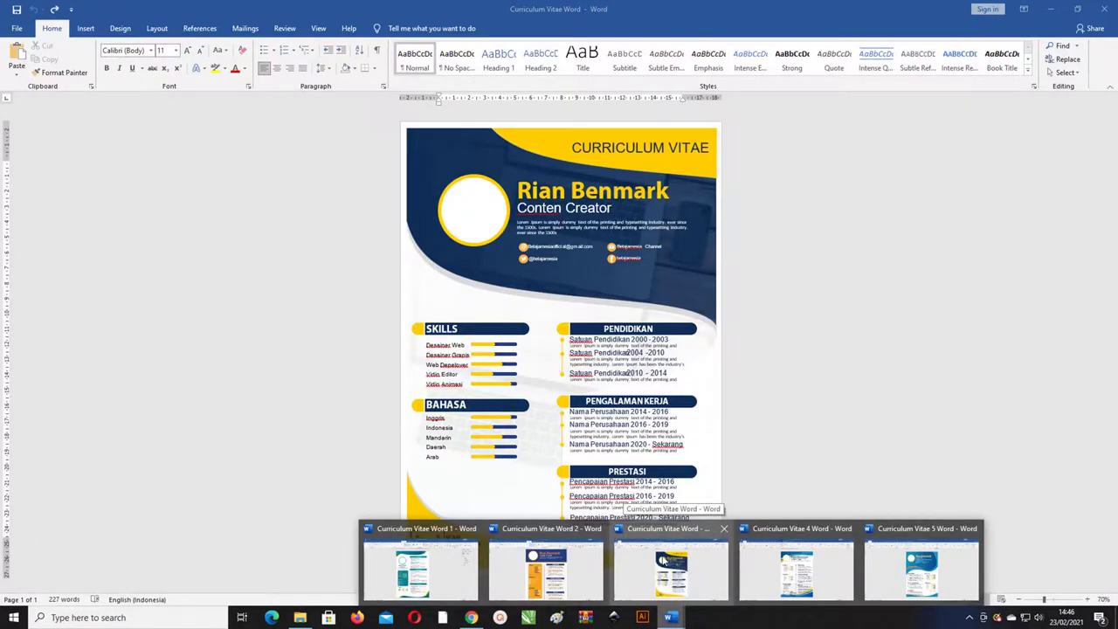
click(791, 568)
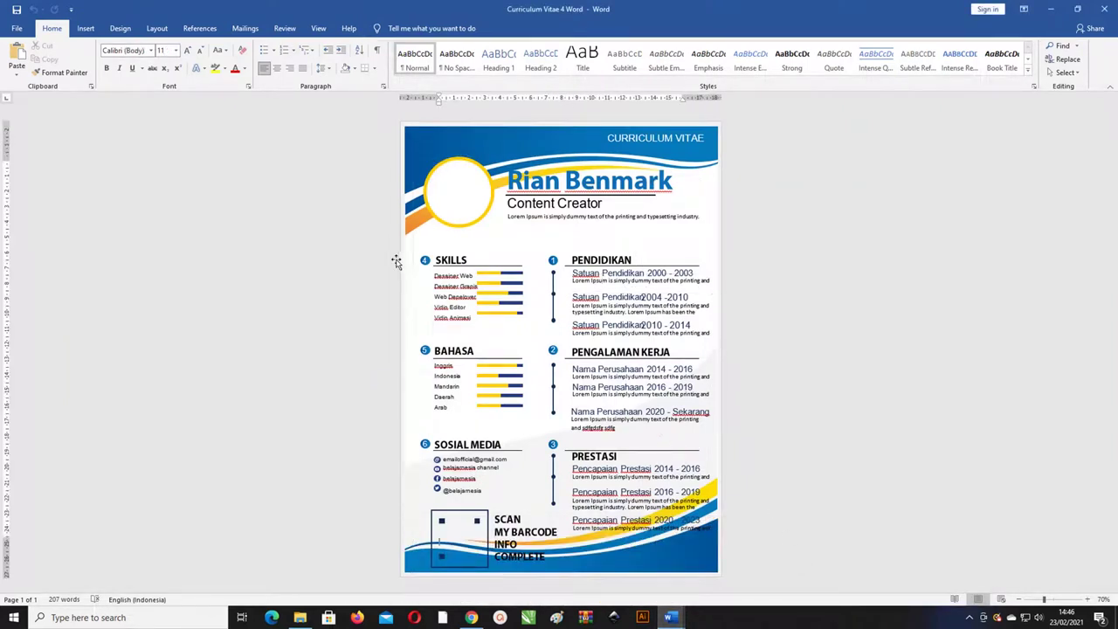
- Open Gradient > More Gradients for the header wave, then select the yellow photo circle ring
click(414, 144)
click(429, 150)
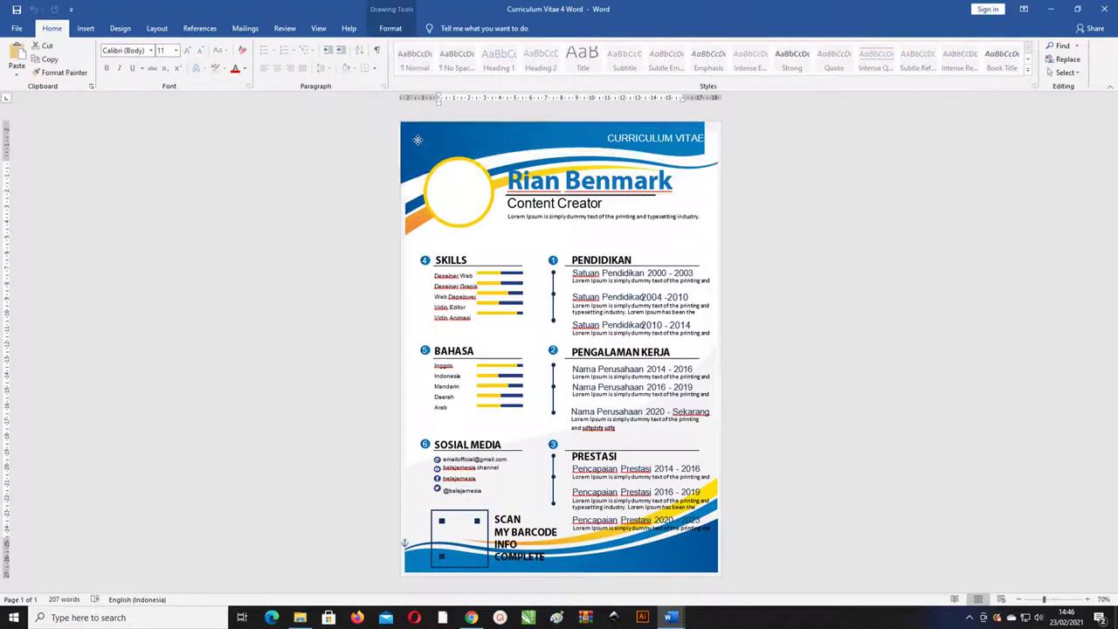
click(490, 144)
double_click(494, 141)
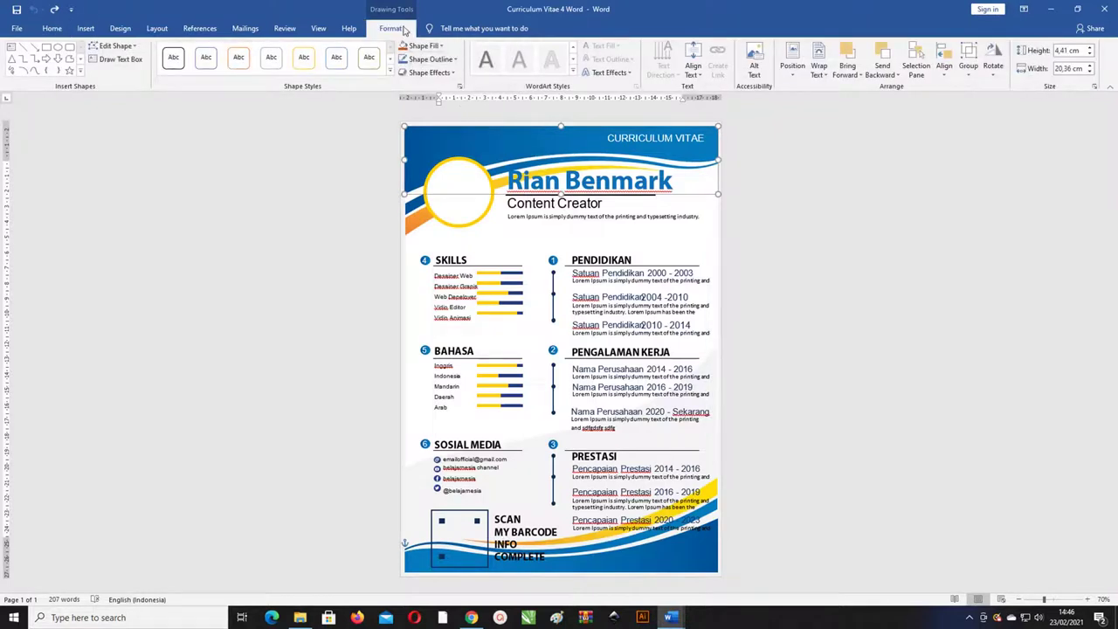
click(426, 46)
mouse_move(431, 198)
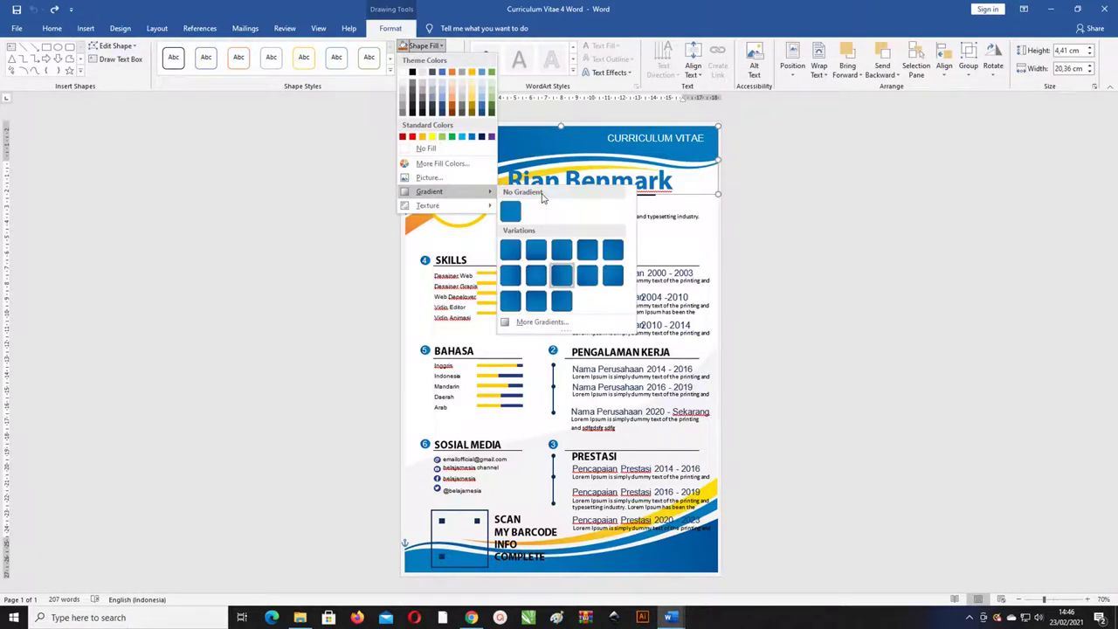
click(542, 323)
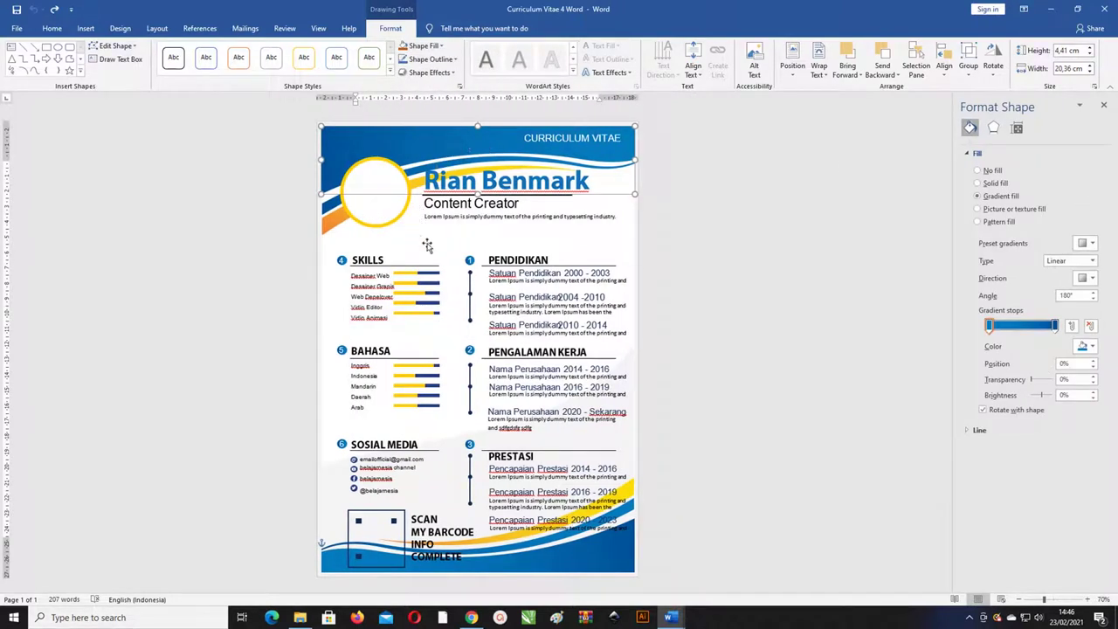
click(367, 223)
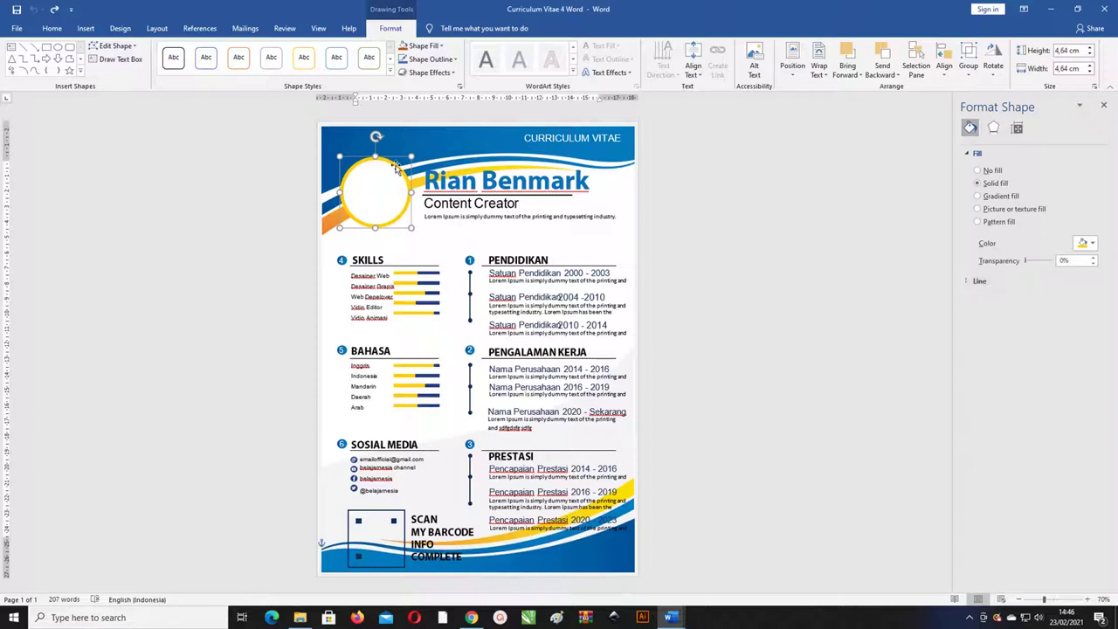
- Undo the circle's accidental shift and apply a preset gradient fill to the ring
drag(392, 166, 376, 164)
key(ctrl+z)
click(979, 196)
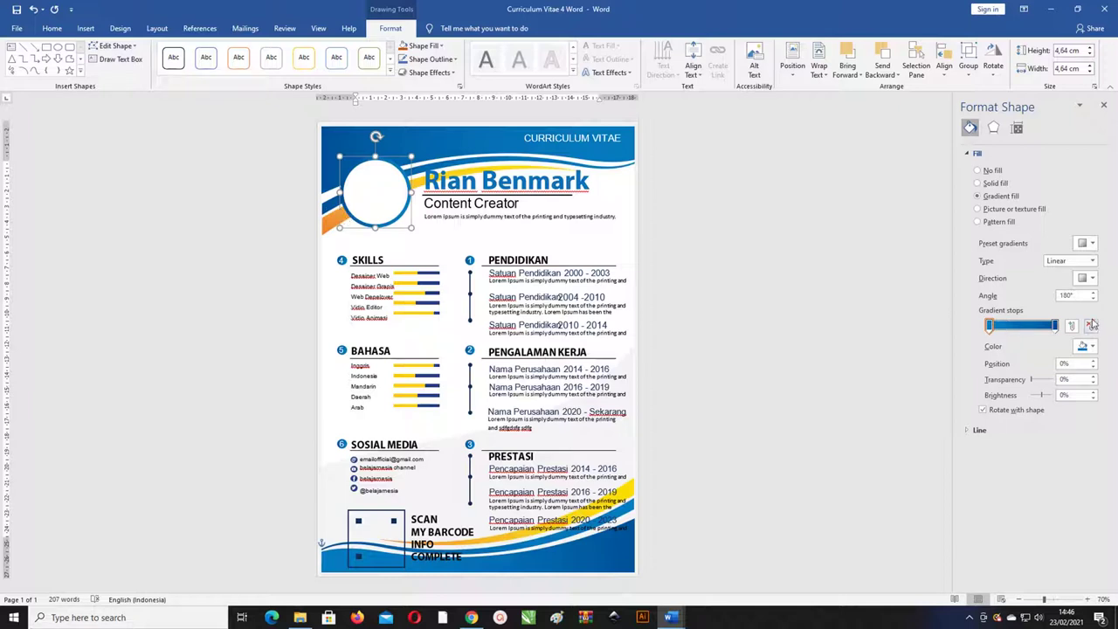
click(1088, 243)
click(1088, 243)
click(1091, 244)
click(1055, 345)
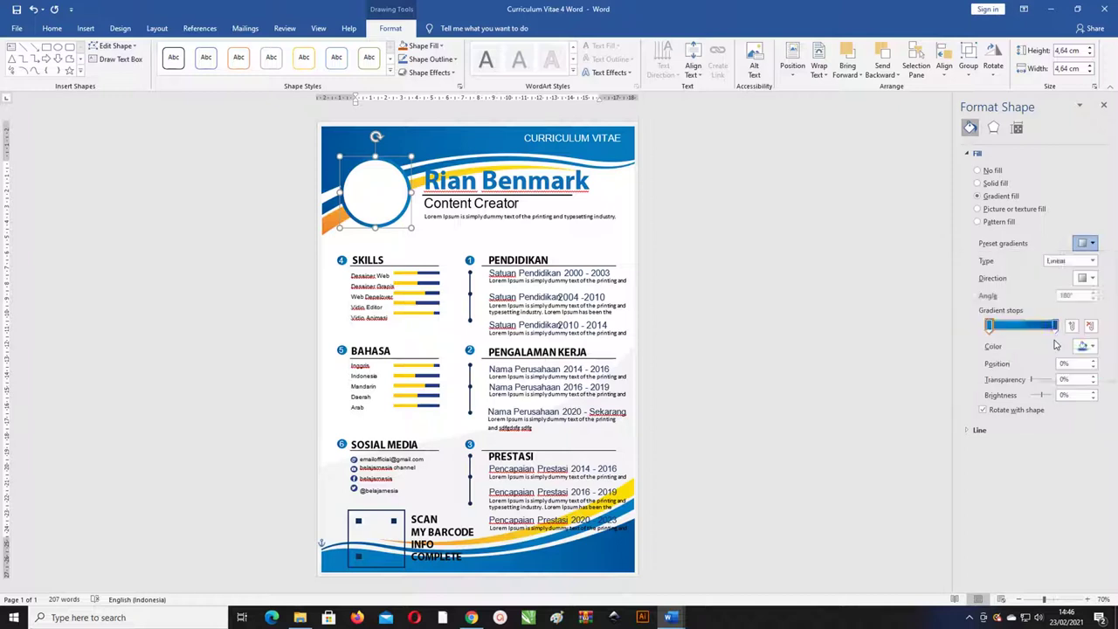
- Make the right gradient stop orange, delete the middle stop, set the first stop yellow, then switch to Curriculum Vitae 5
click(1056, 326)
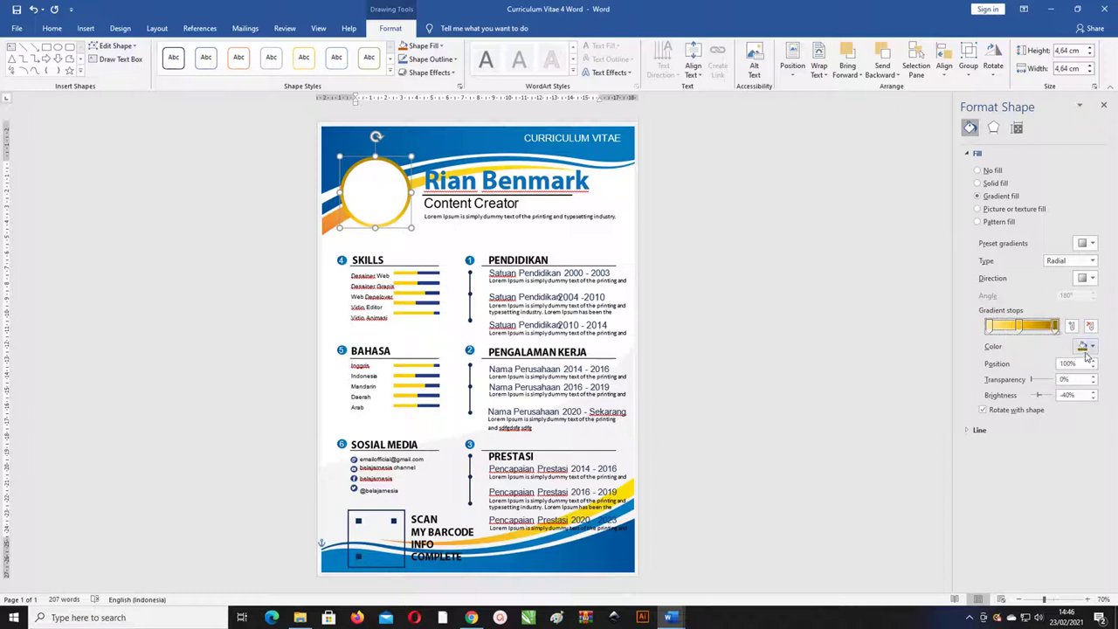
click(1092, 348)
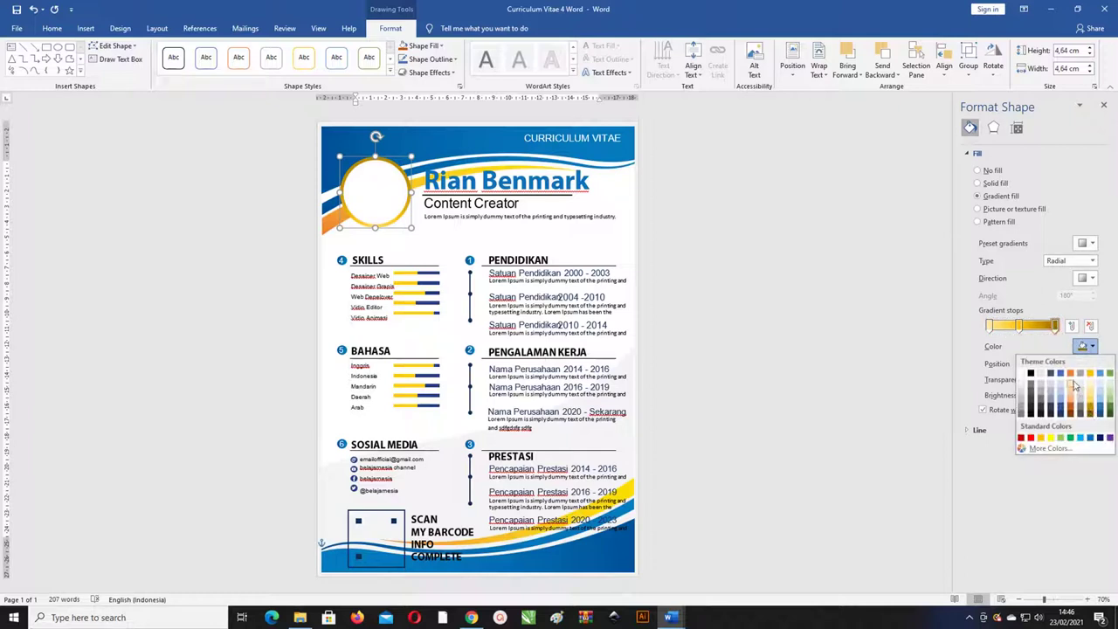
click(1072, 378)
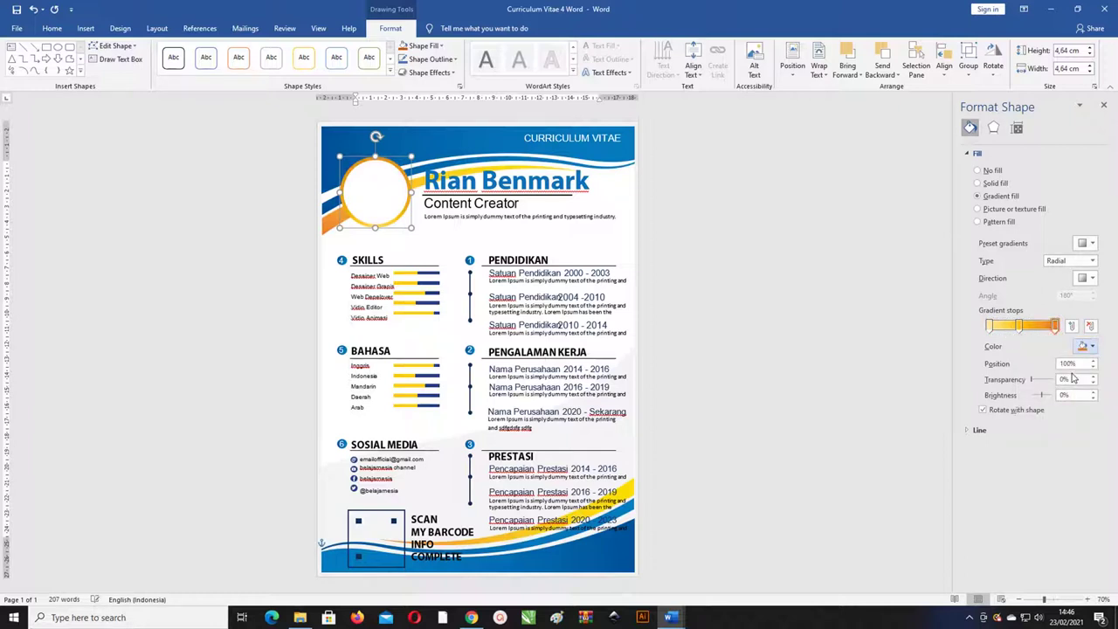
click(1020, 329)
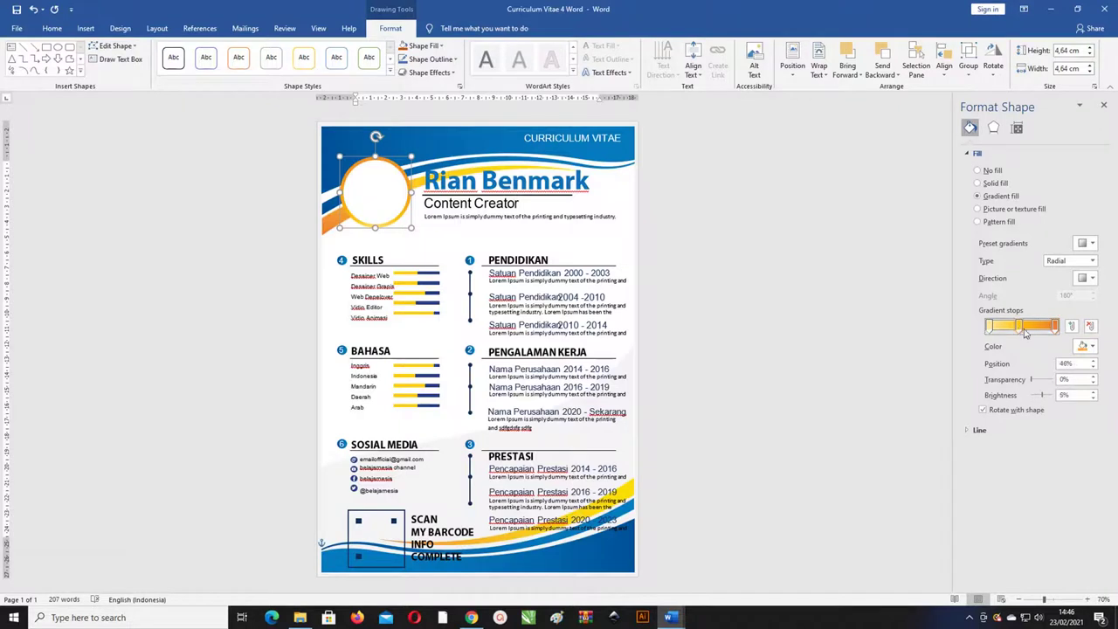
click(1092, 326)
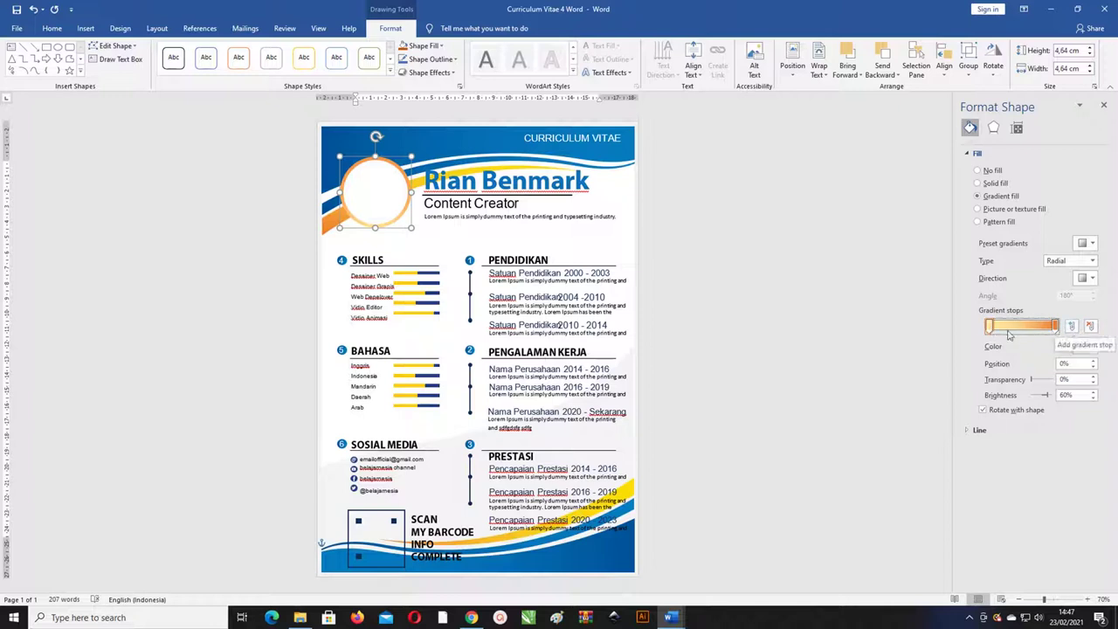
click(1092, 347)
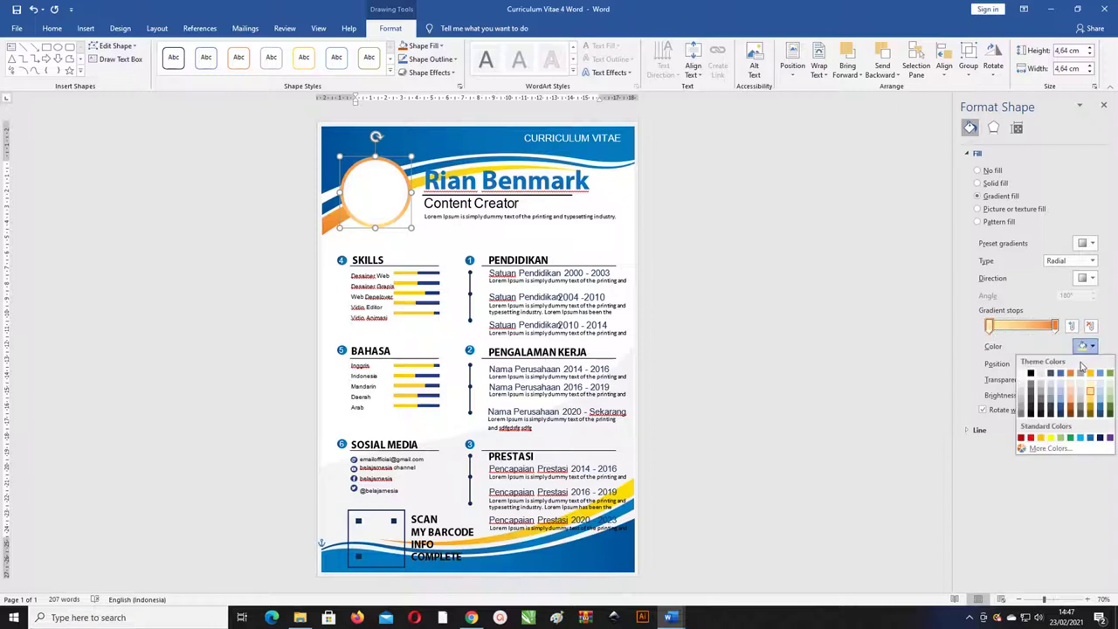
click(1051, 438)
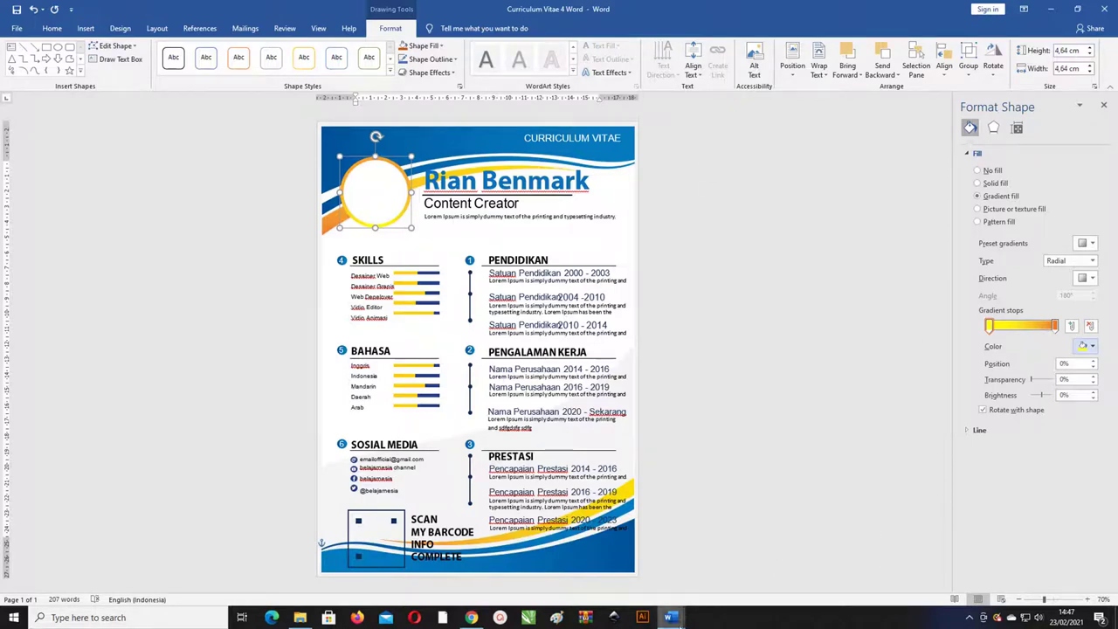
mouse_move(669, 618)
click(931, 568)
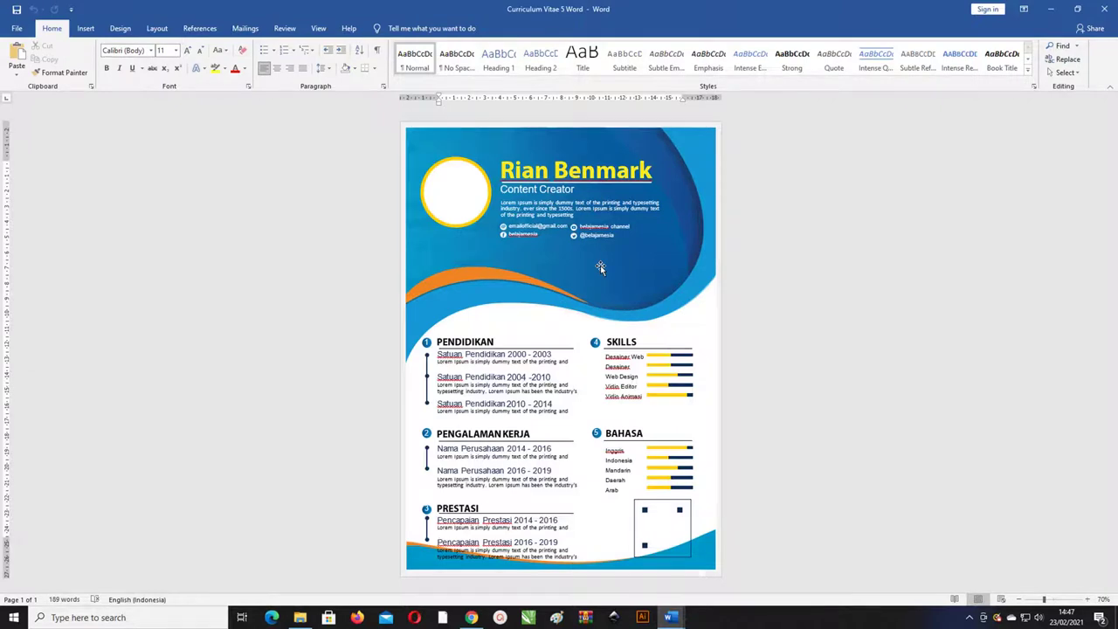
click(686, 141)
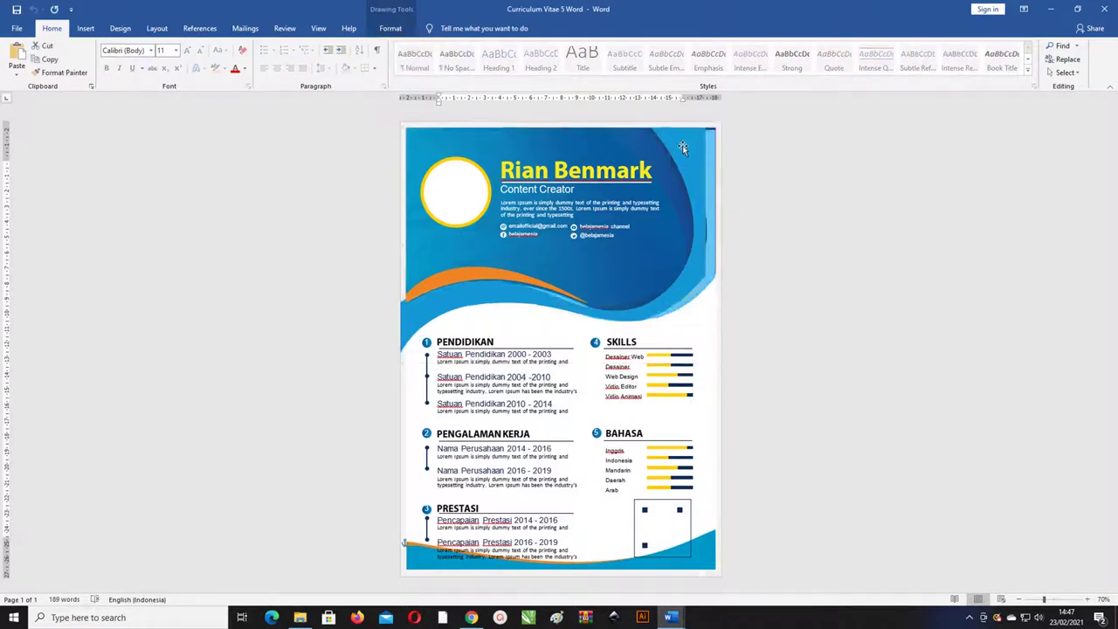
click(684, 147)
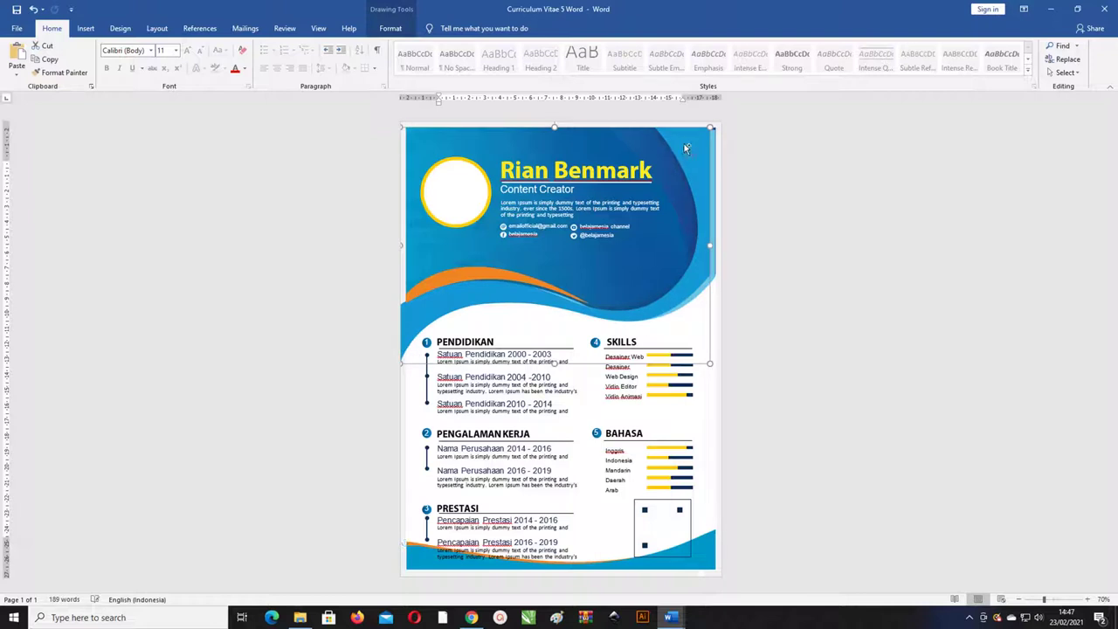
key(ctrl+z)
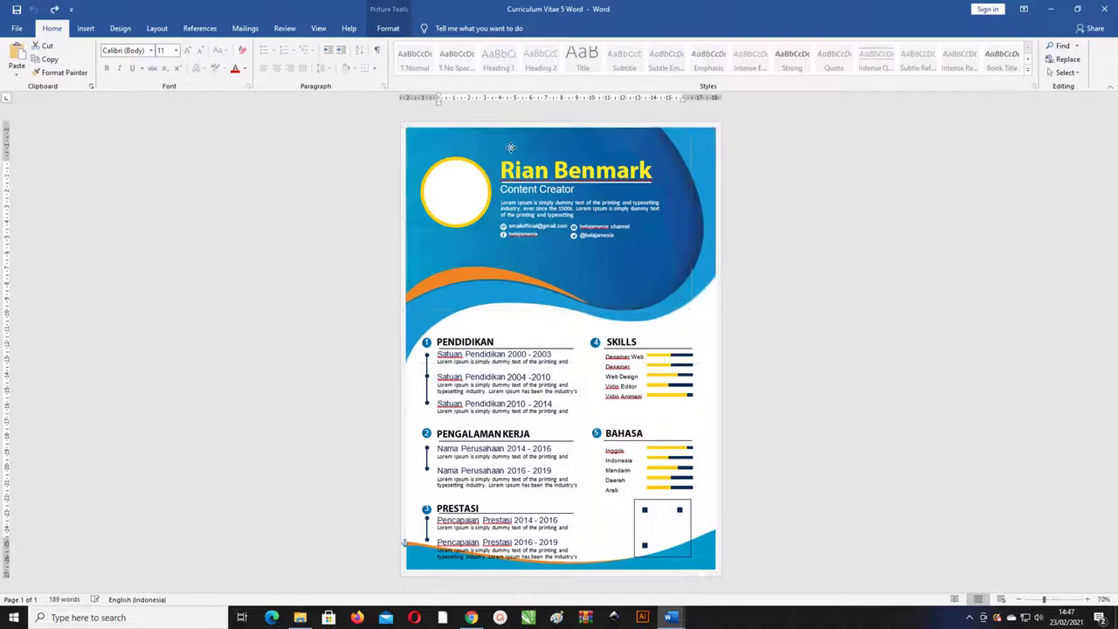
drag(669, 265, 644, 254)
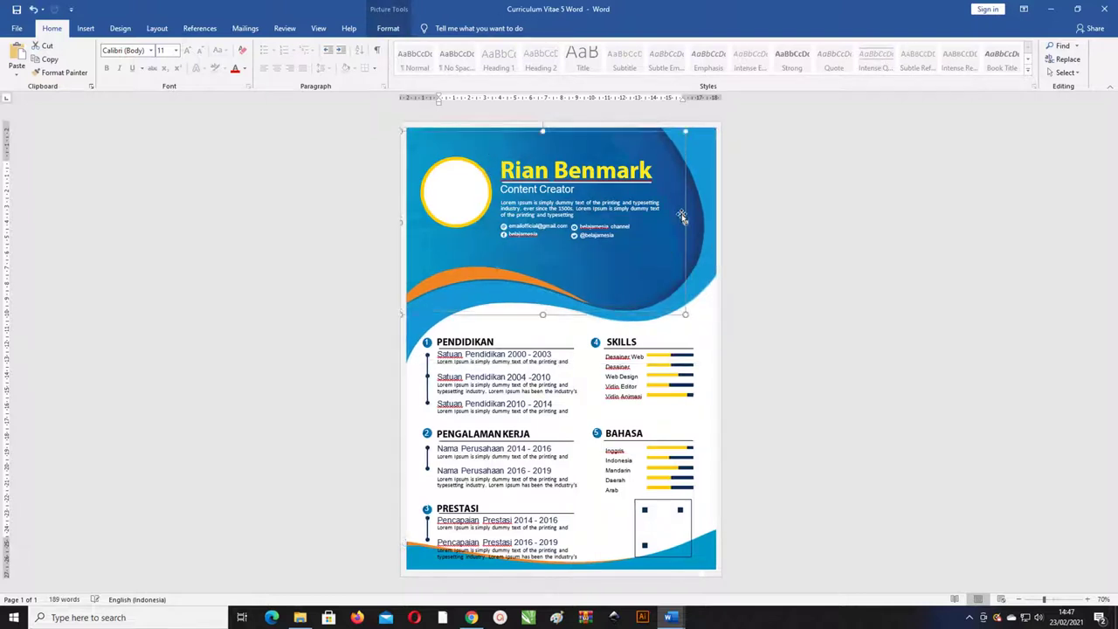
key(ctrl+z)
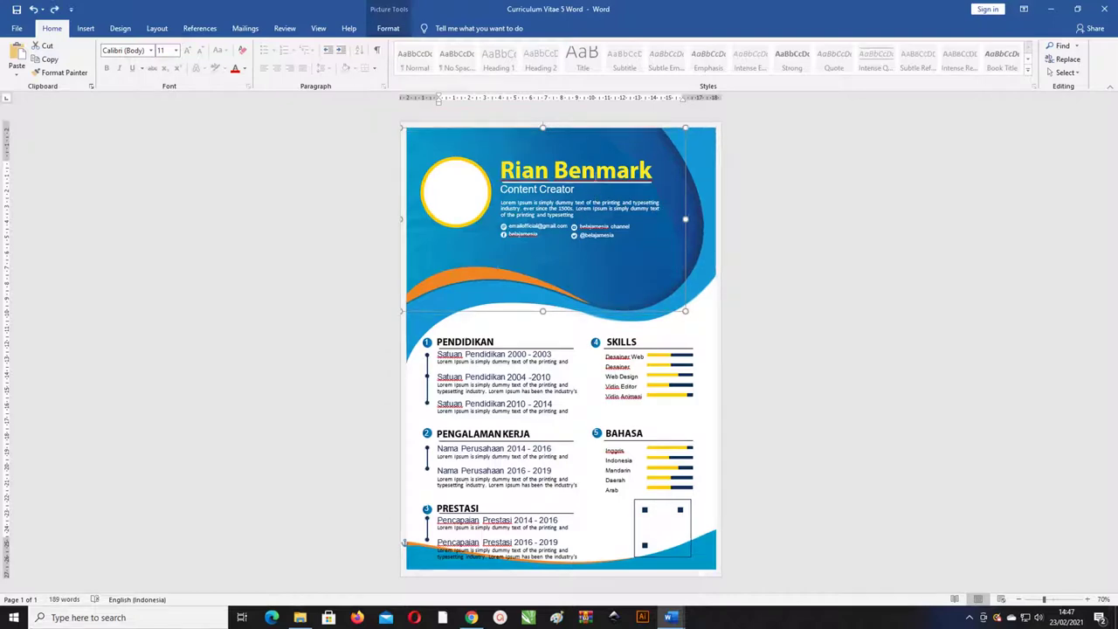
key(ctrl+z)
scroll(585, 163, up, 4)
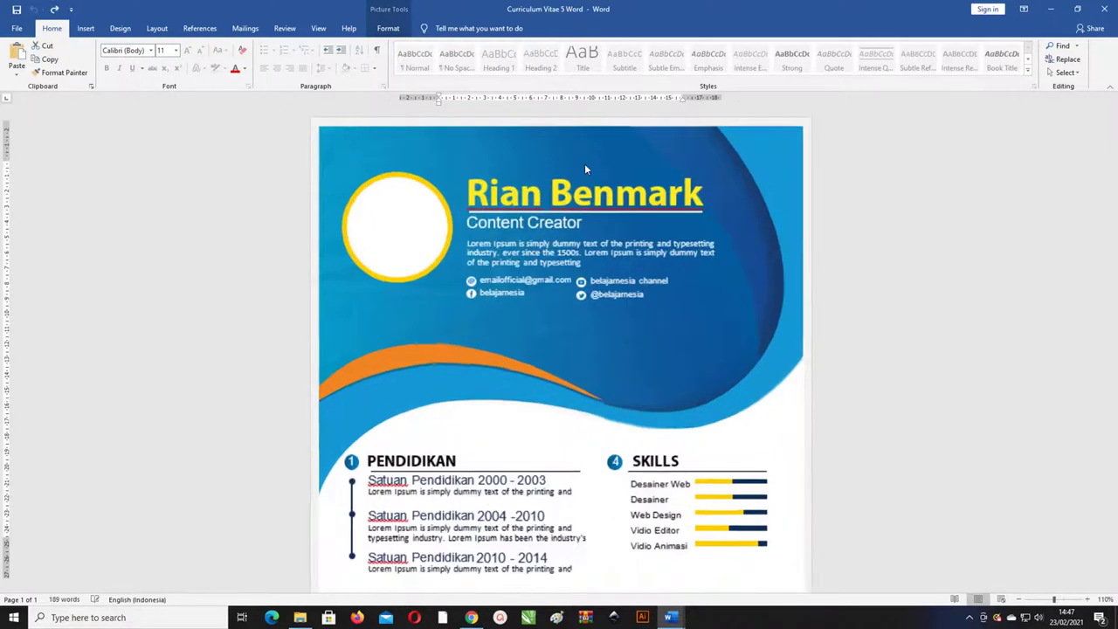
scroll(585, 164, up, 4)
scroll(752, 221, up, 4)
scroll(751, 221, up, 4)
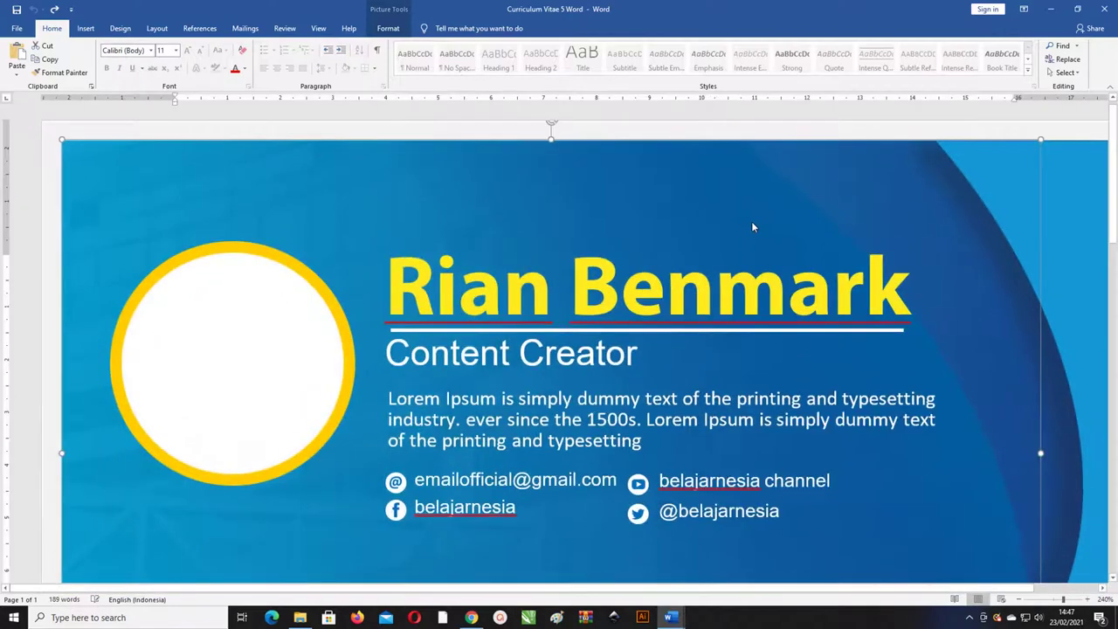
scroll(752, 224, up, 9)
scroll(752, 224, up, 3)
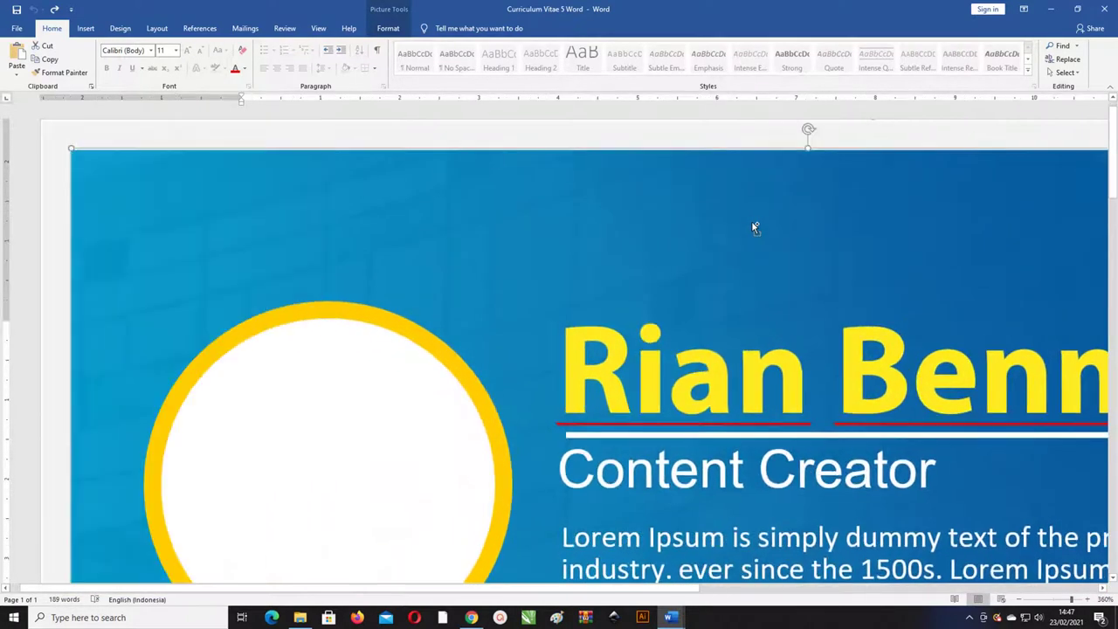
scroll(679, 220, down, 4)
scroll(680, 221, down, 4)
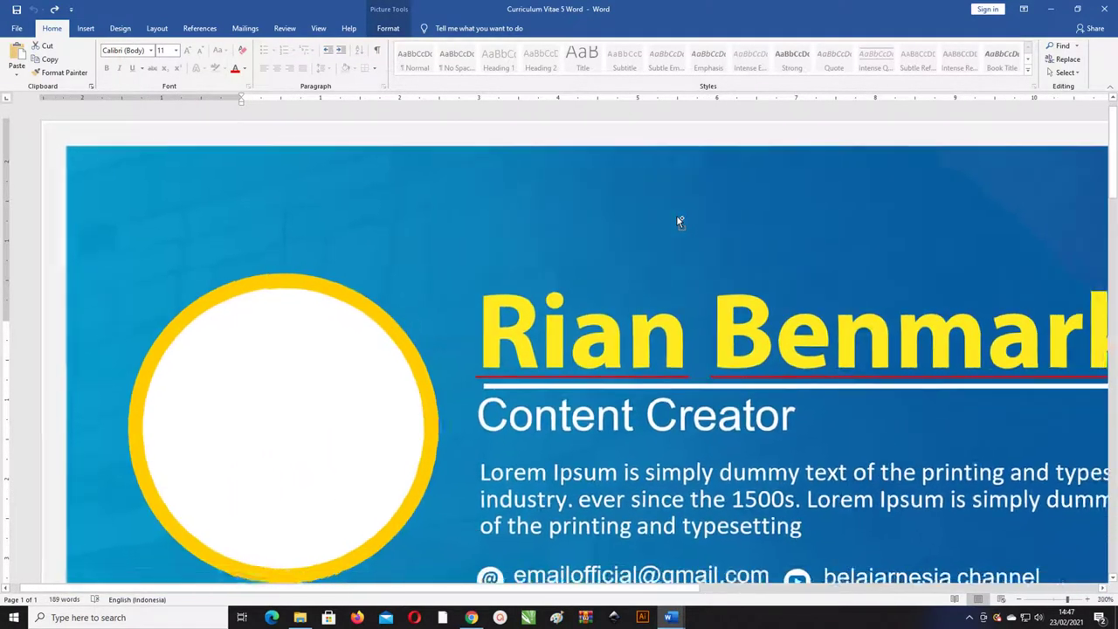
scroll(680, 221, down, 3)
scroll(680, 221, down, 3)
scroll(679, 221, down, 4)
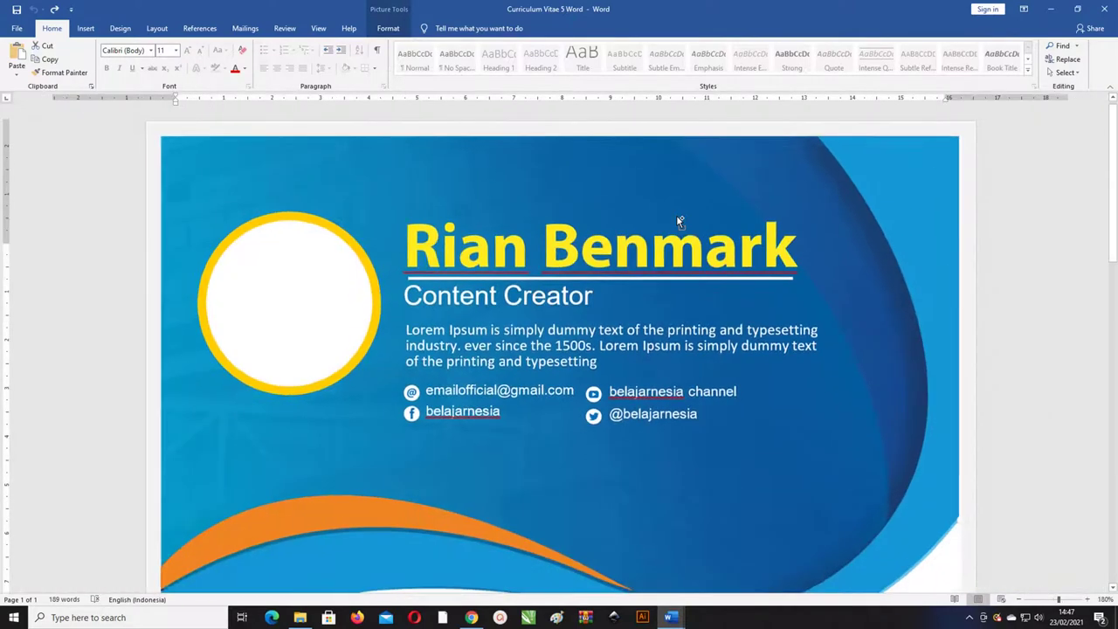
scroll(680, 221, down, 5)
scroll(680, 221, down, 3)
scroll(680, 221, down, 2)
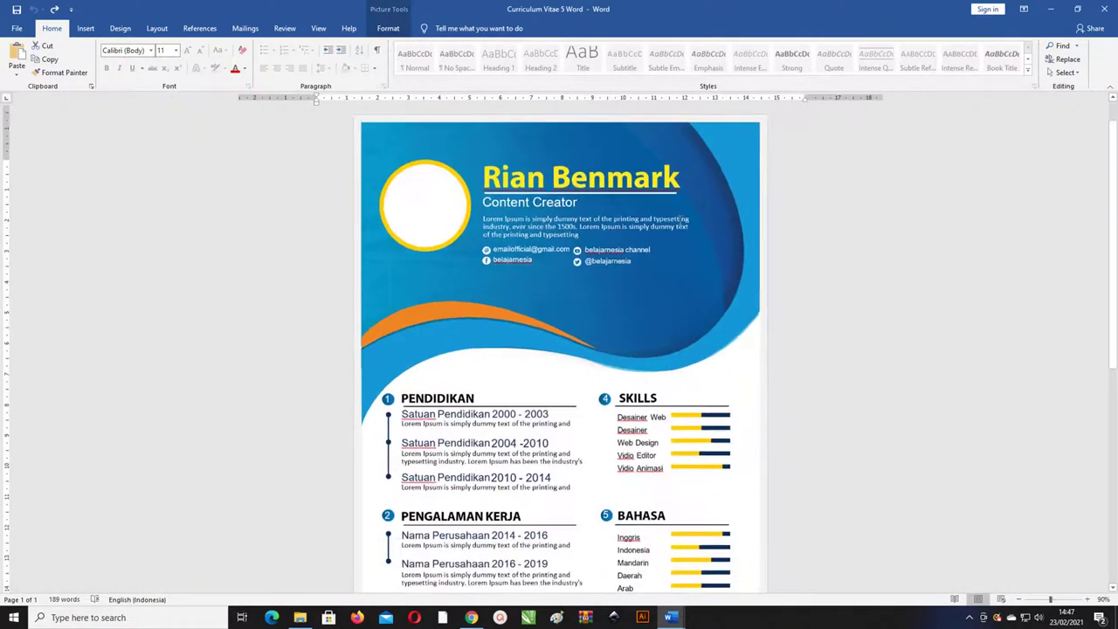
click(549, 308)
click(472, 311)
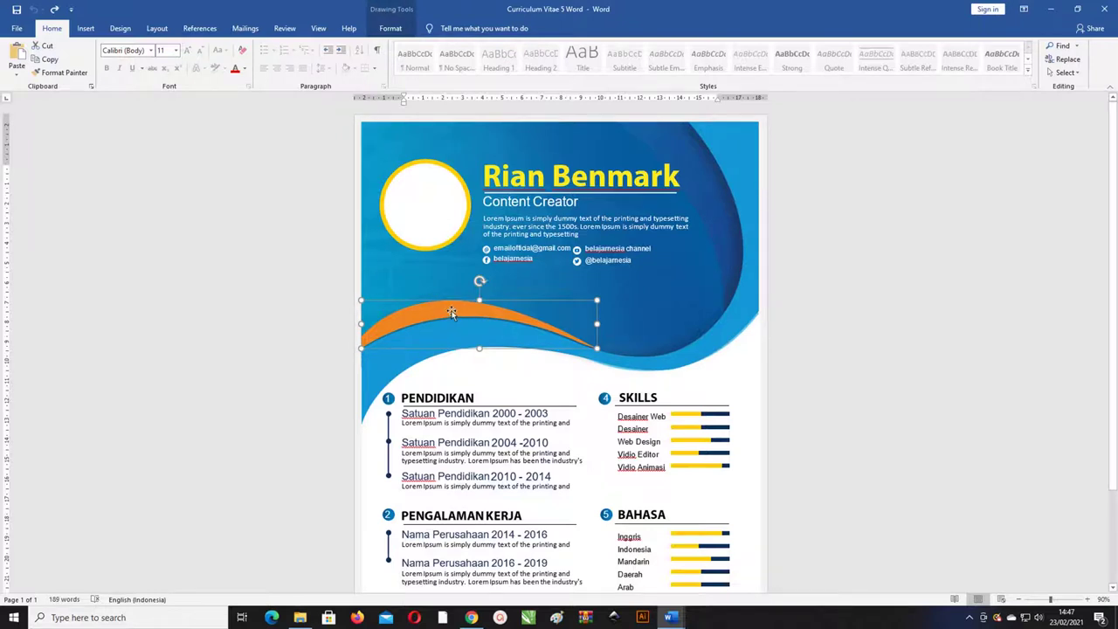
- Open More Gradients for the header wave, choose Gradient fill, and set the first stop to orange
scroll(451, 310, down, 1)
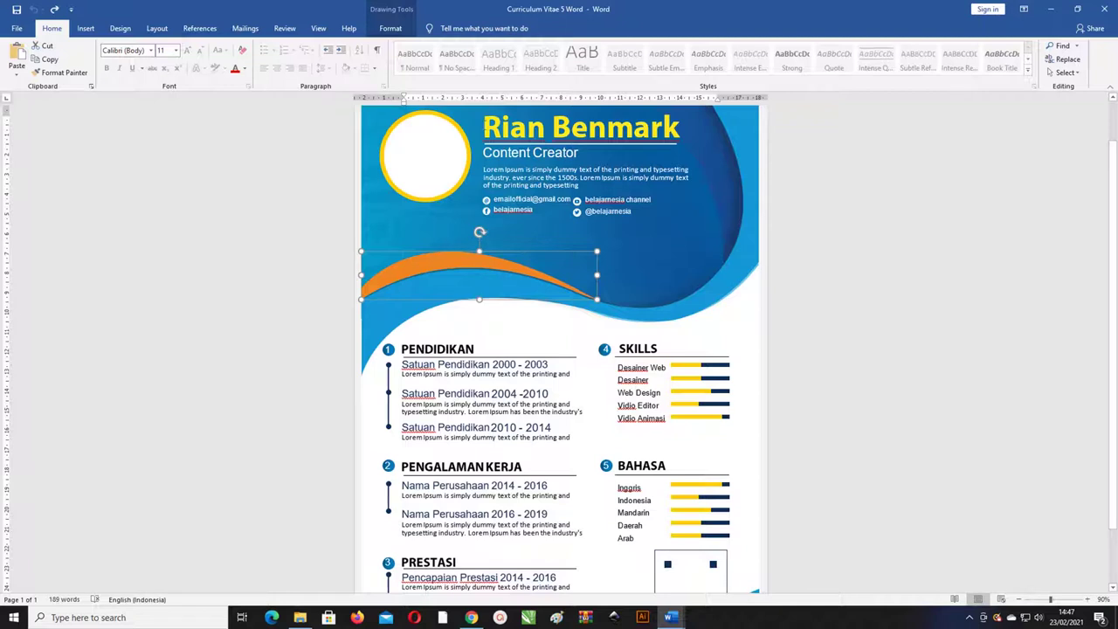
click(390, 28)
click(426, 46)
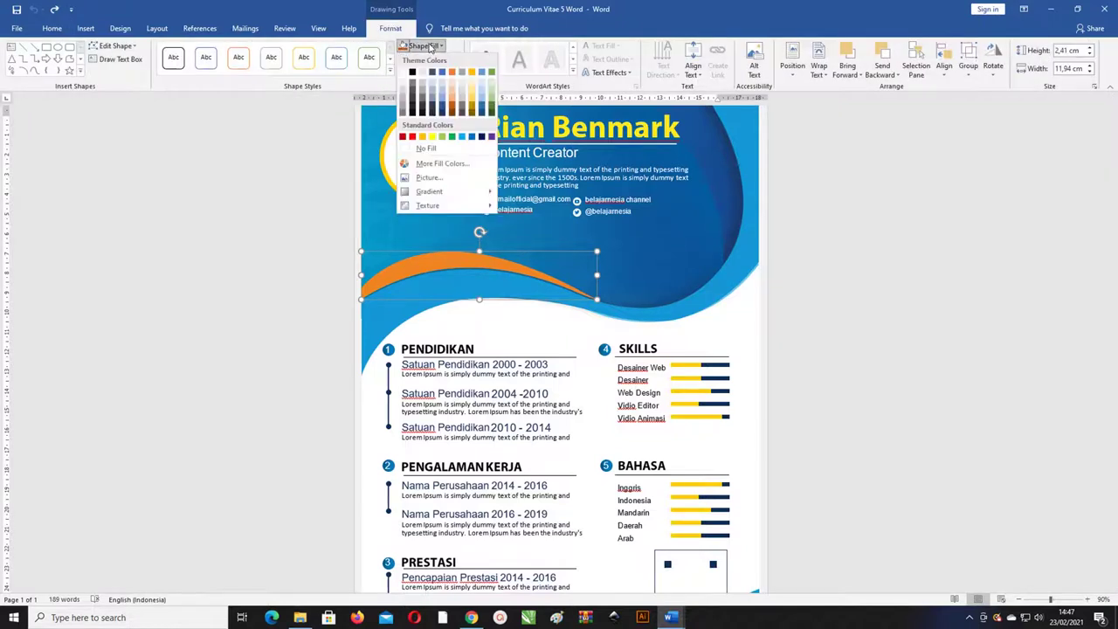
mouse_move(432, 192)
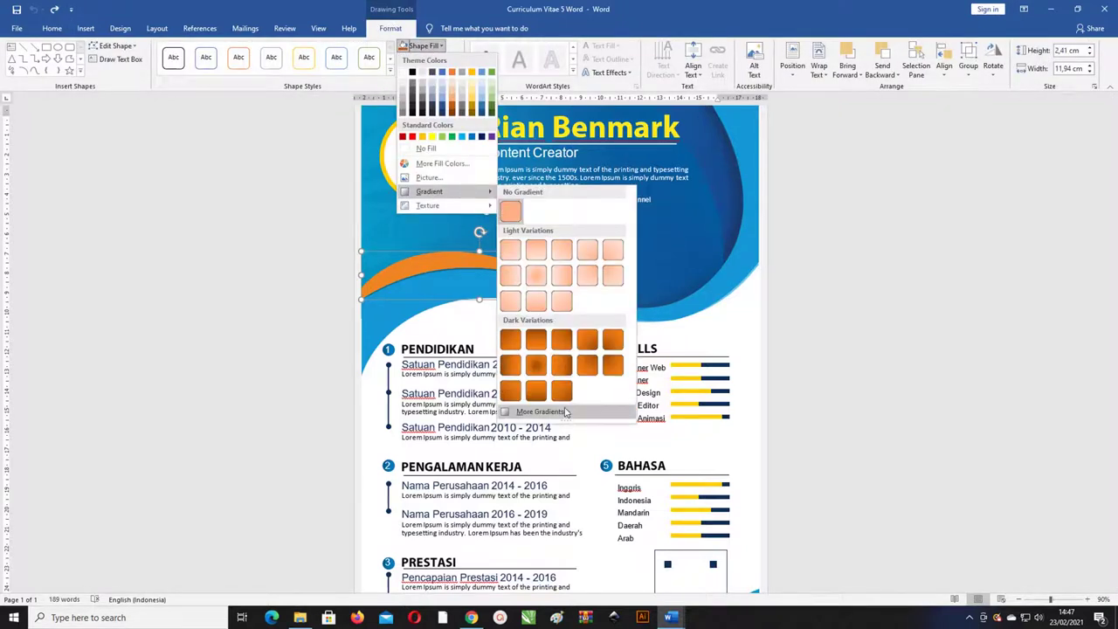
click(542, 411)
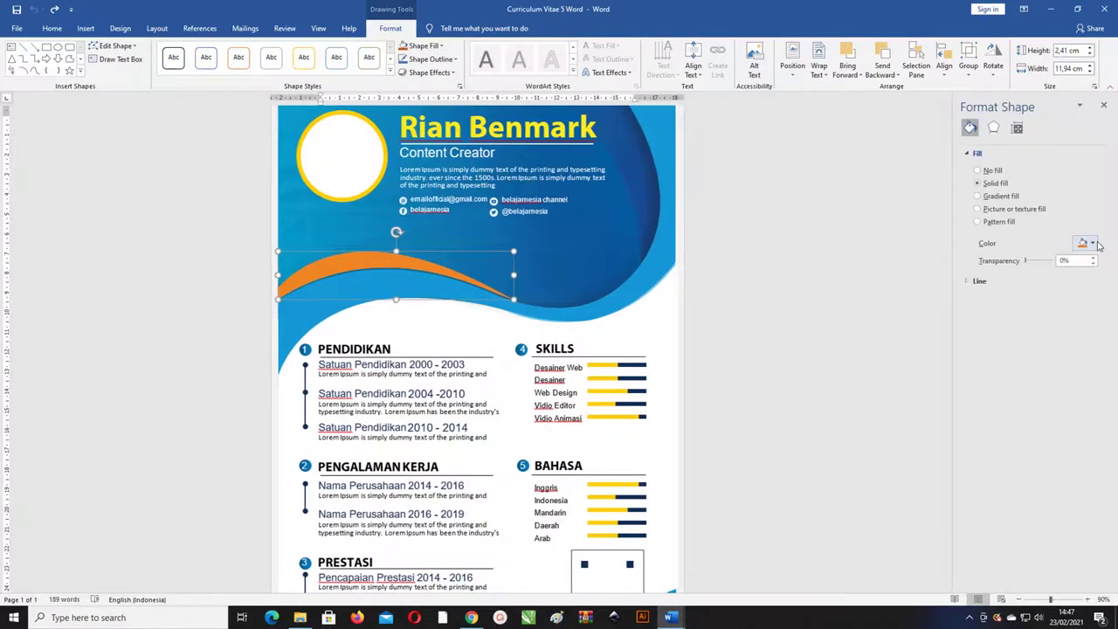
click(1090, 244)
click(998, 197)
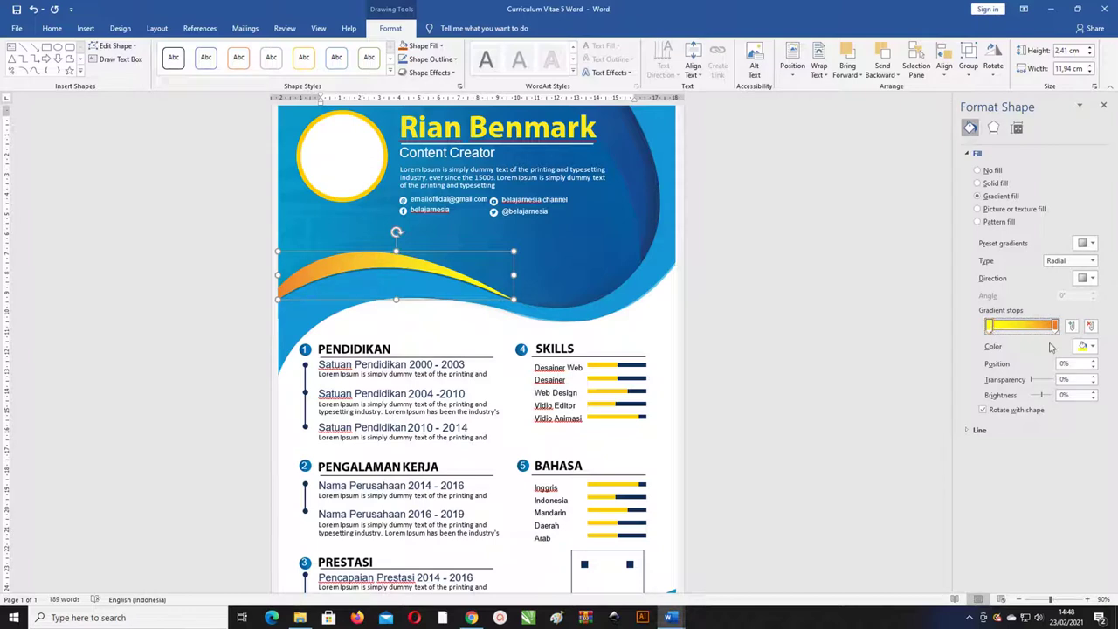
click(1086, 347)
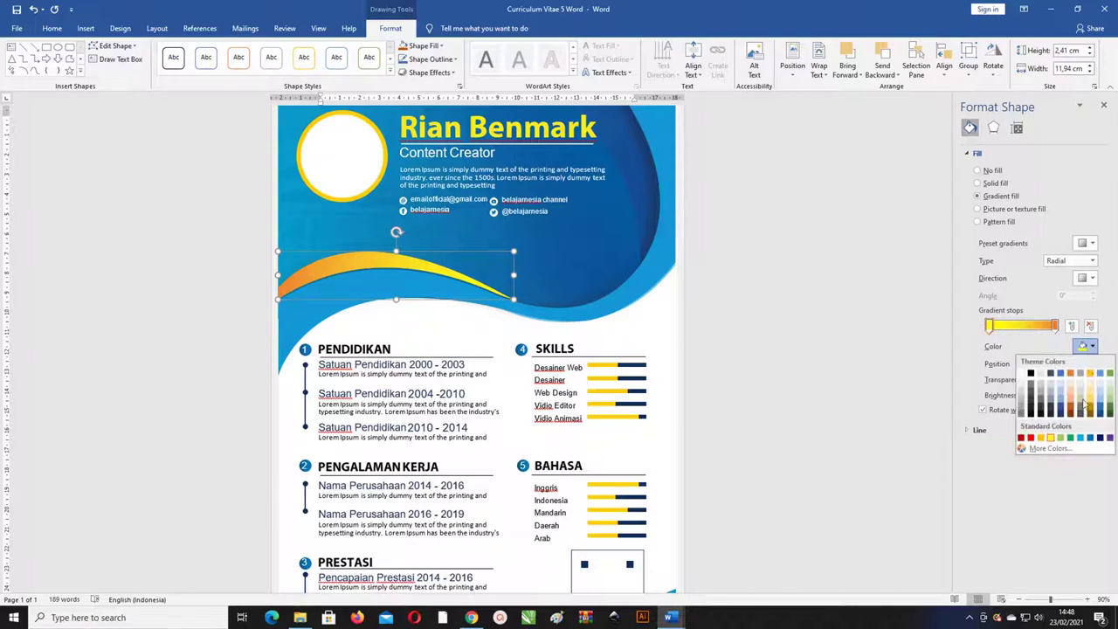
click(1040, 438)
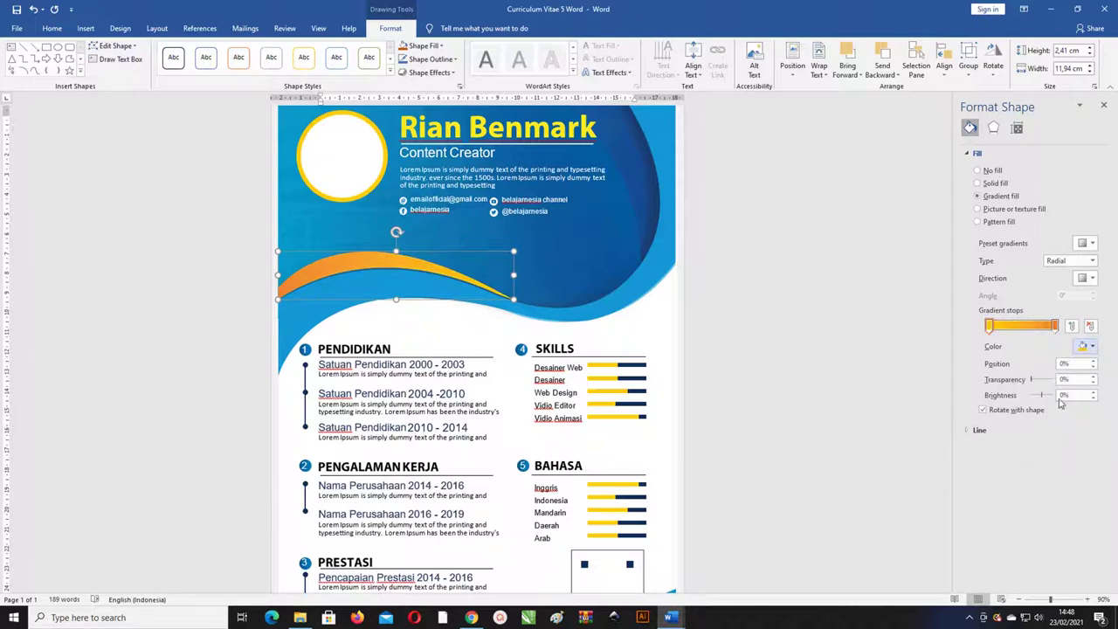
click(348, 323)
scroll(347, 323, down, 1)
scroll(350, 324, down, 1)
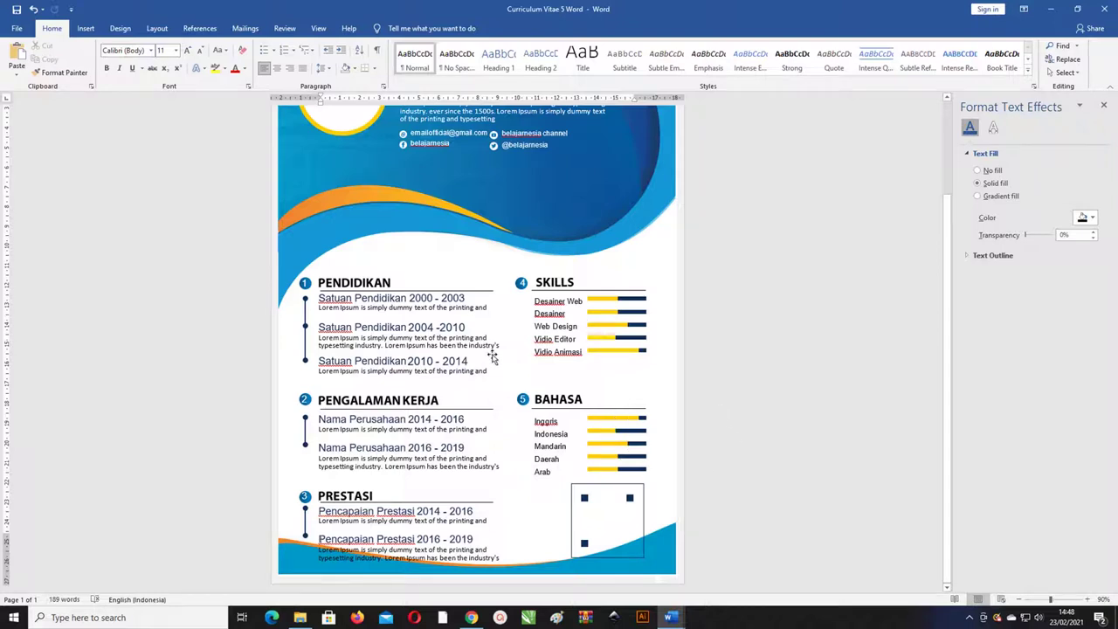
scroll(493, 351, up, 2)
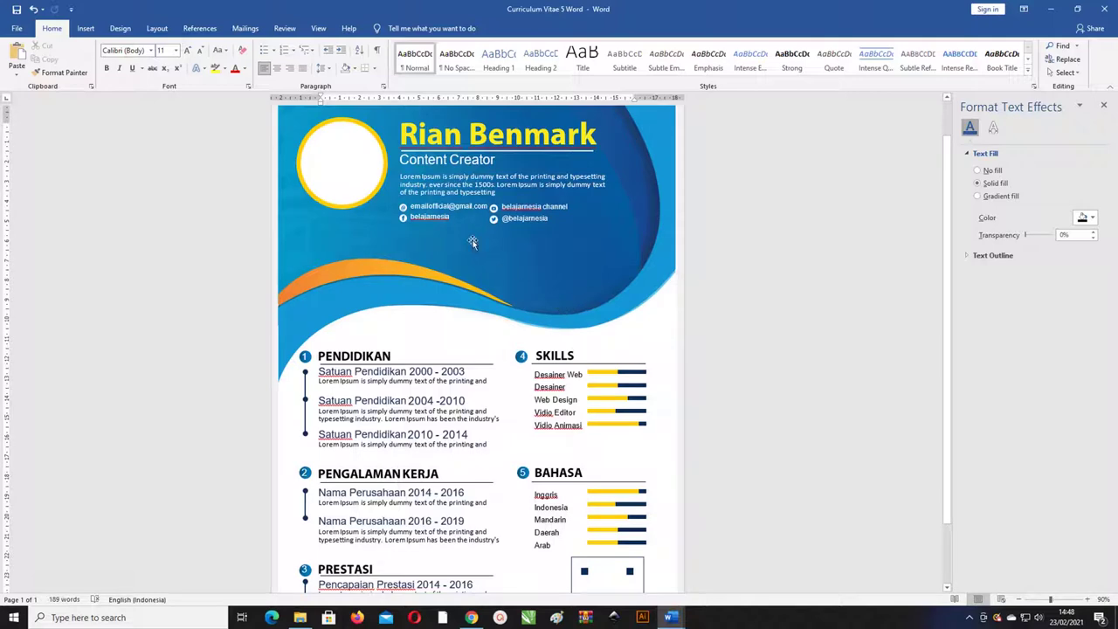
click(460, 178)
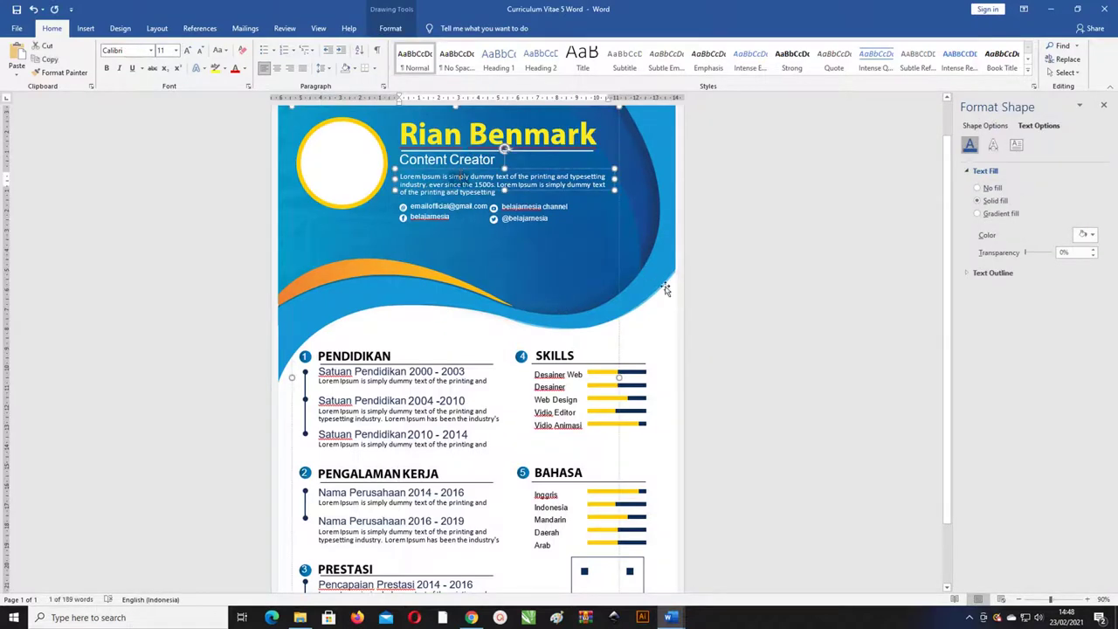
scroll(668, 317, down, 2)
scroll(669, 315, down, 1)
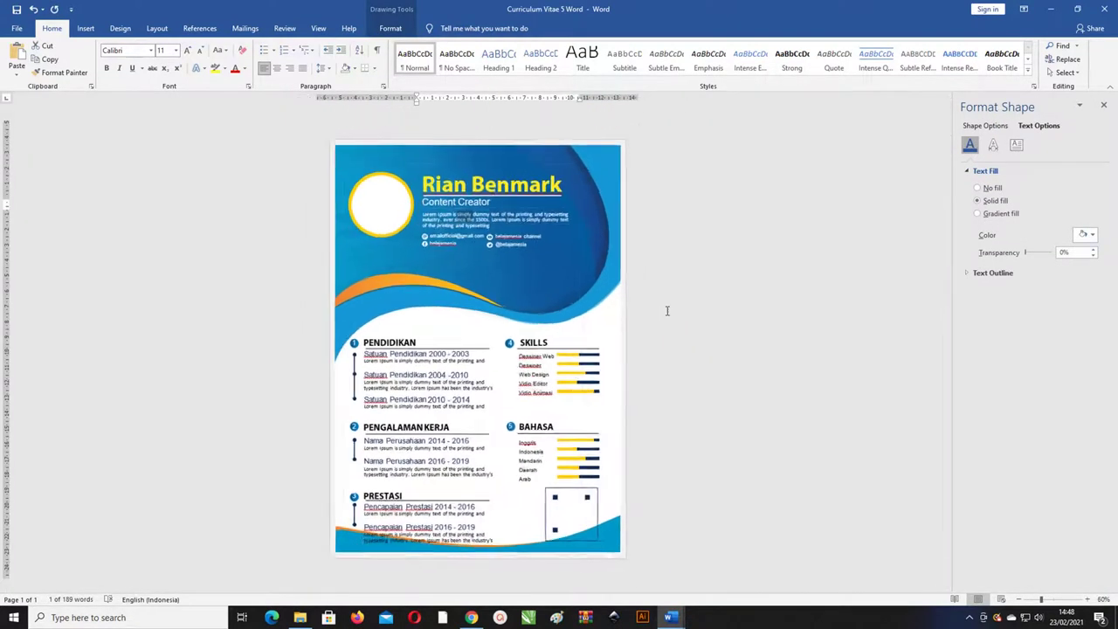